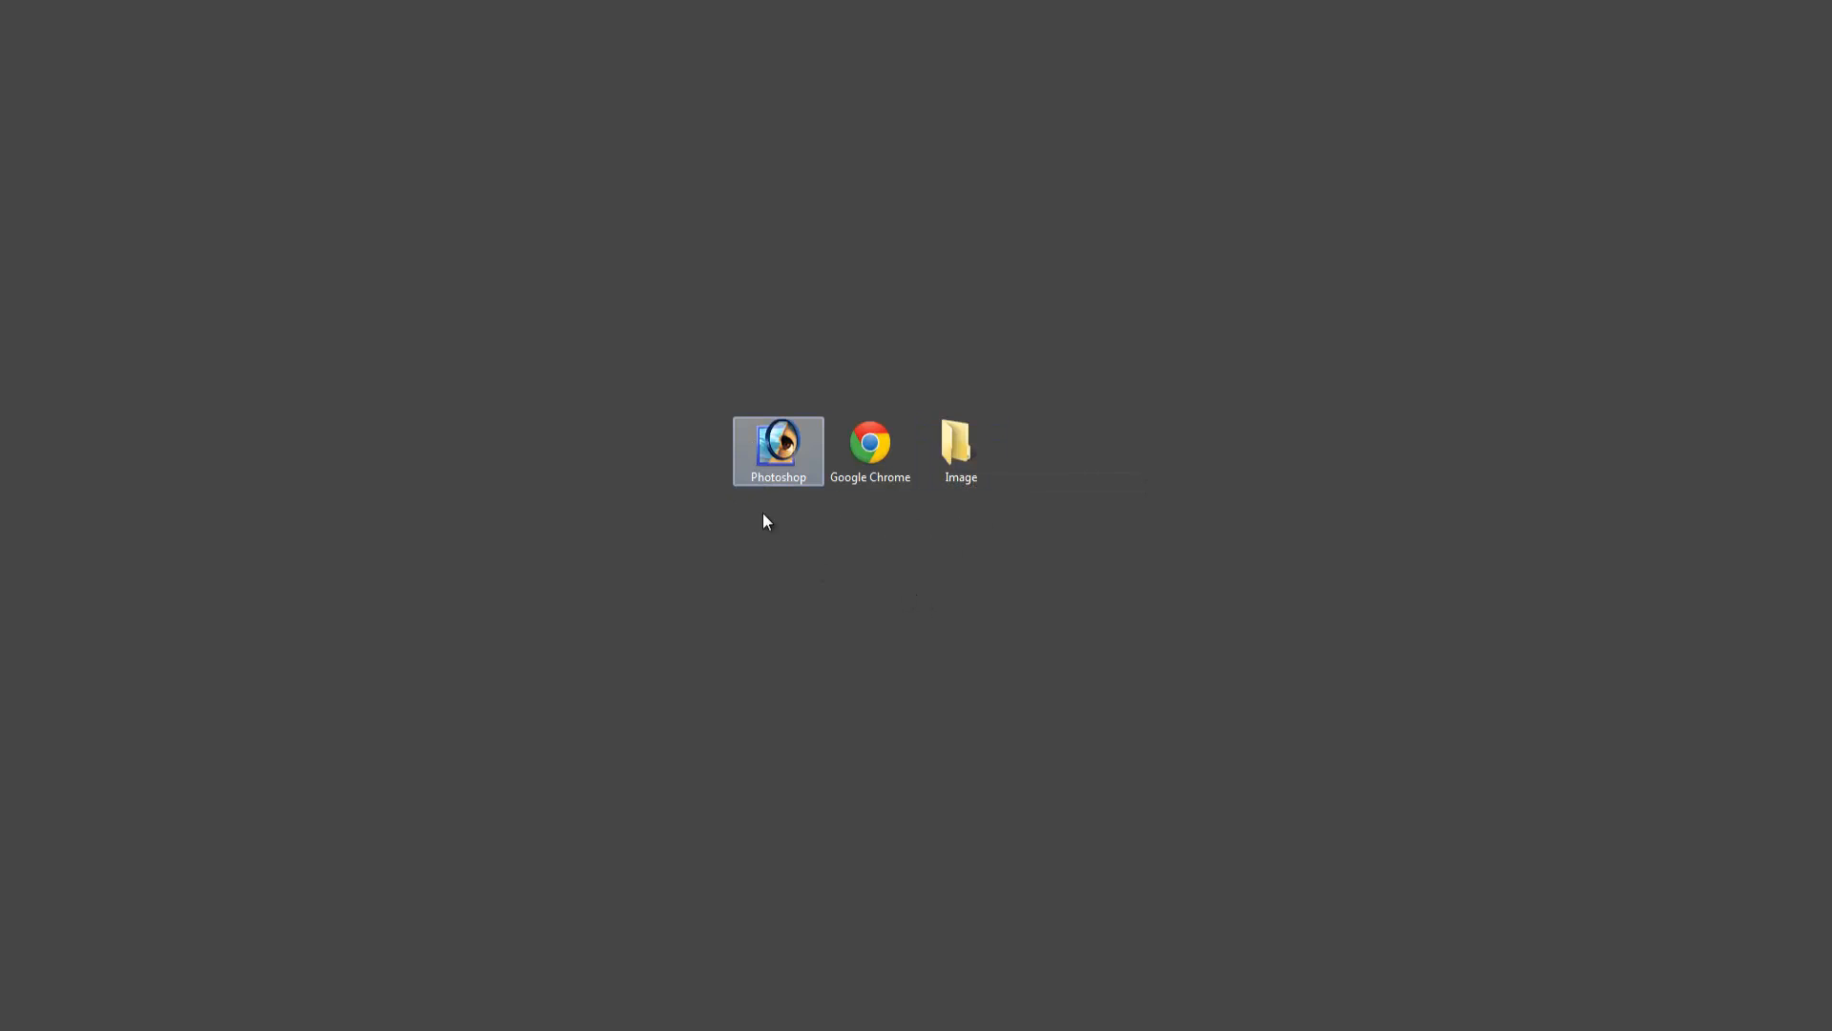
- Launch Photoshop from the desktop and maximize its window
double_click(777, 448)
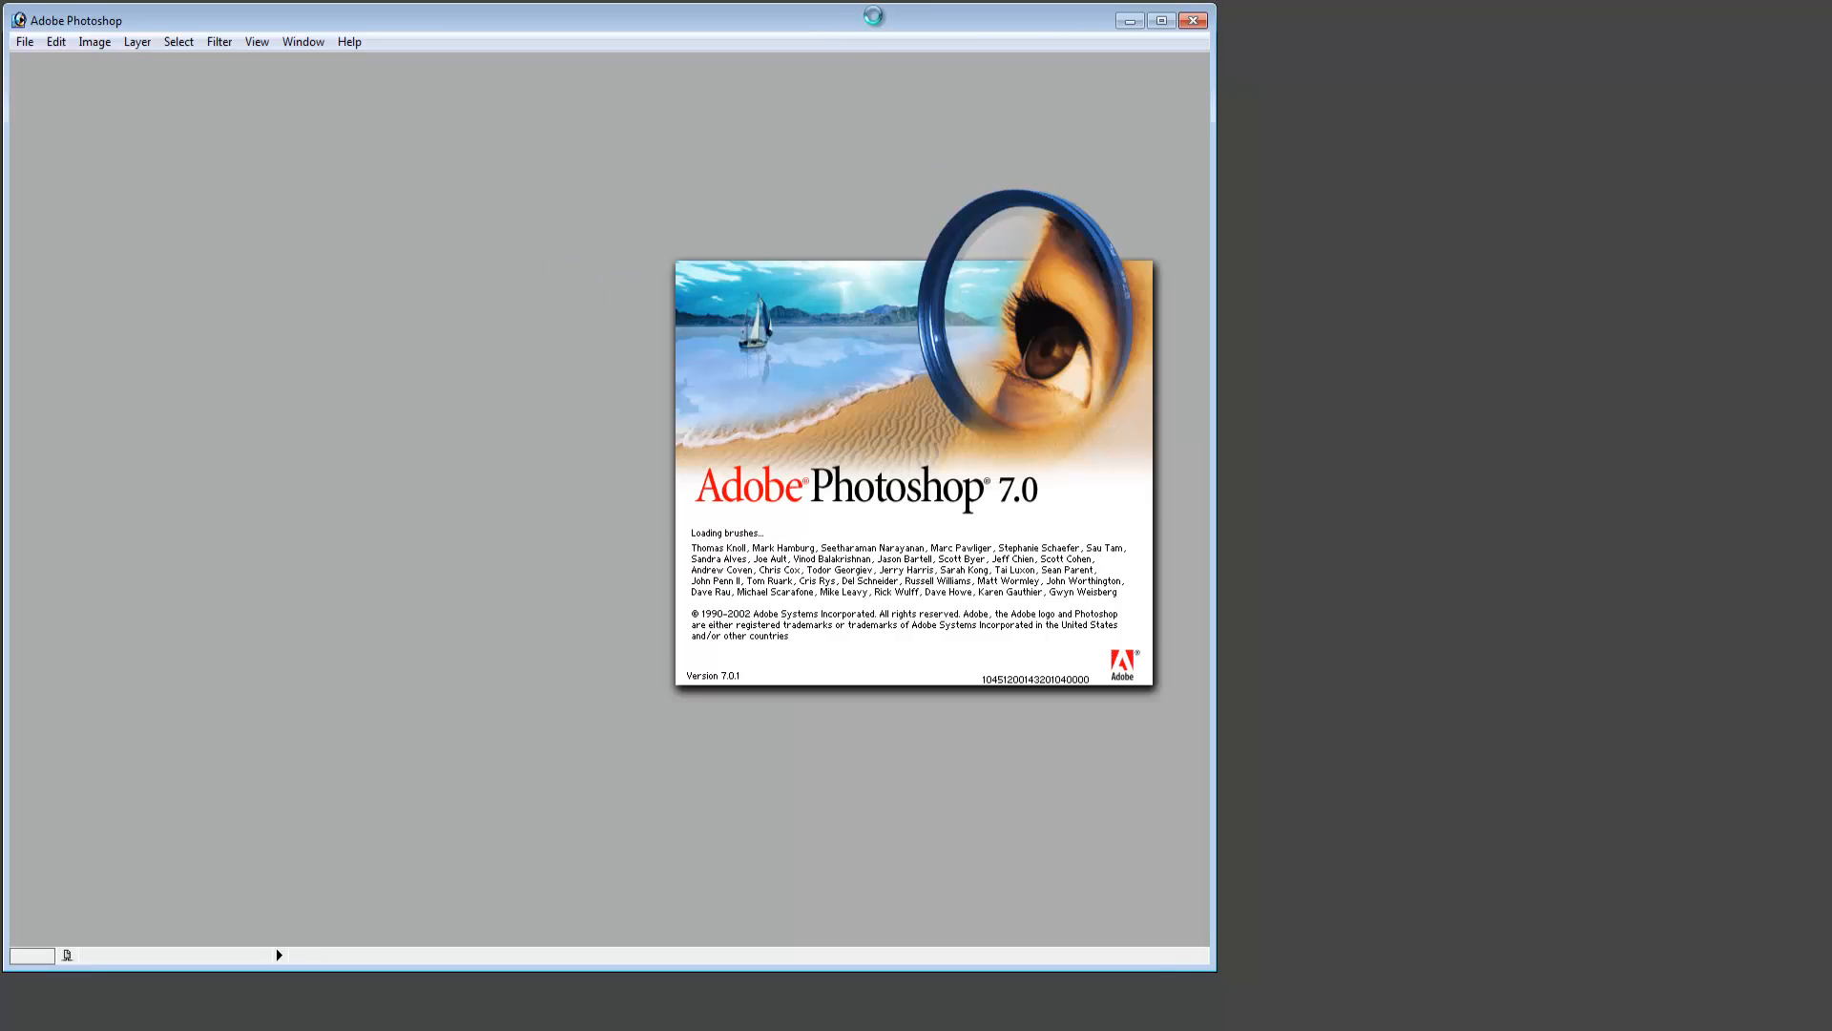
left_click_drag(879, 20, 1151, 10)
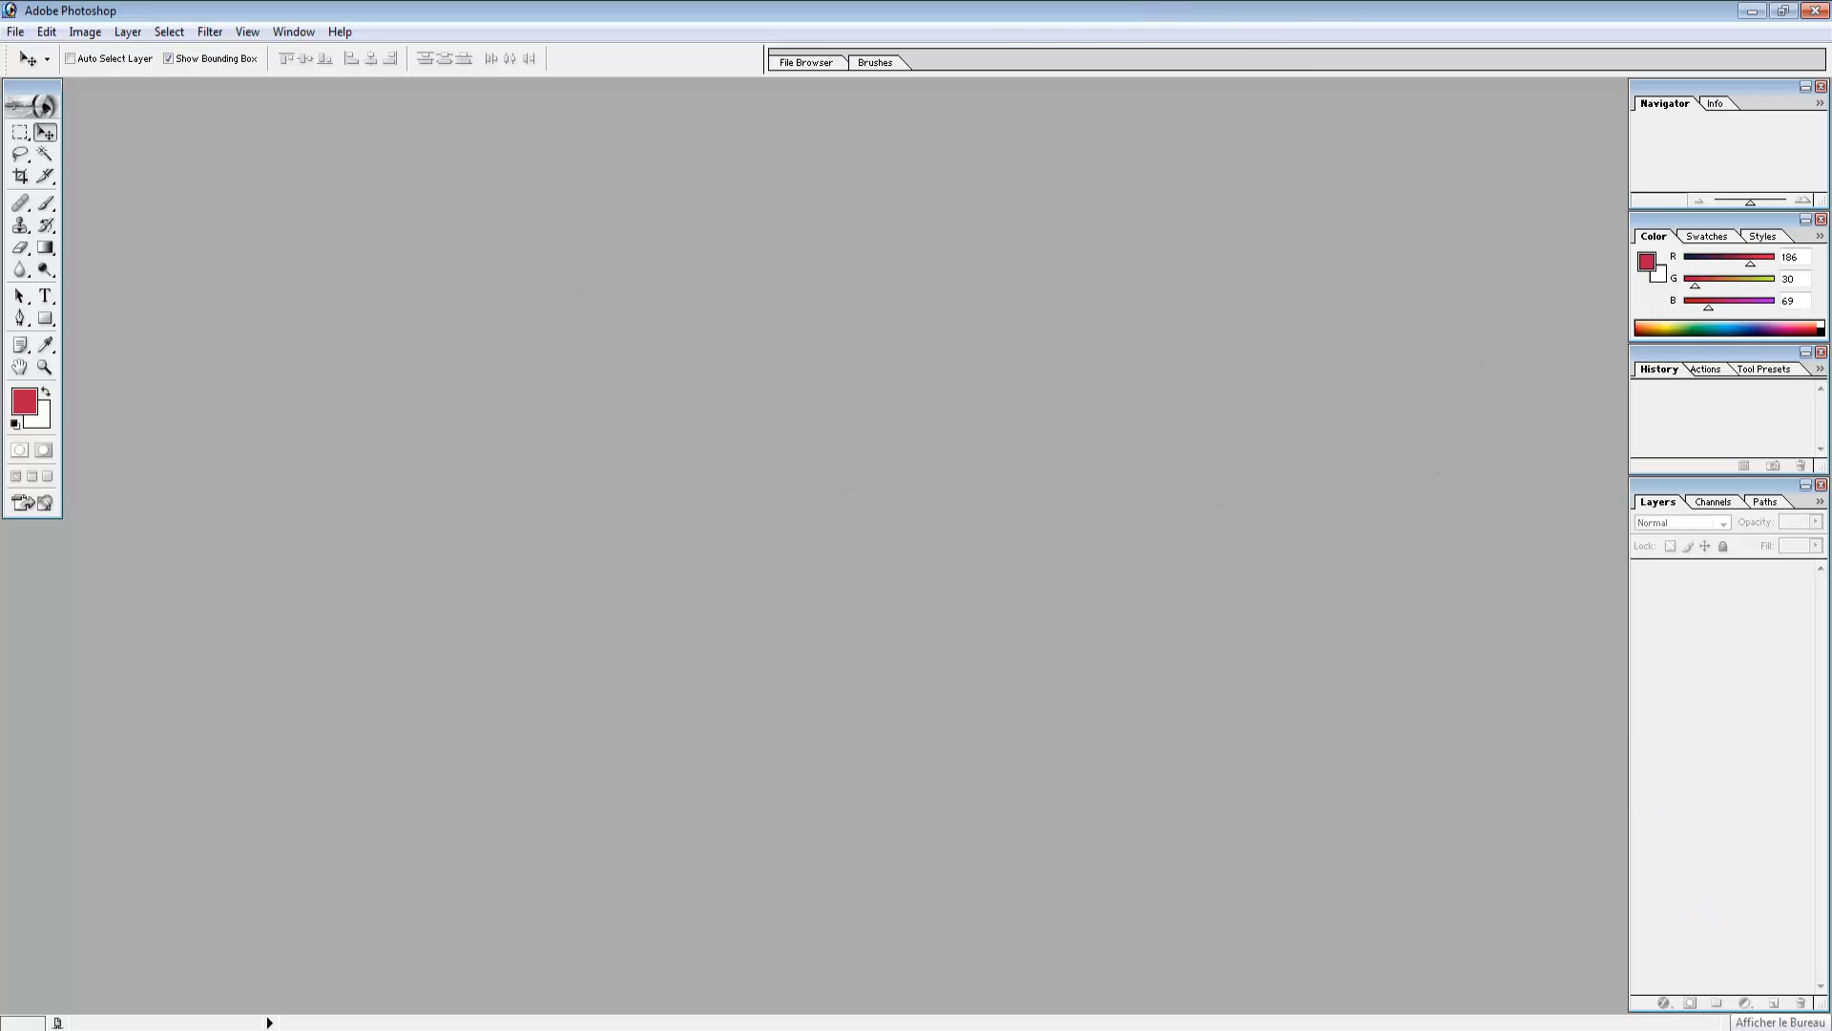
- Switch to Google Chrome and search Google Images for "urban background"
key("super+d")
double_click(836, 456)
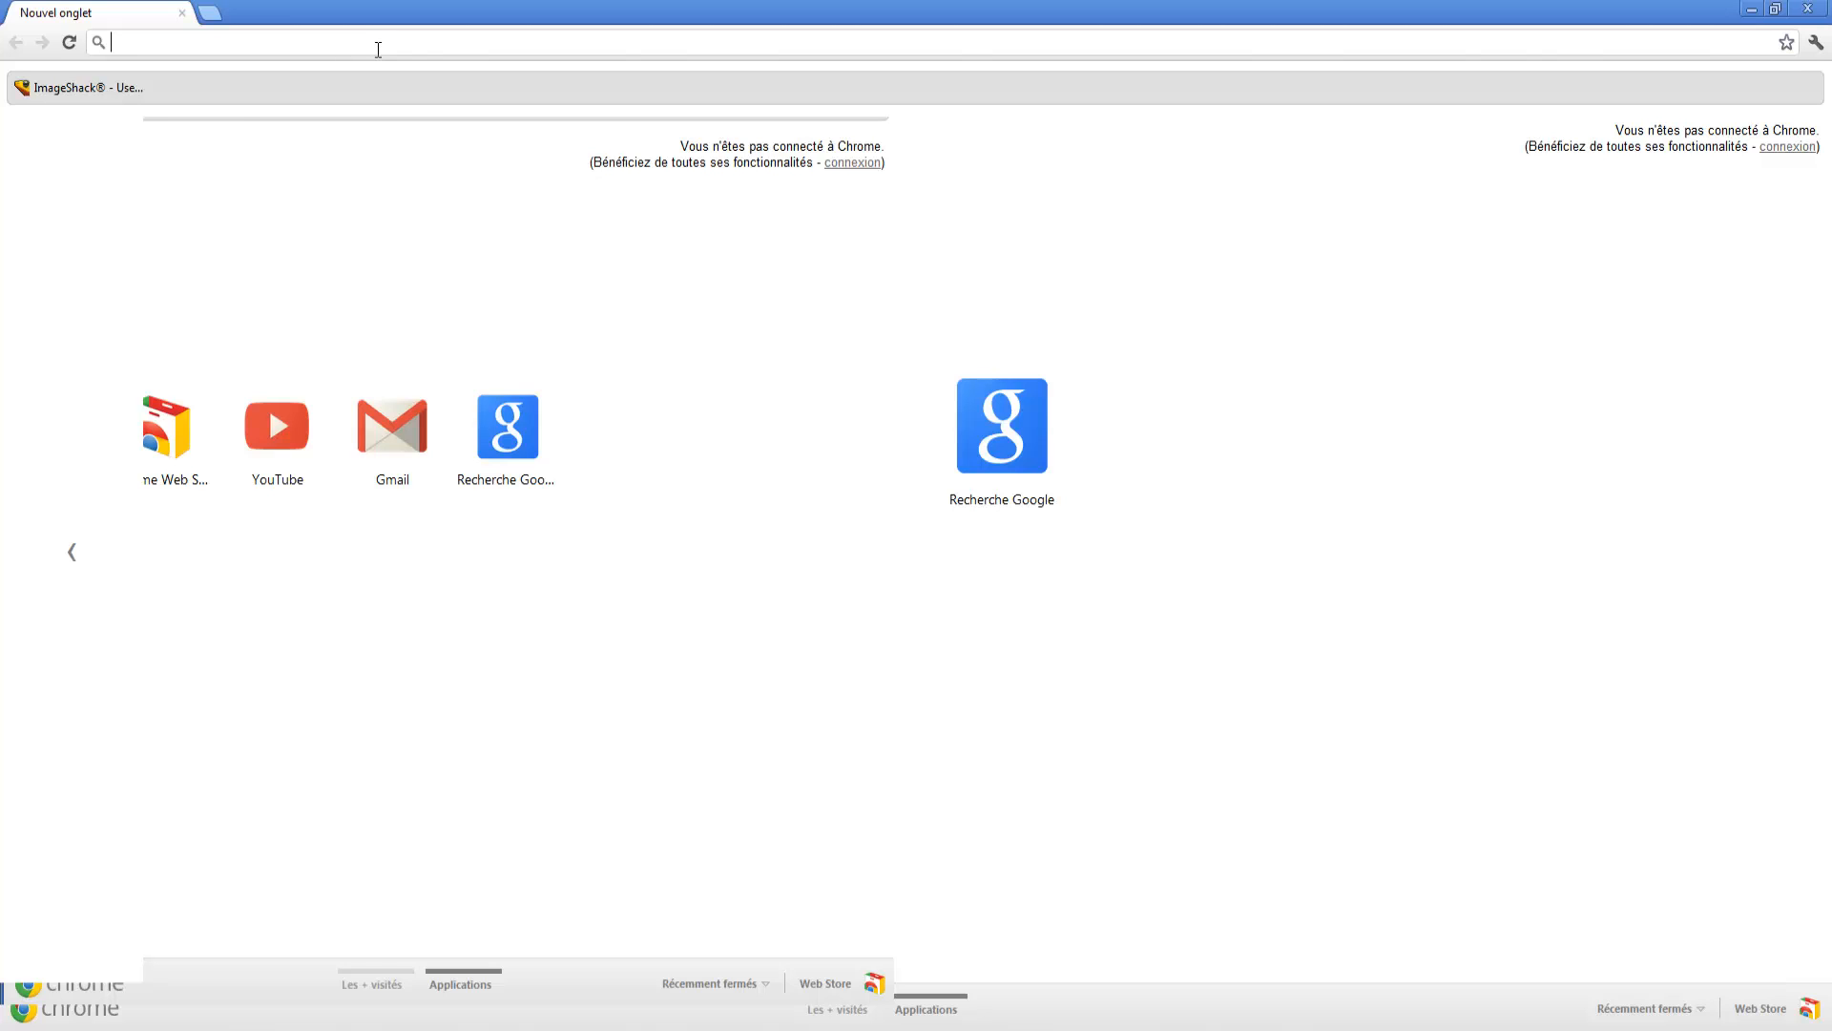
type("urban background")
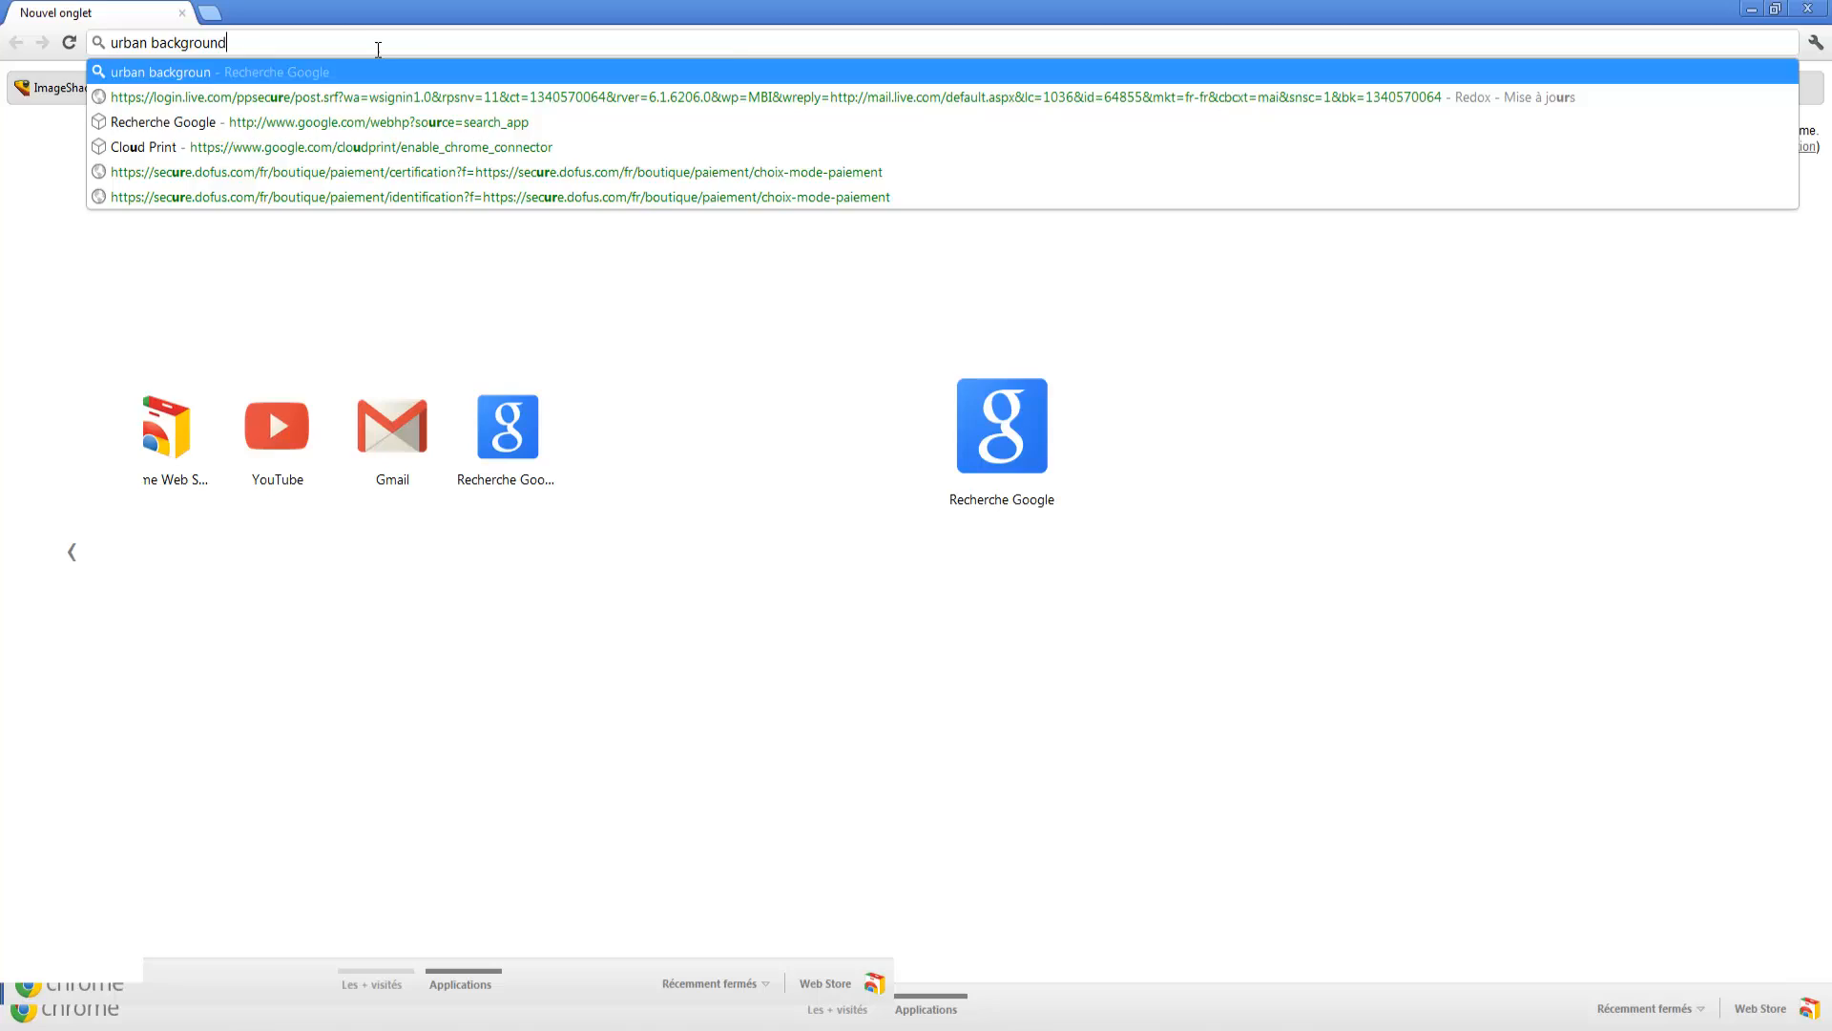
key("Return")
left_click(207, 77)
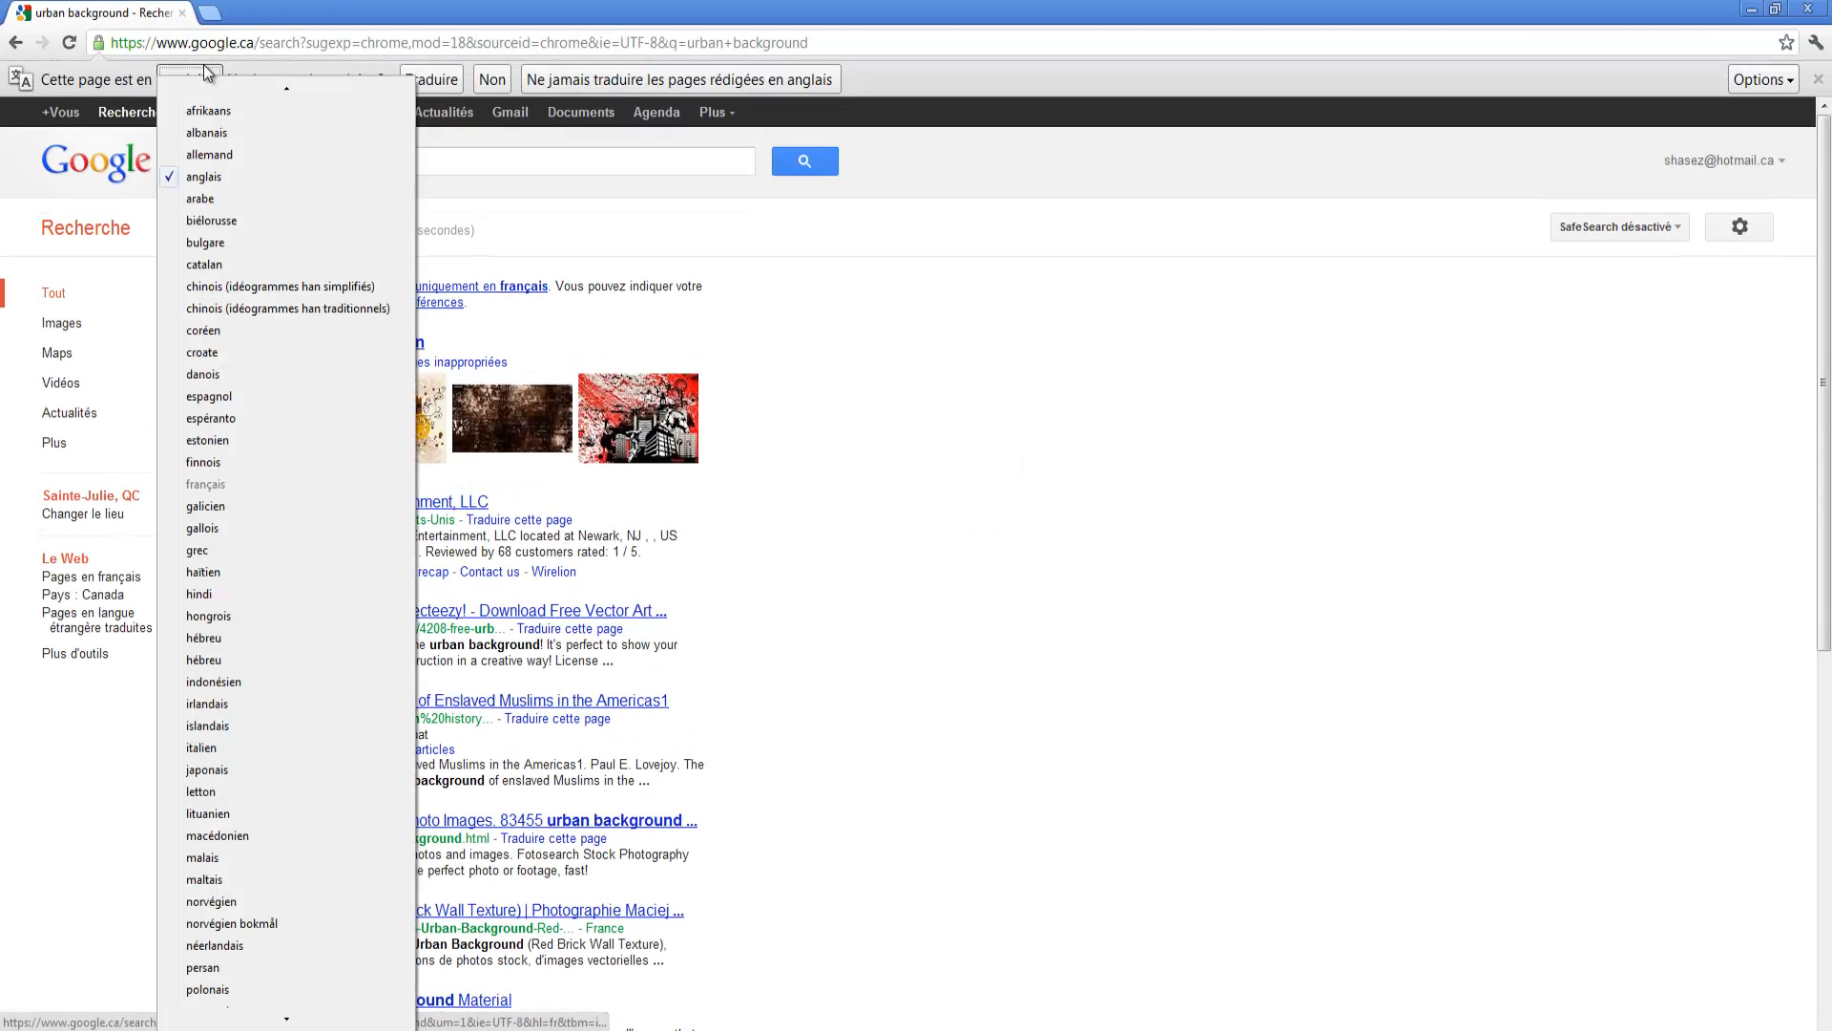
left_click(207, 74)
left_click(201, 112)
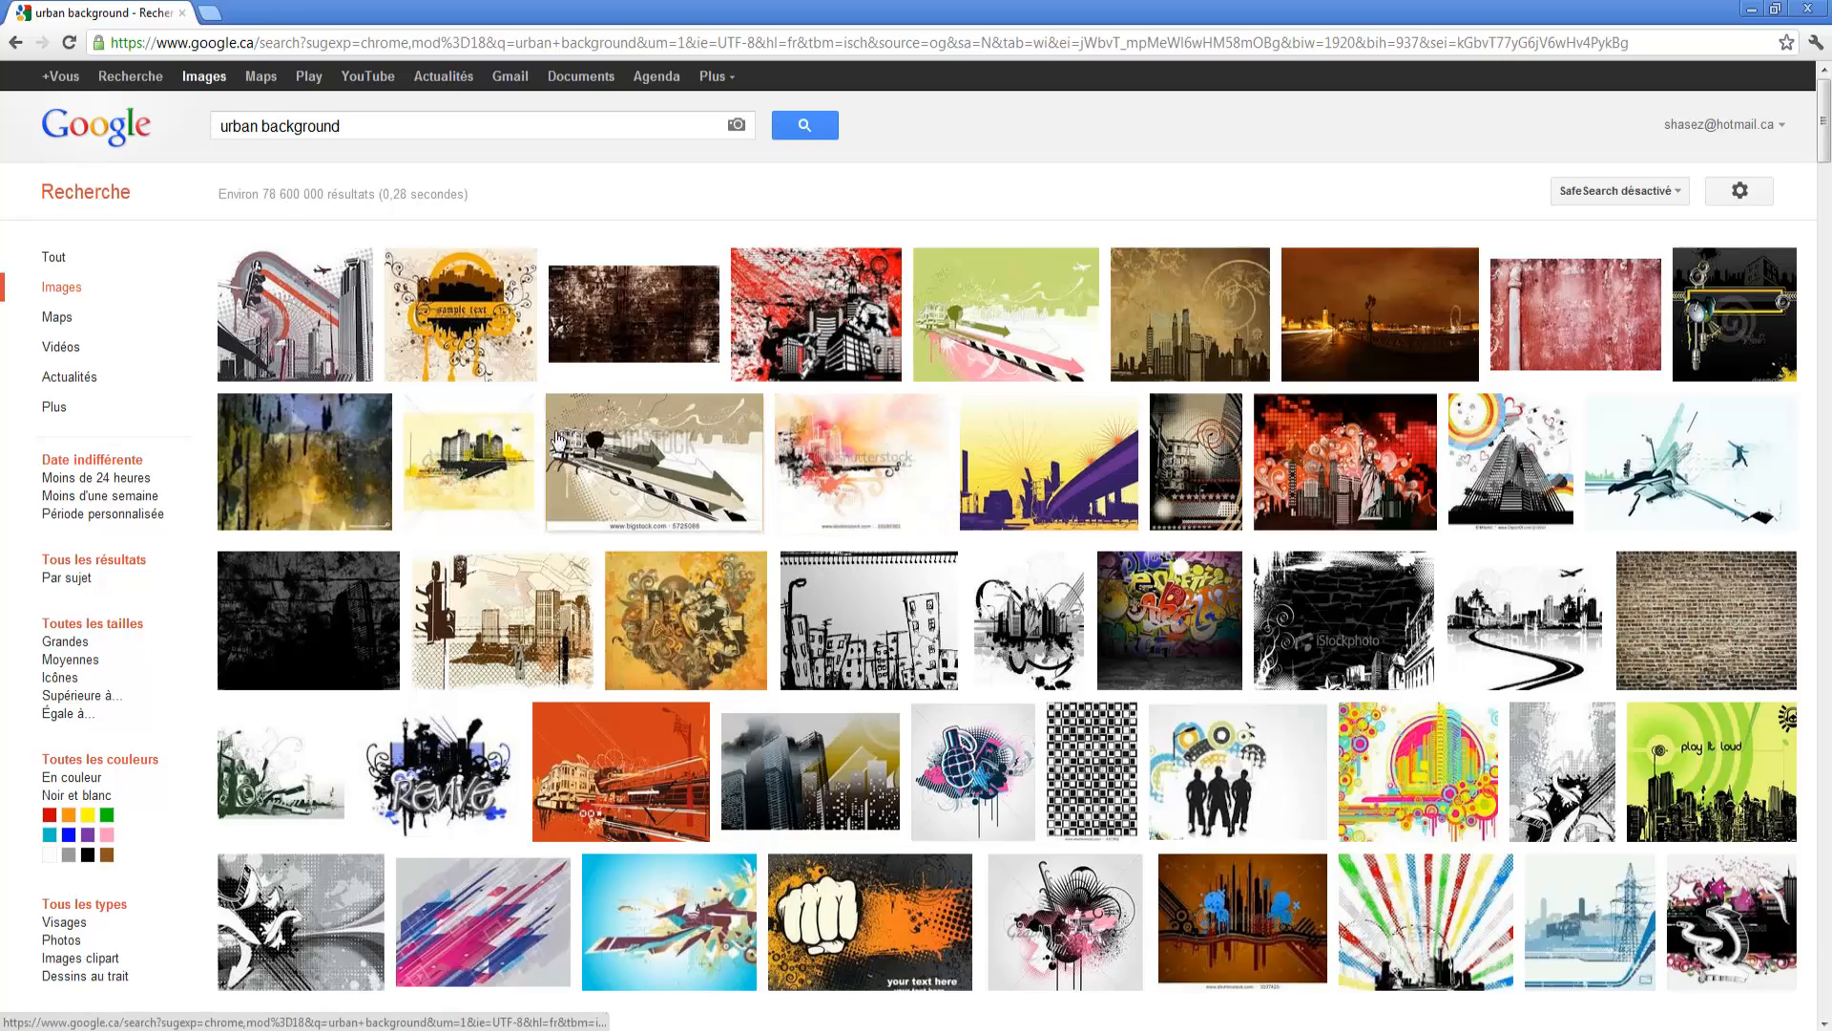
- Look through the urban background image results for a suitable background picture
scroll(660, 611, "down", 3)
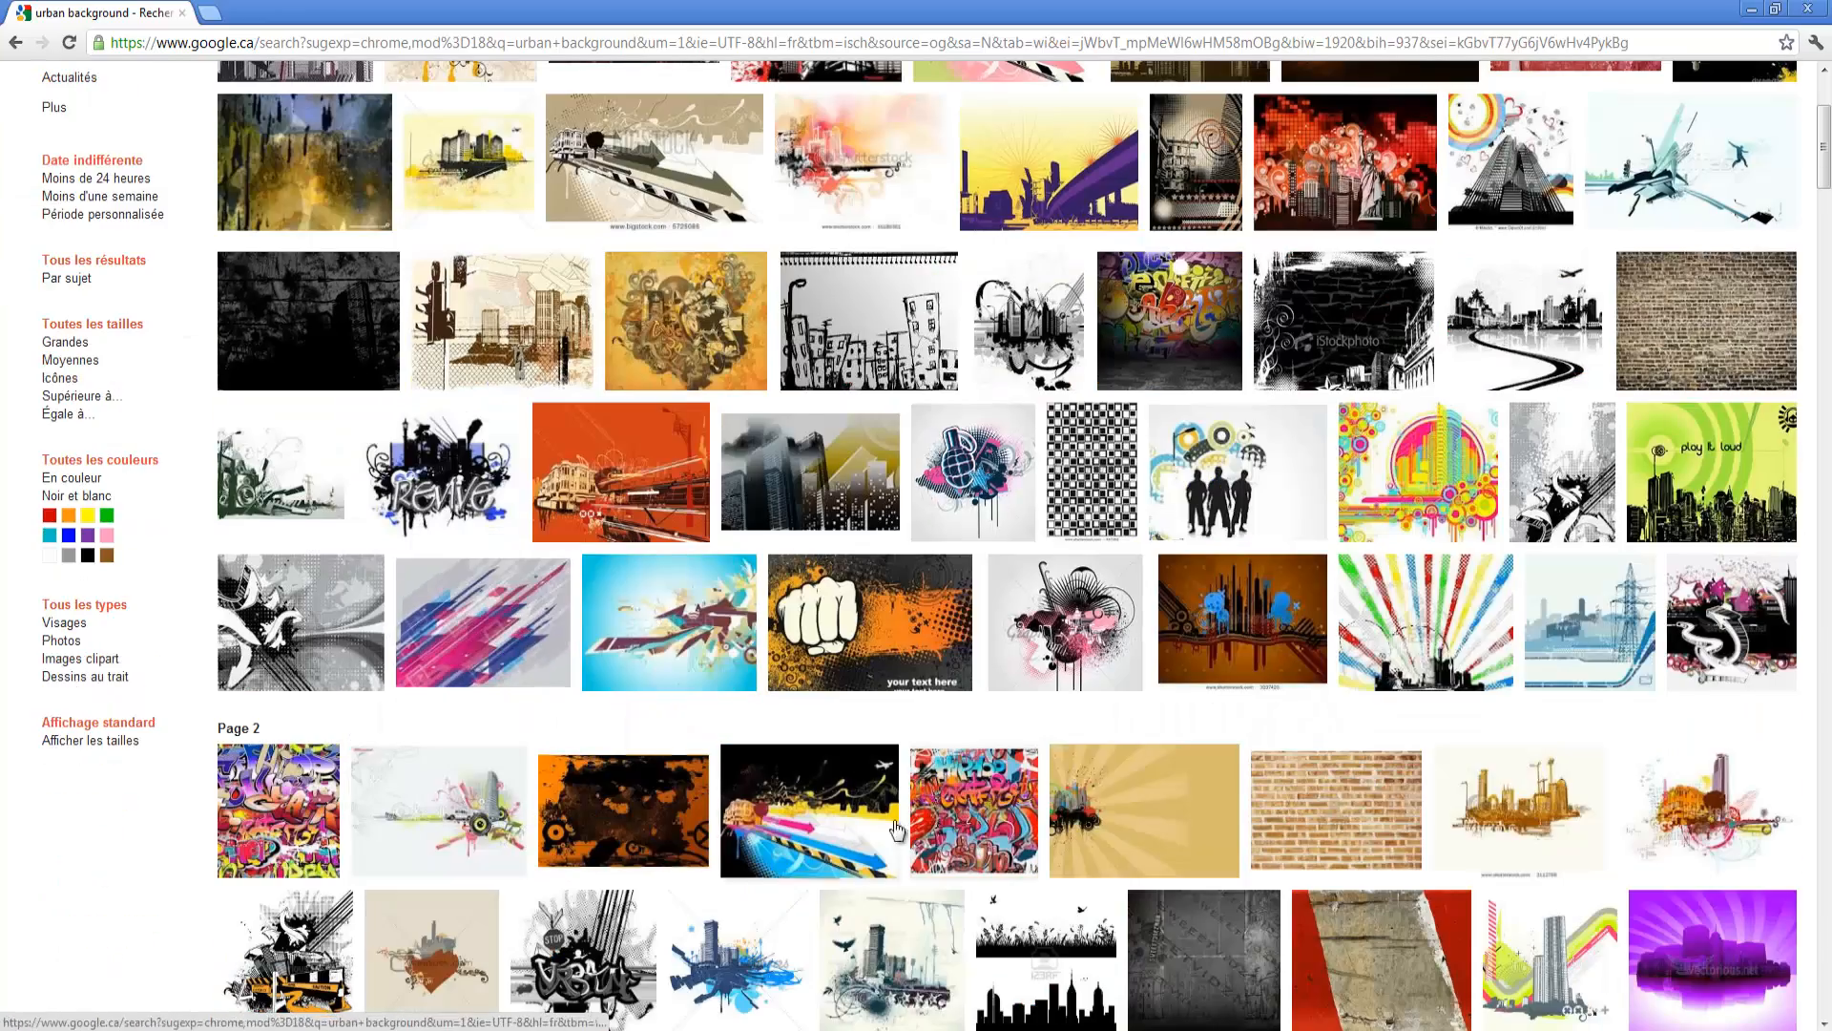
scroll(971, 813, "down", 1)
scroll(1145, 728, "down", 10)
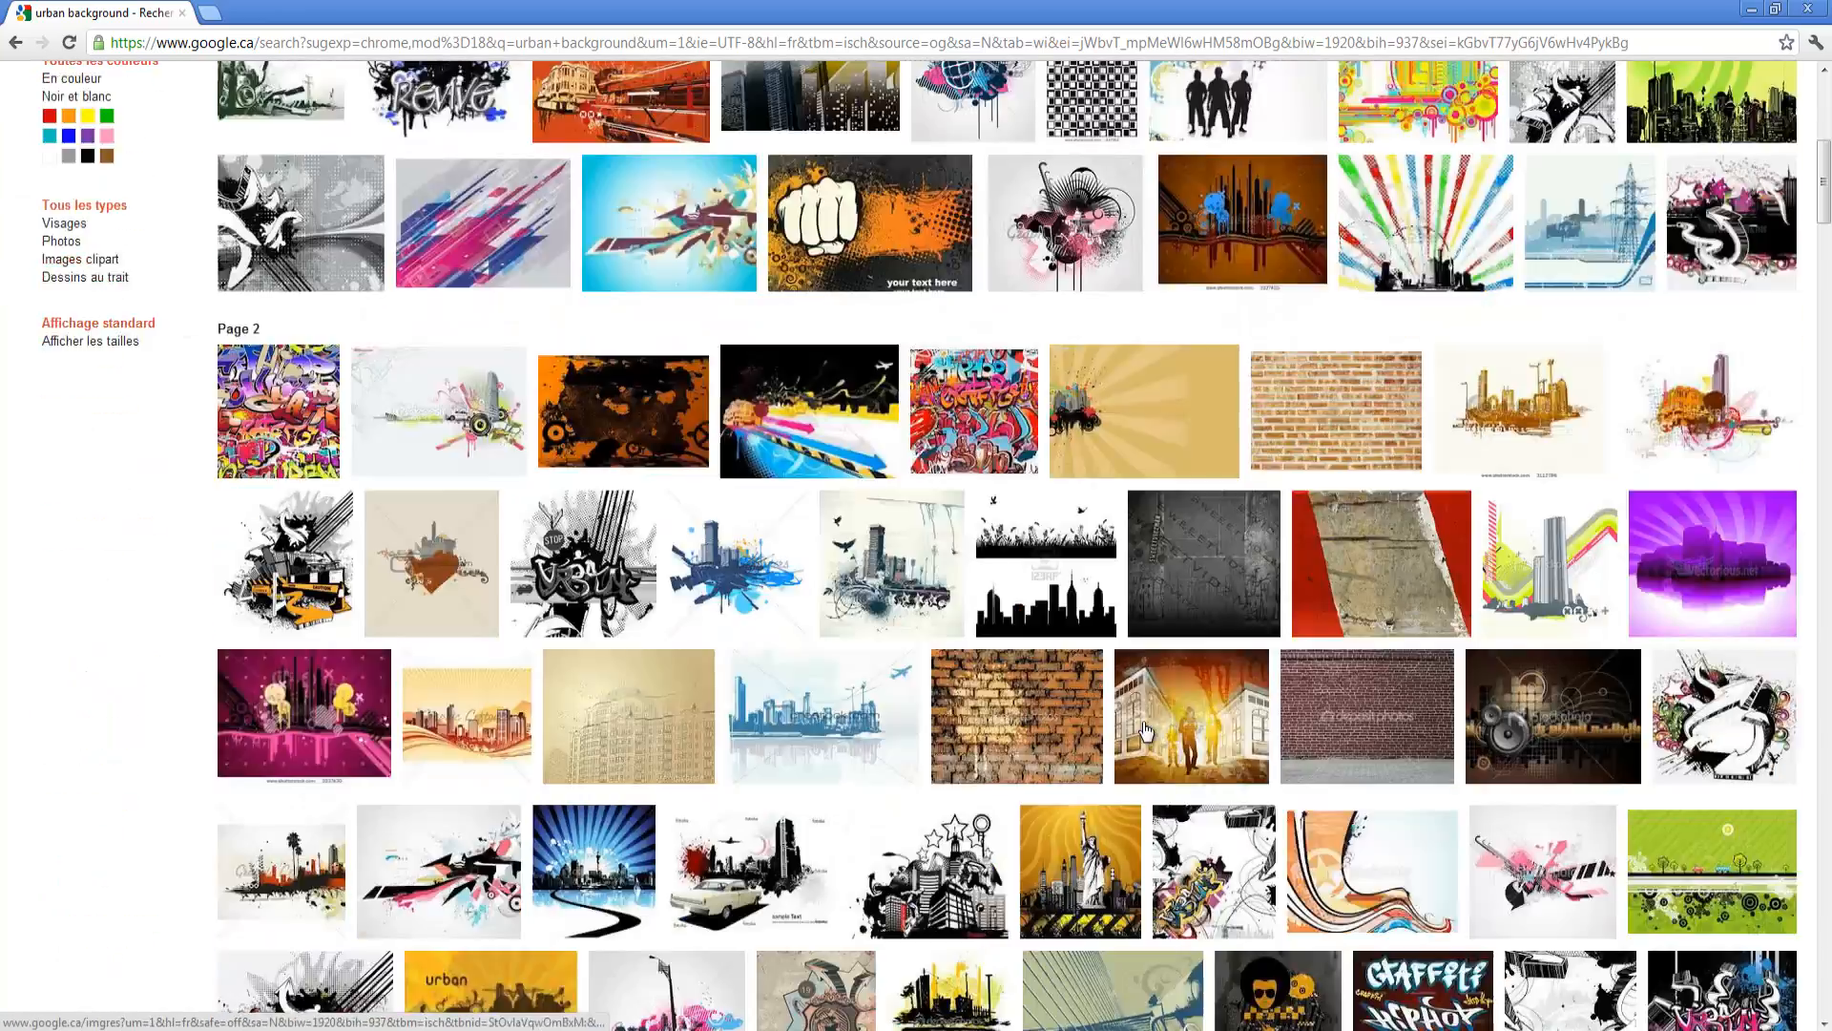
scroll(667, 659, "down", 6)
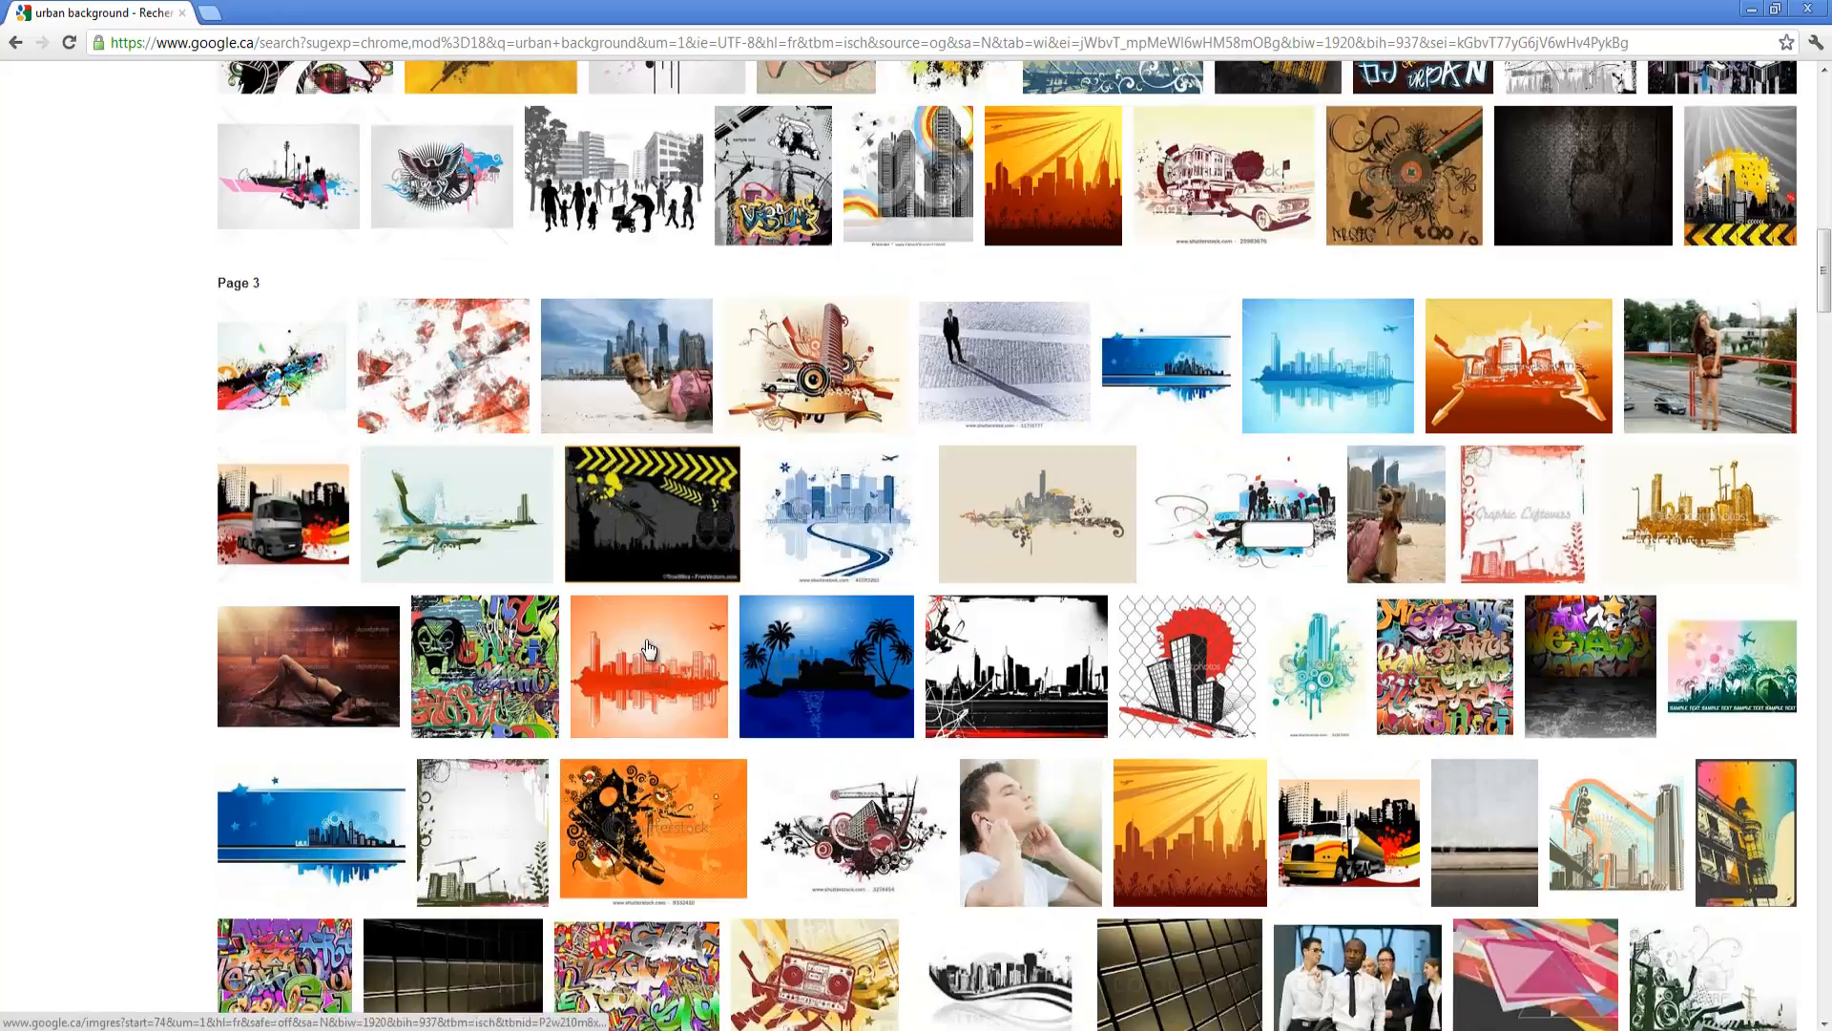
scroll(1231, 763, "down", 5)
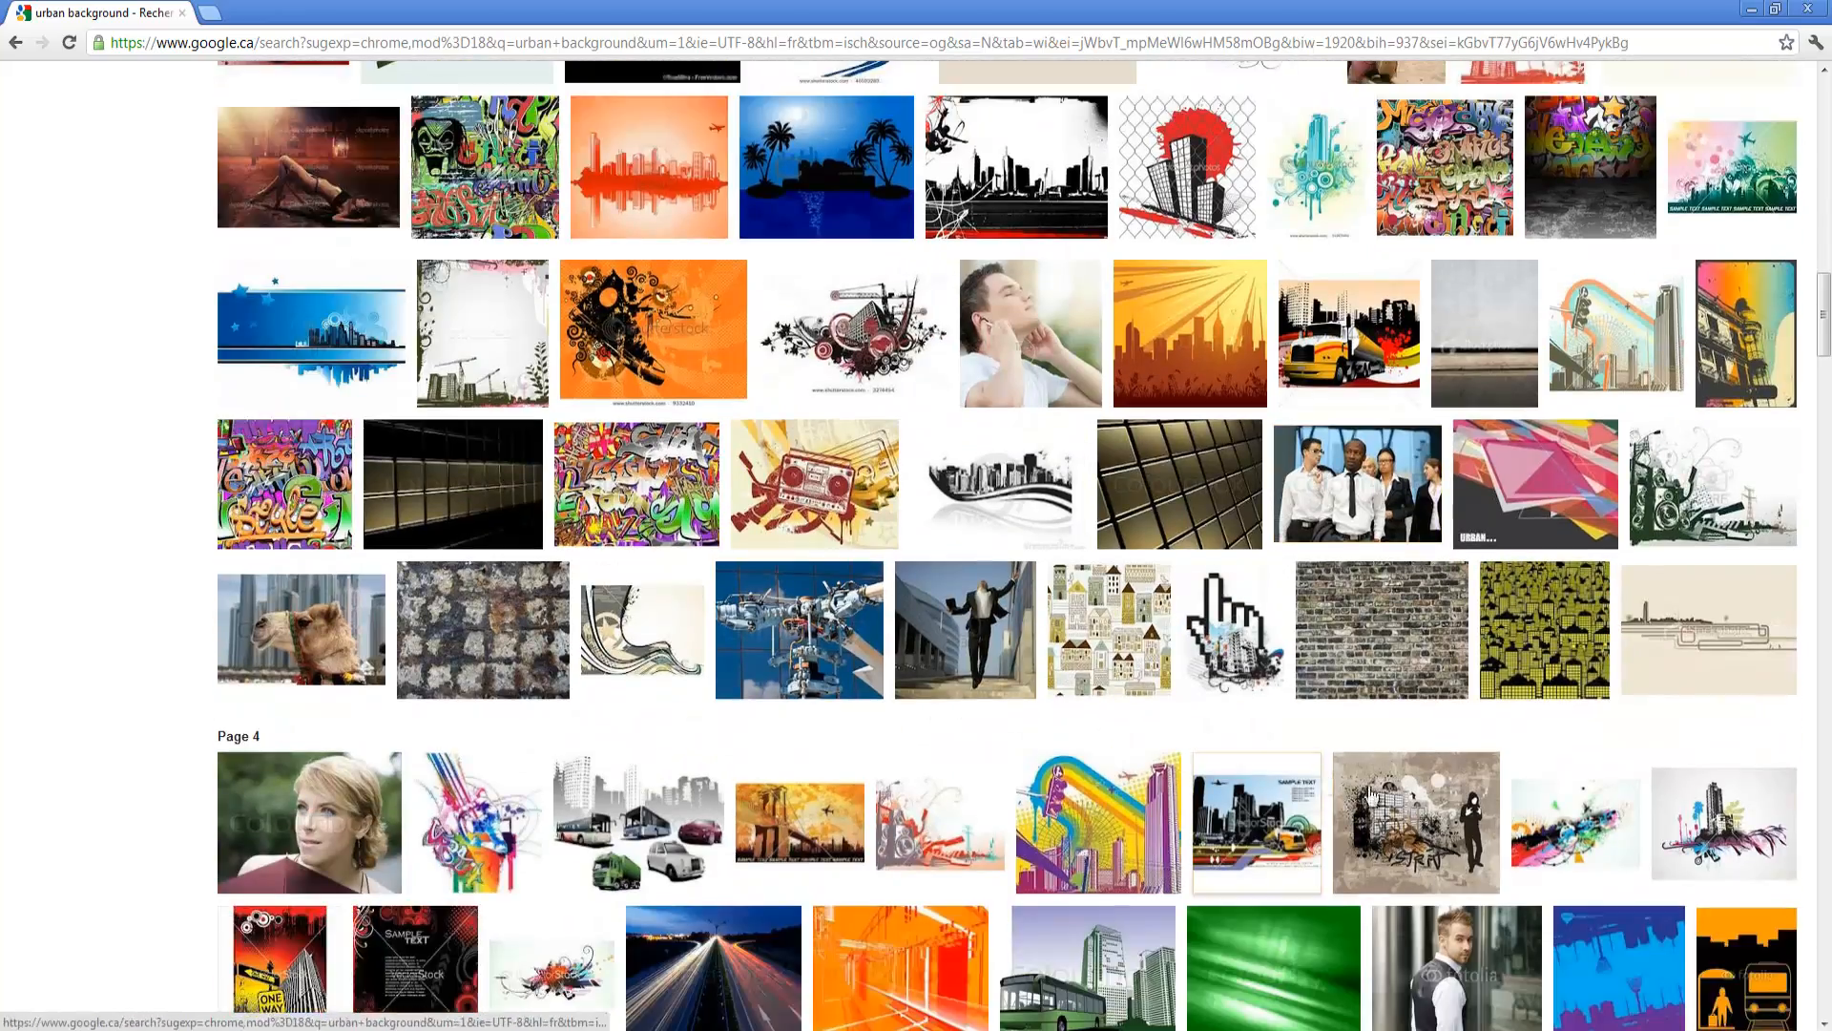
scroll(1013, 728, "down", 6)
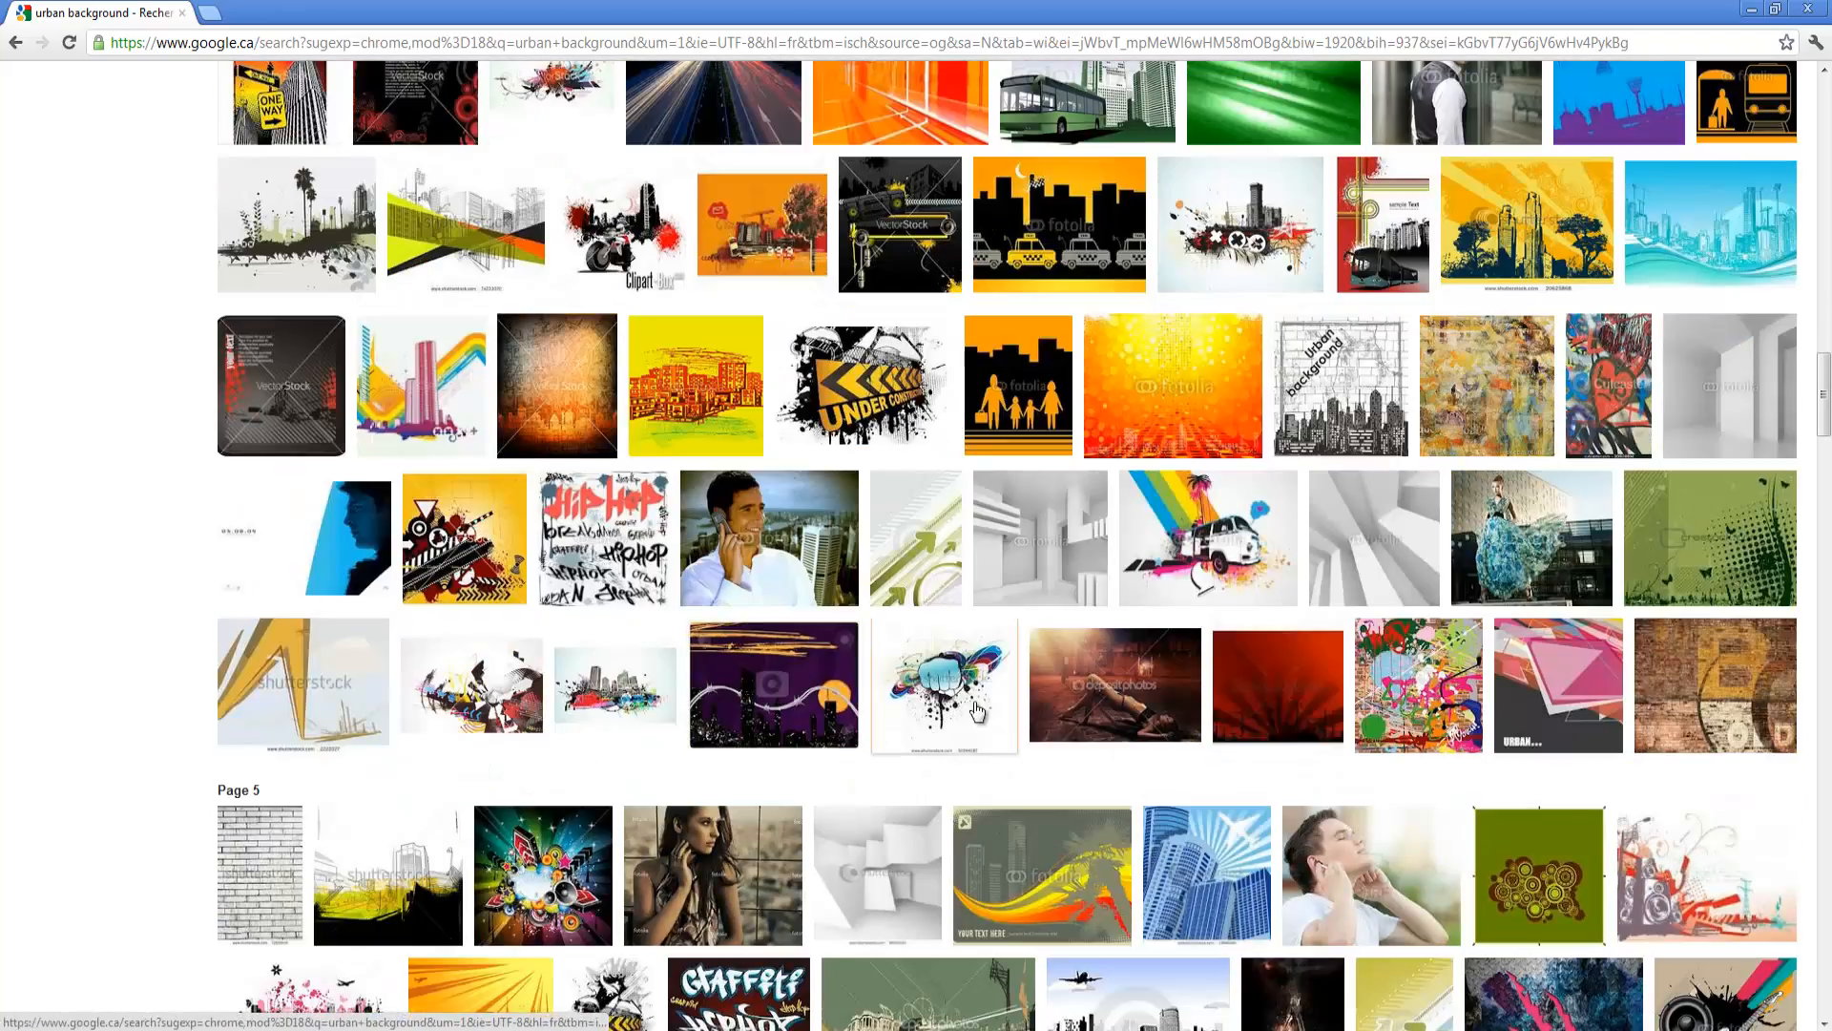
scroll(668, 591, "up", 7)
scroll(663, 580, "up", 5)
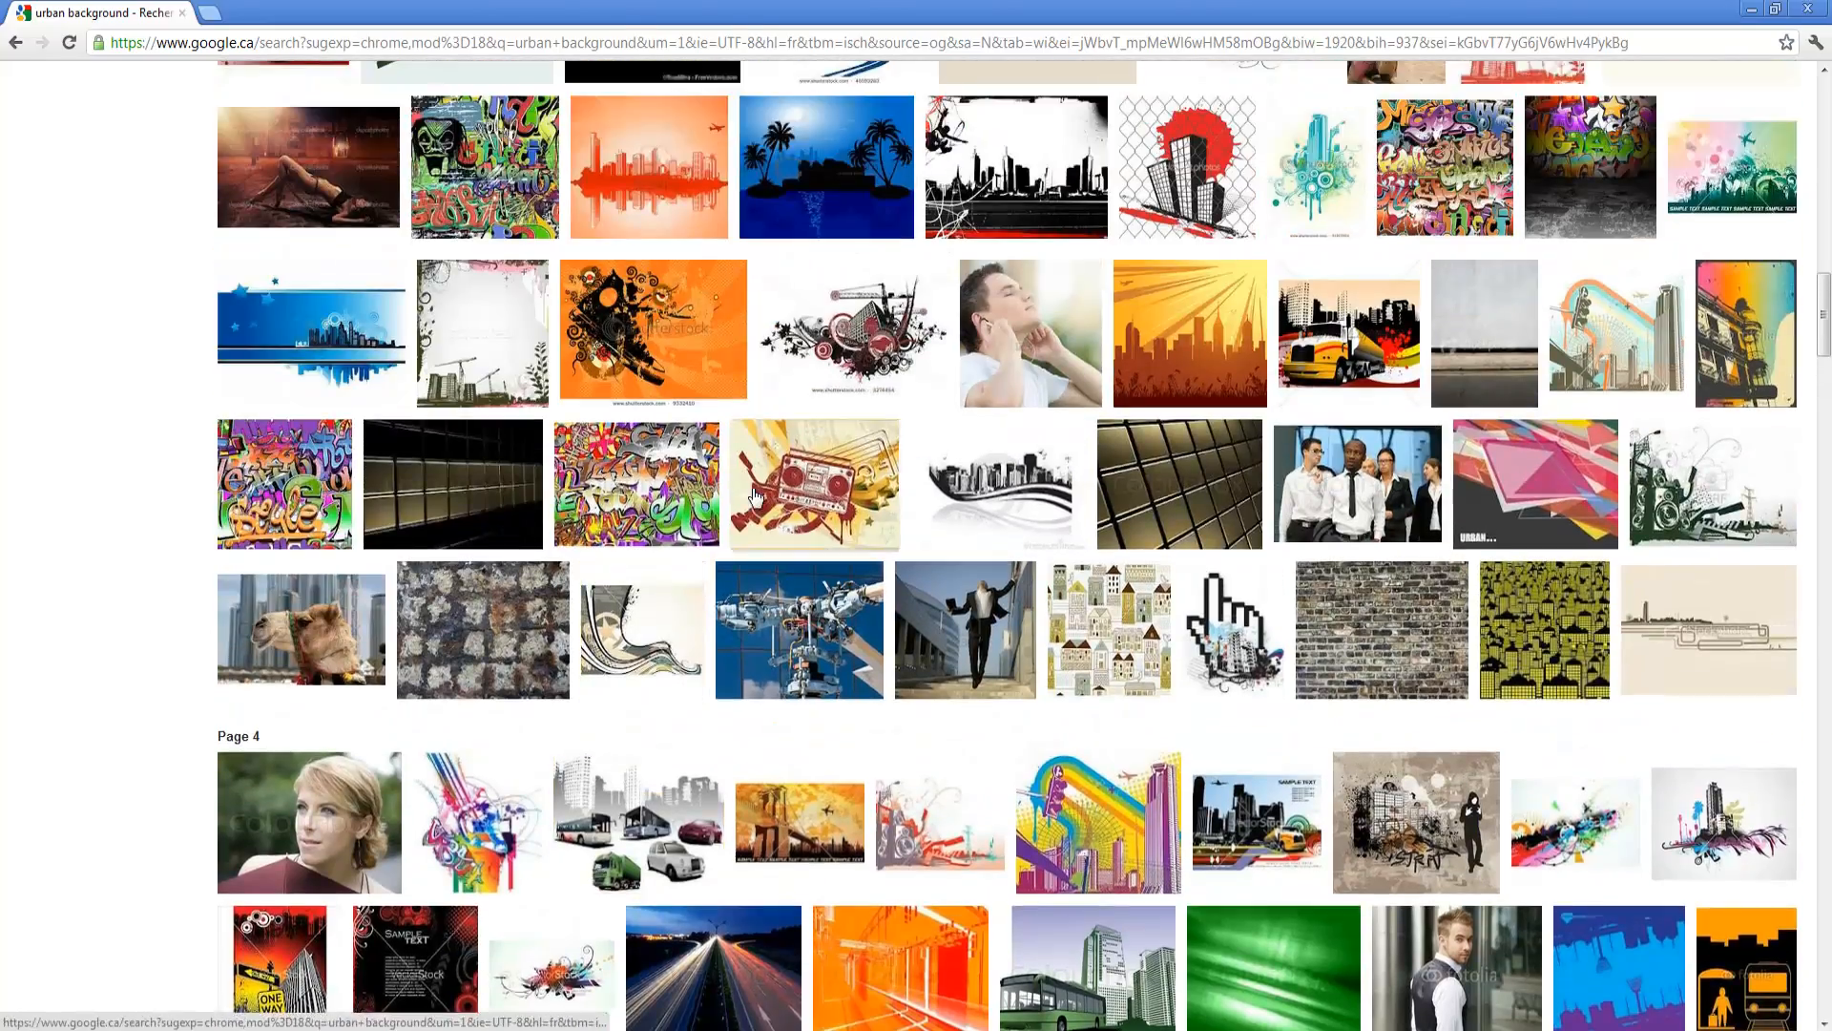
scroll(625, 449, "up", 1)
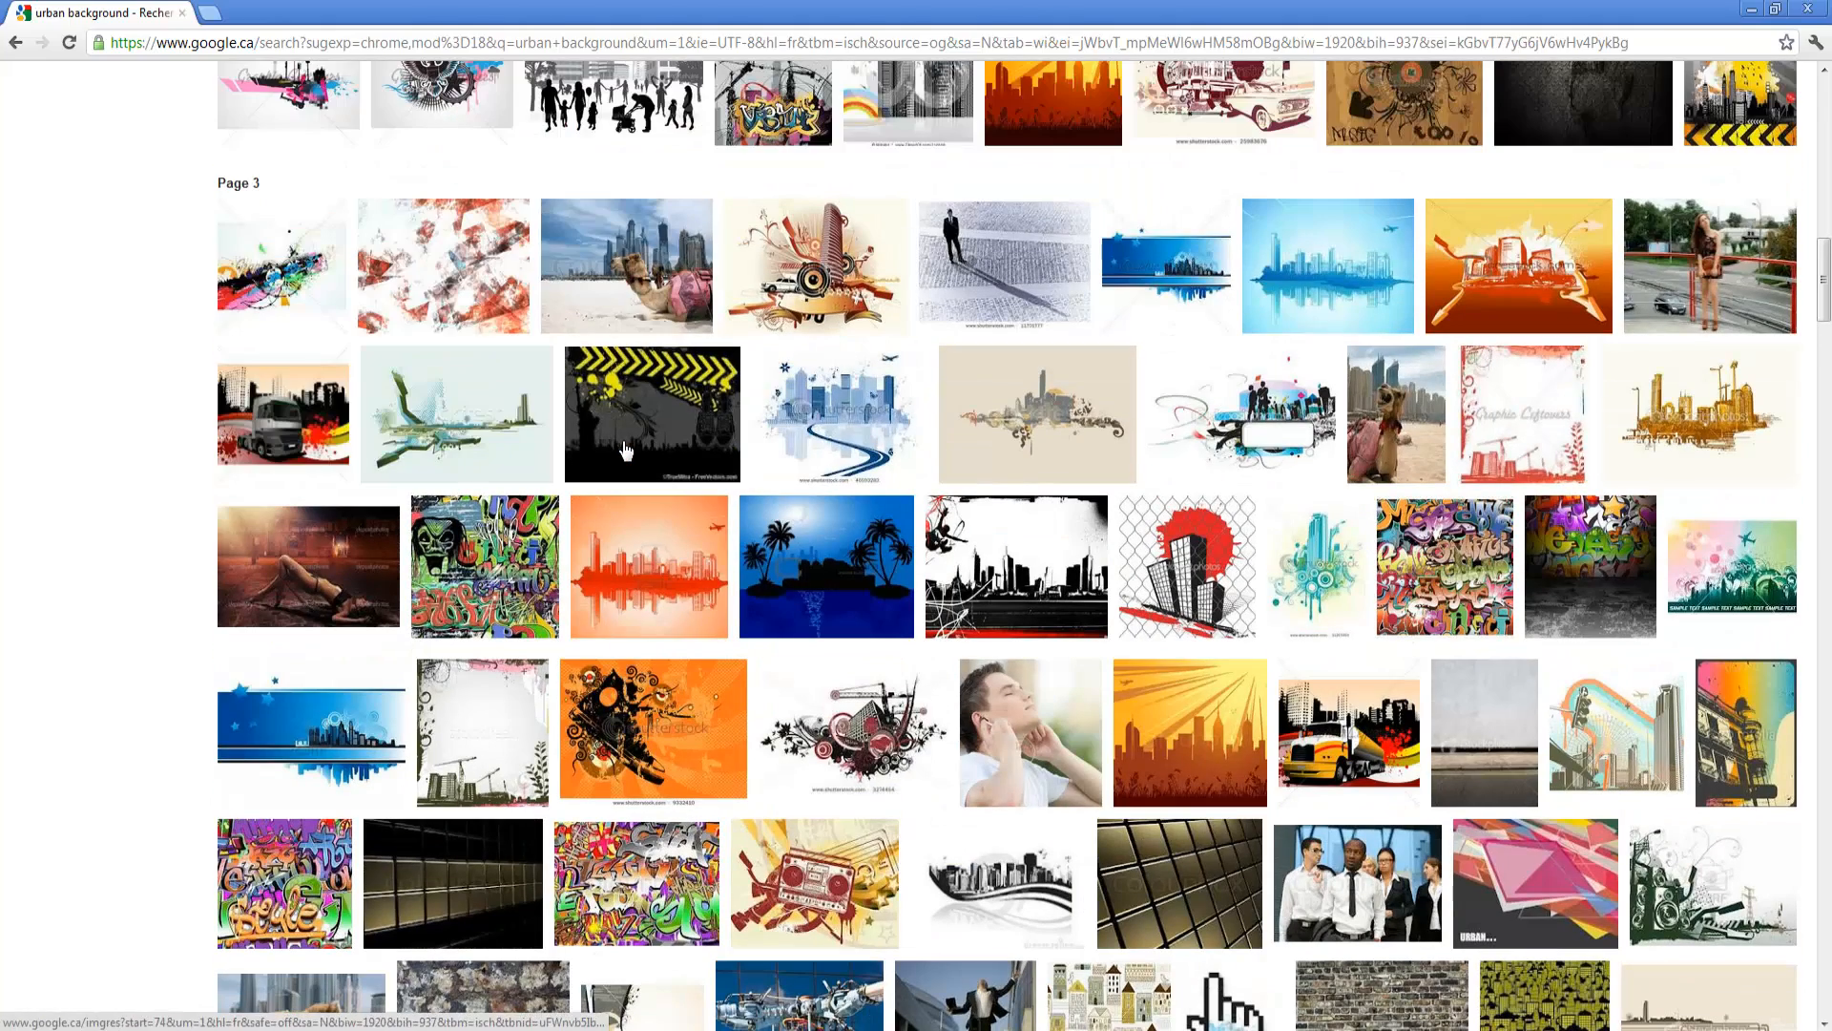
scroll(463, 380, "up", 1)
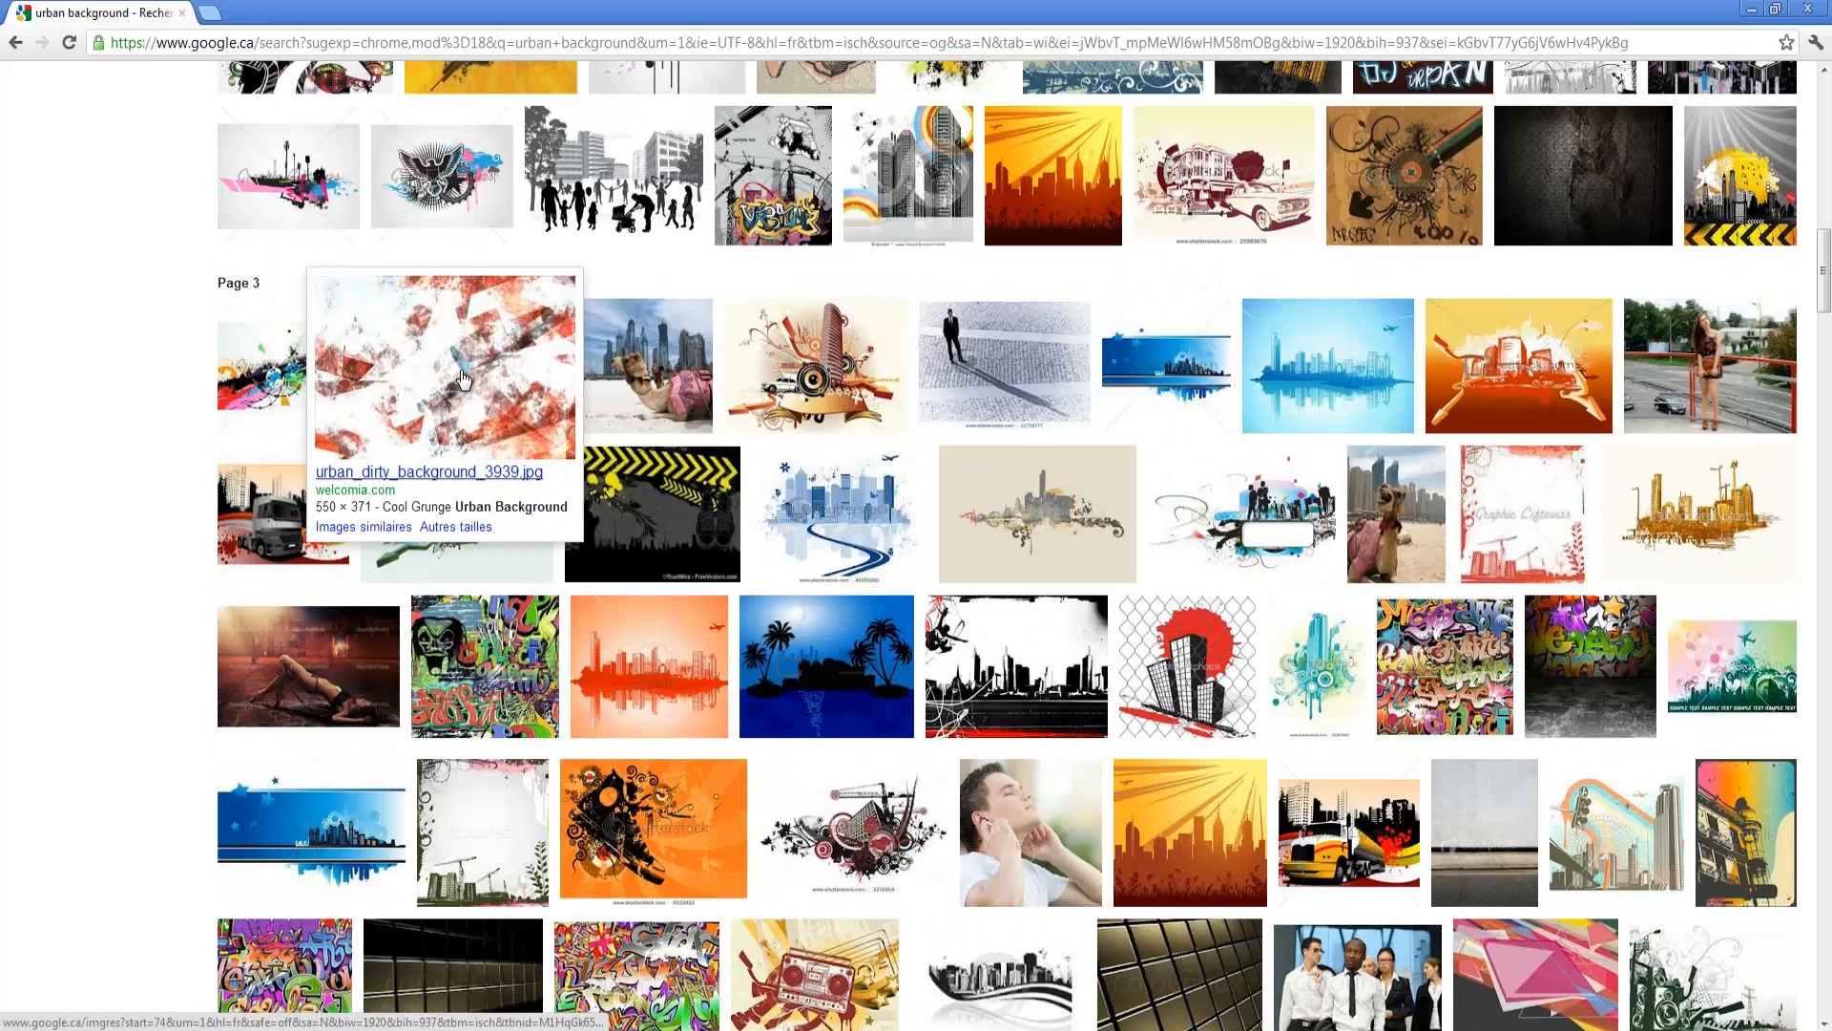
- Open urban_dirty_background_3939.jpg at full size, try to save it, and return to the image results
left_click(463, 380)
left_click(1629, 183)
right_click(483, 192)
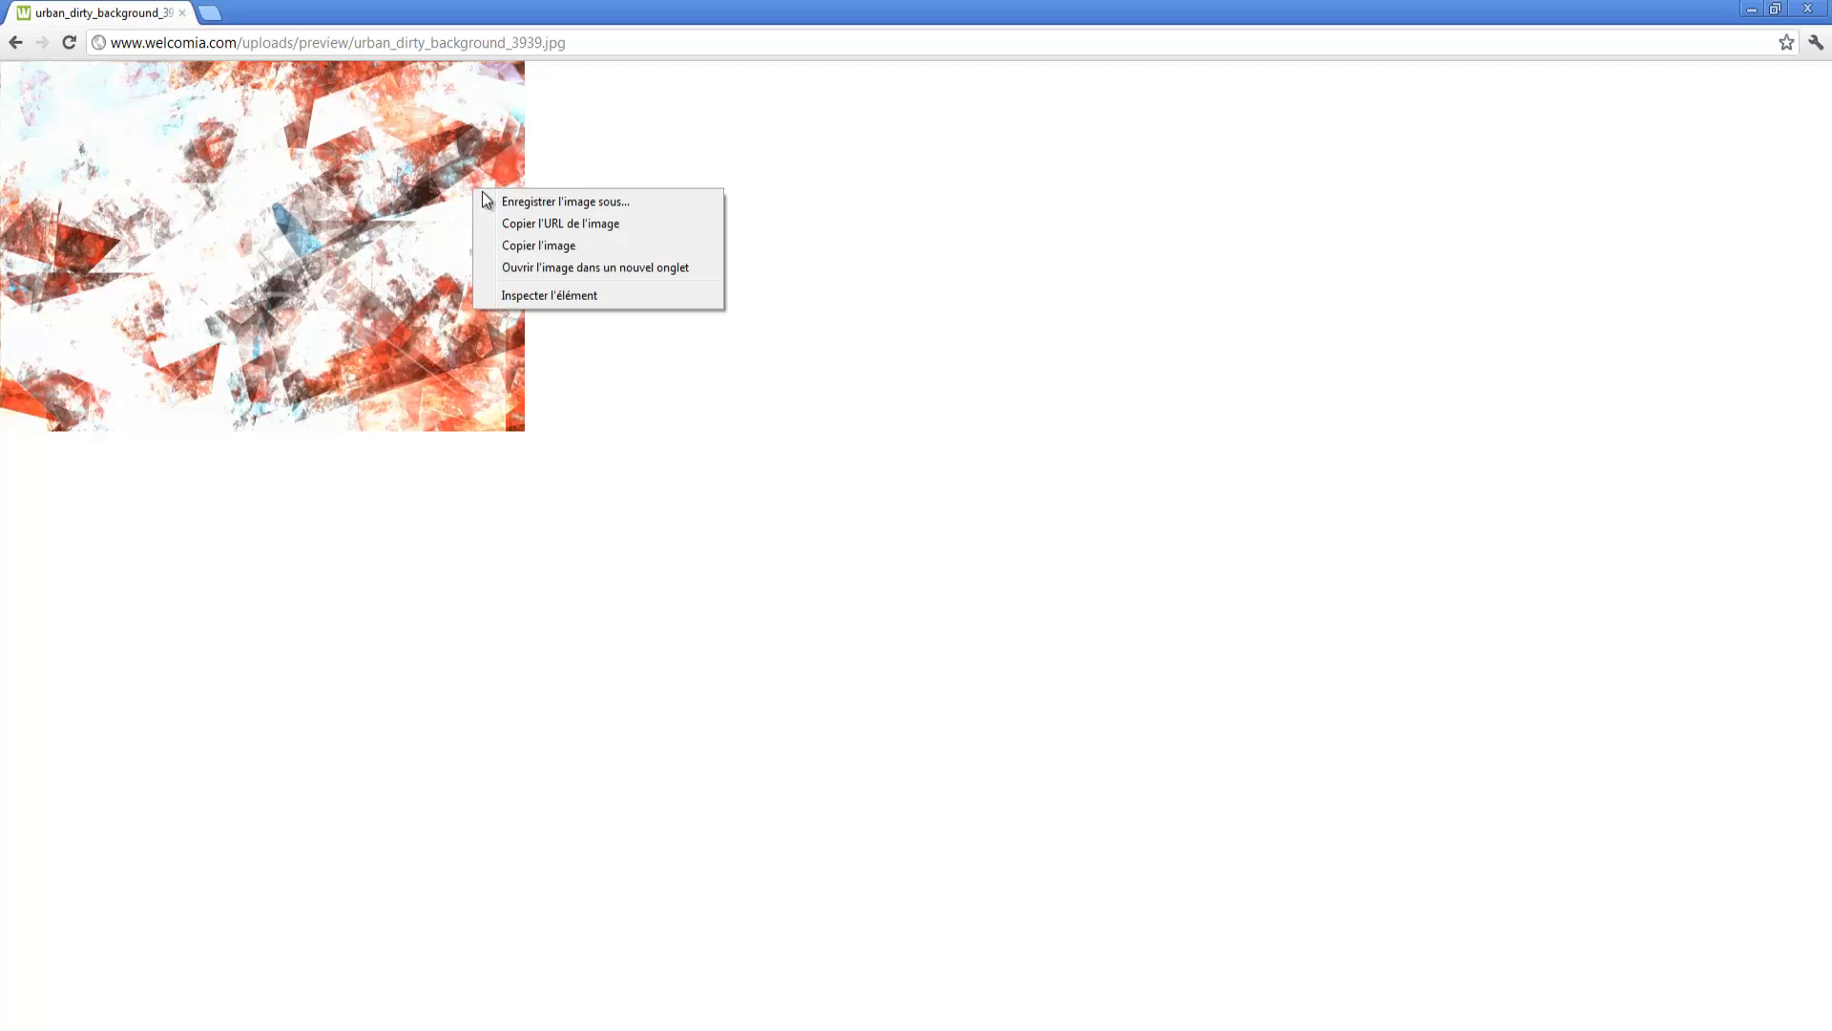
left_click(537, 202)
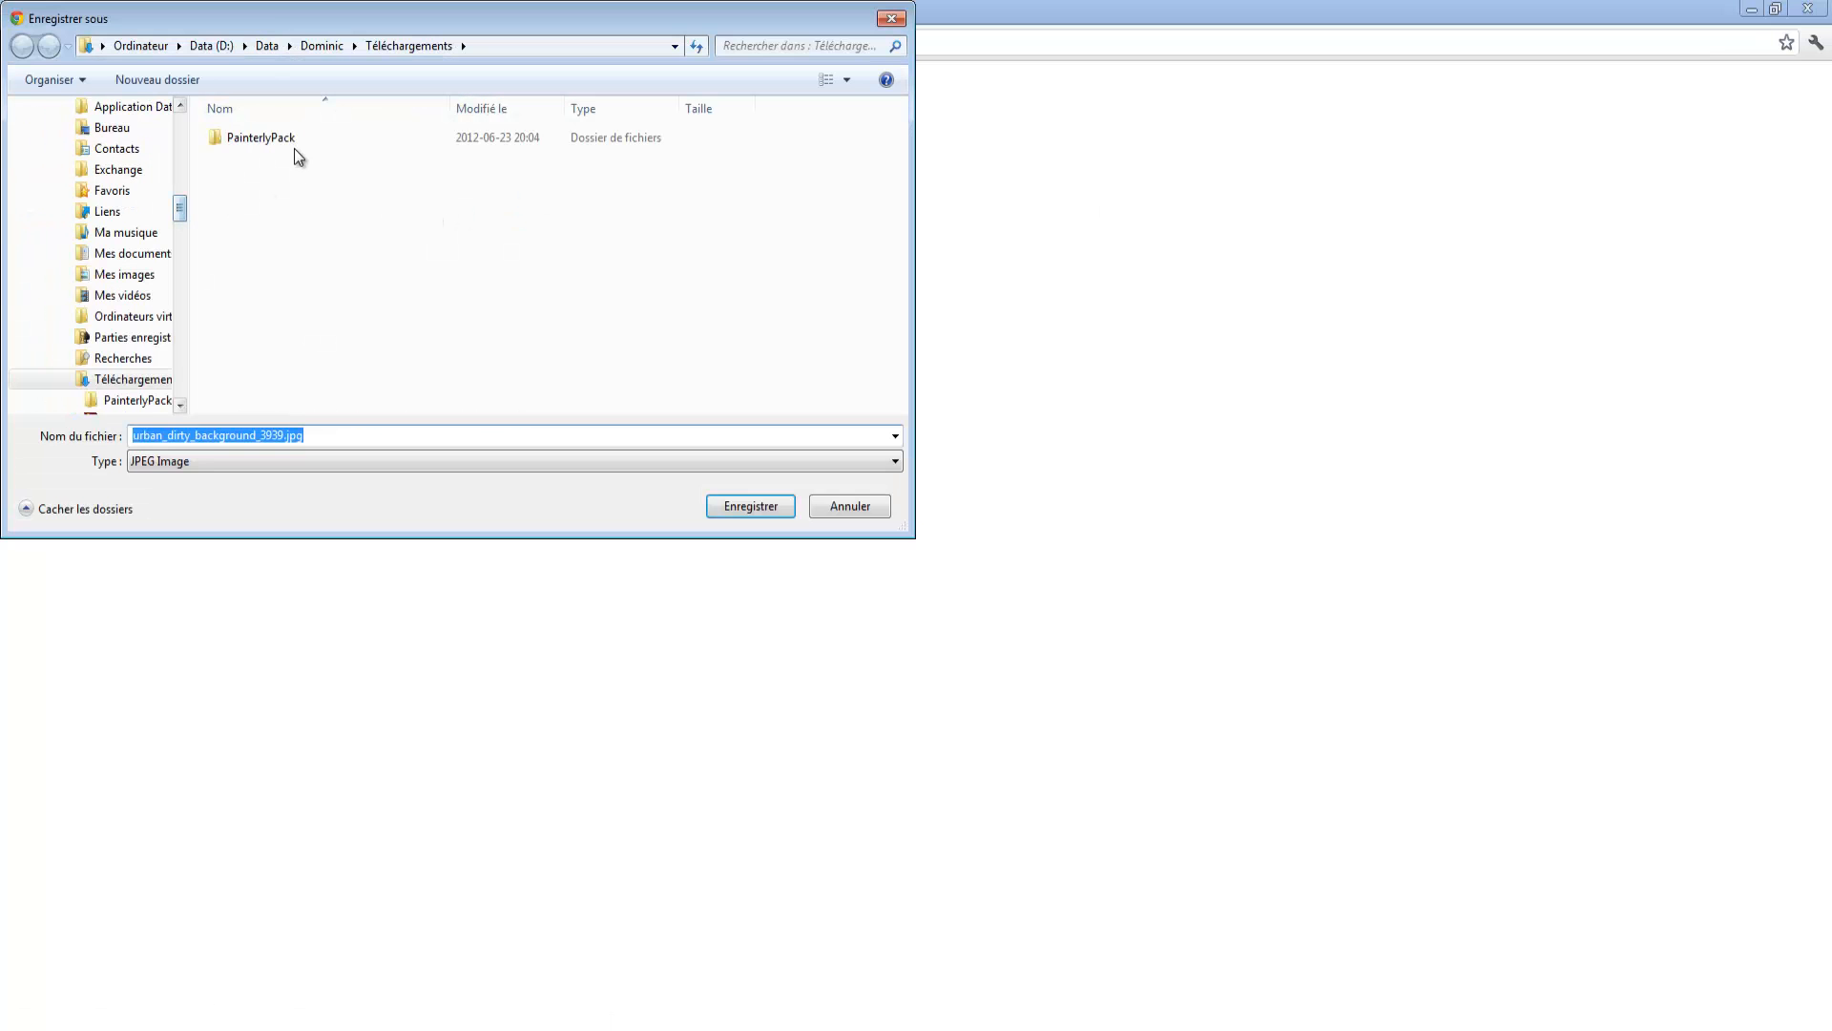
key("Return")
key("alt+Left")
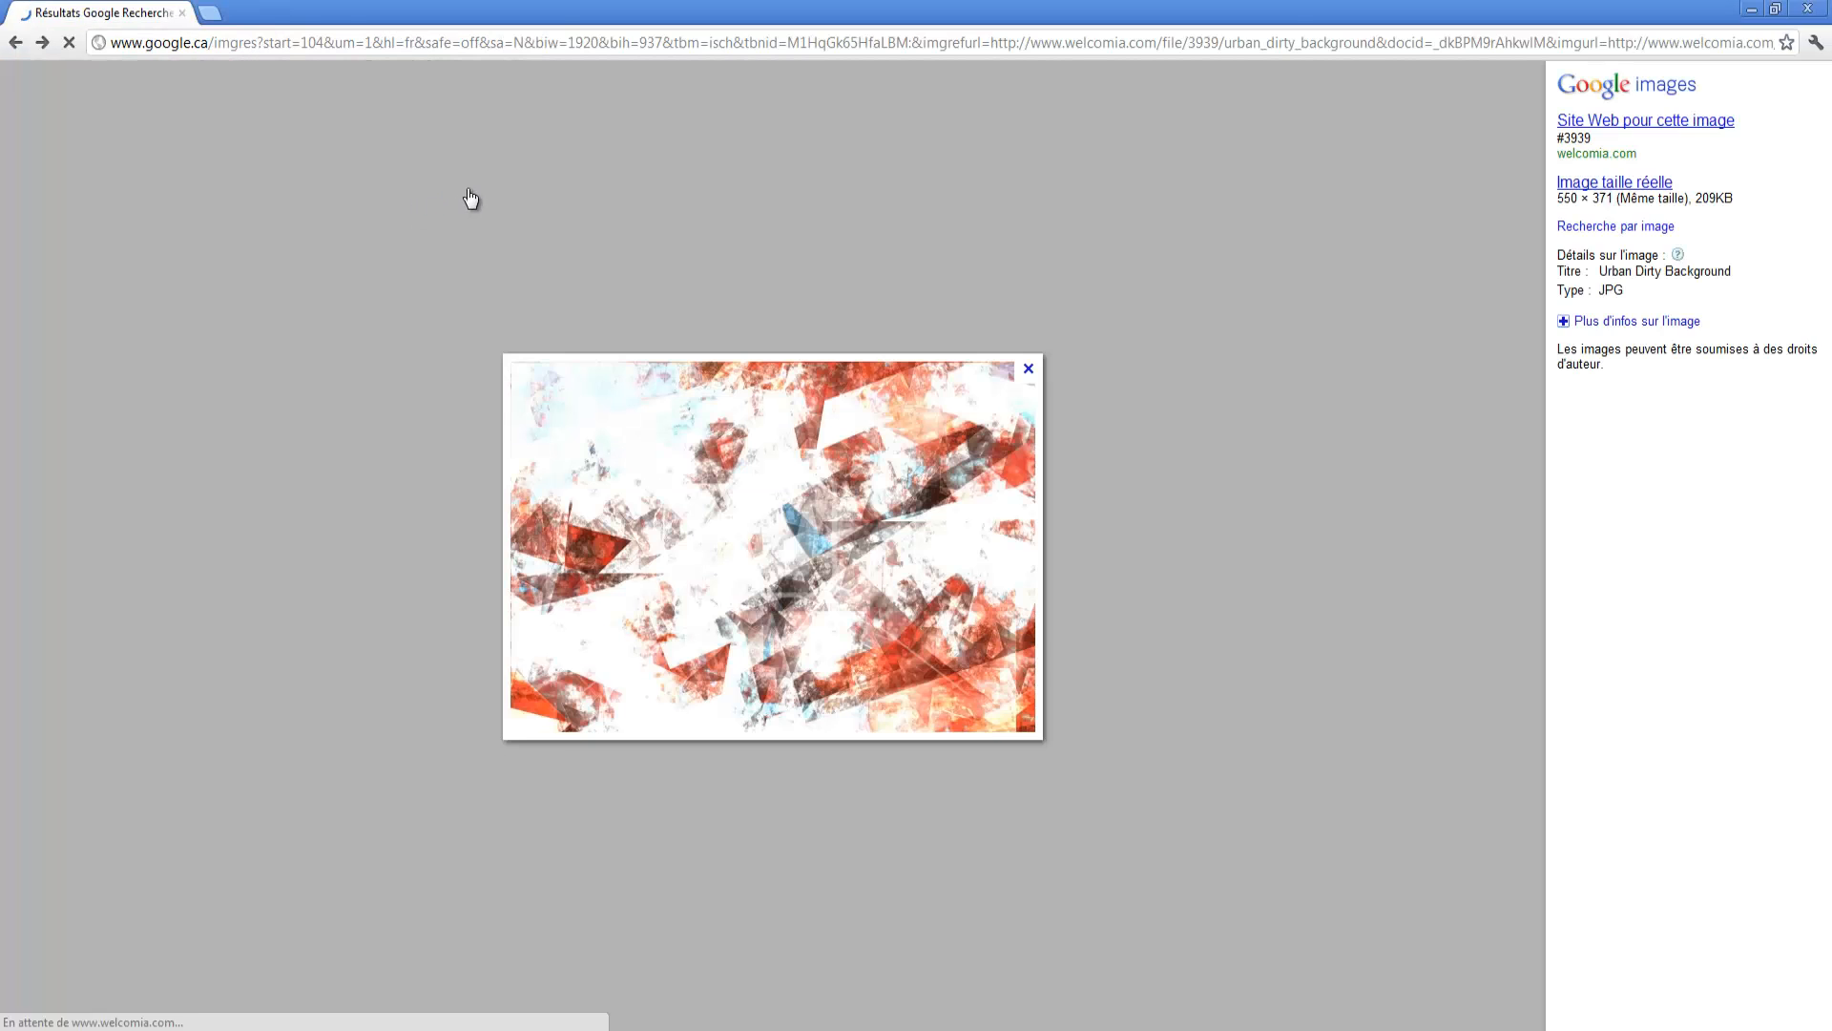
key("alt+Left")
- Extend the image search query to "urban background 1024 980"
scroll(489, 167, "up", 18)
left_click(394, 121)
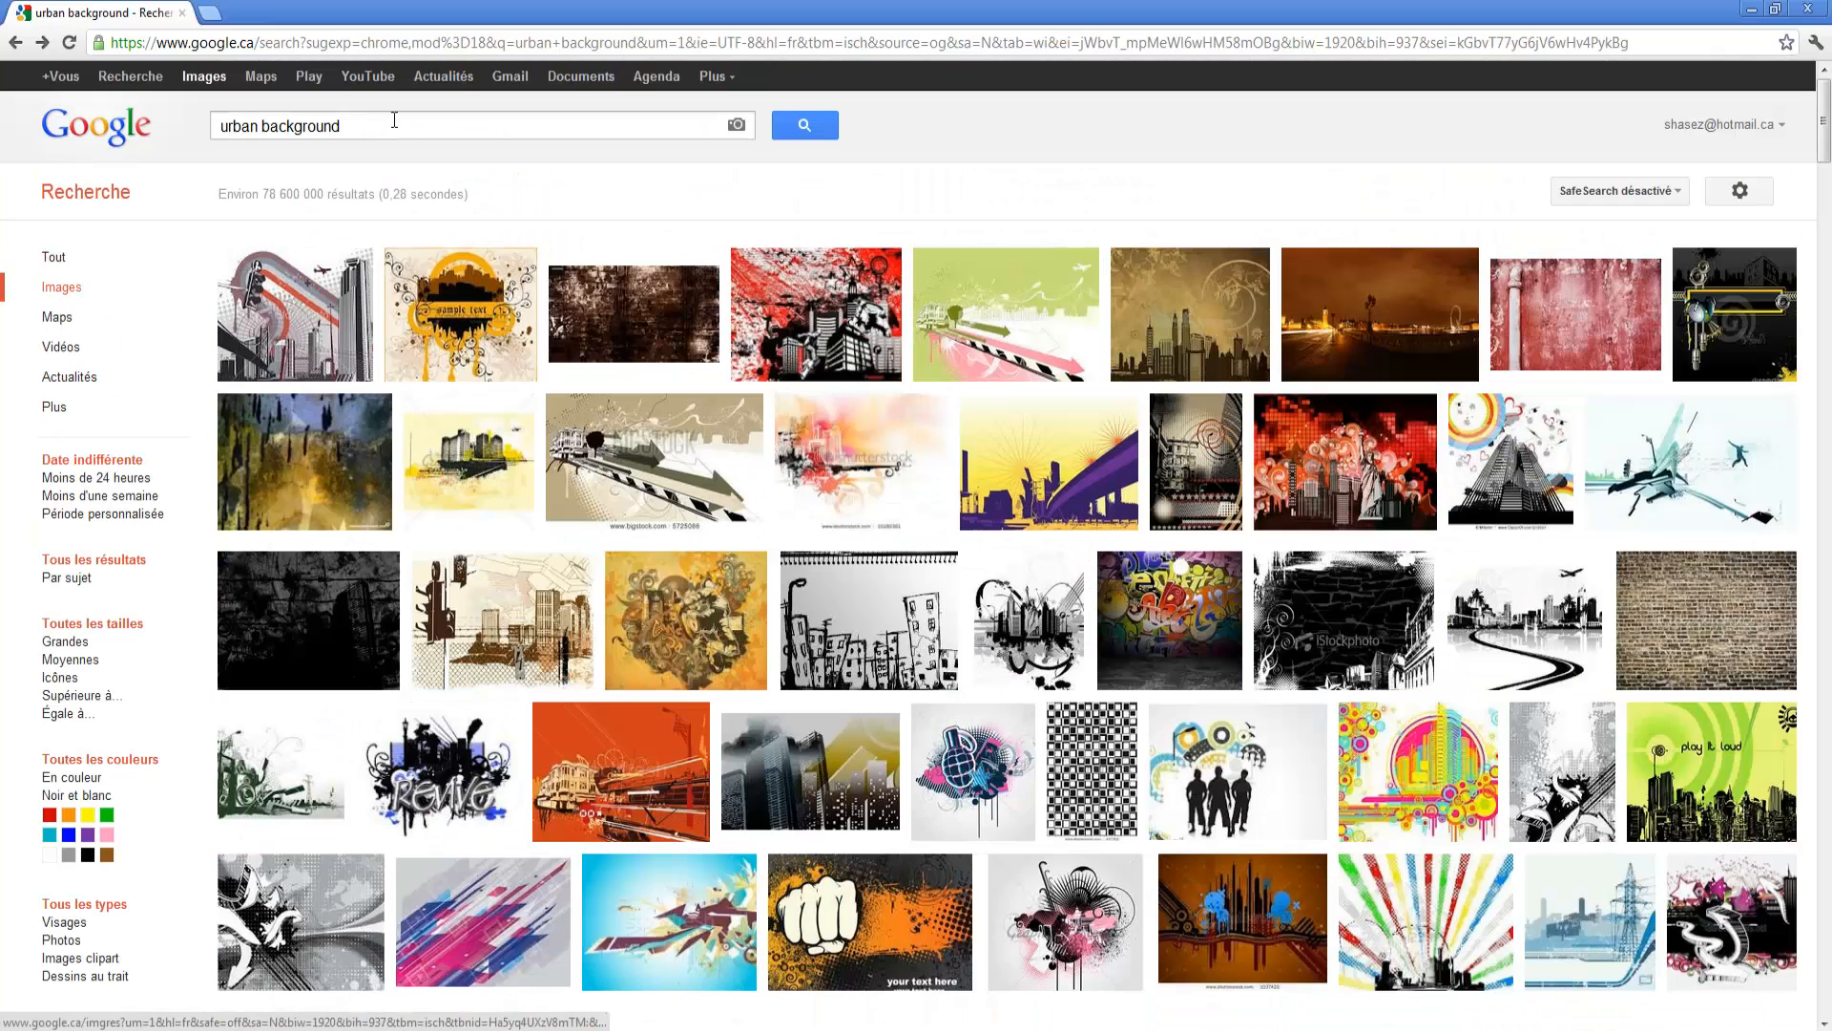
type("1024")
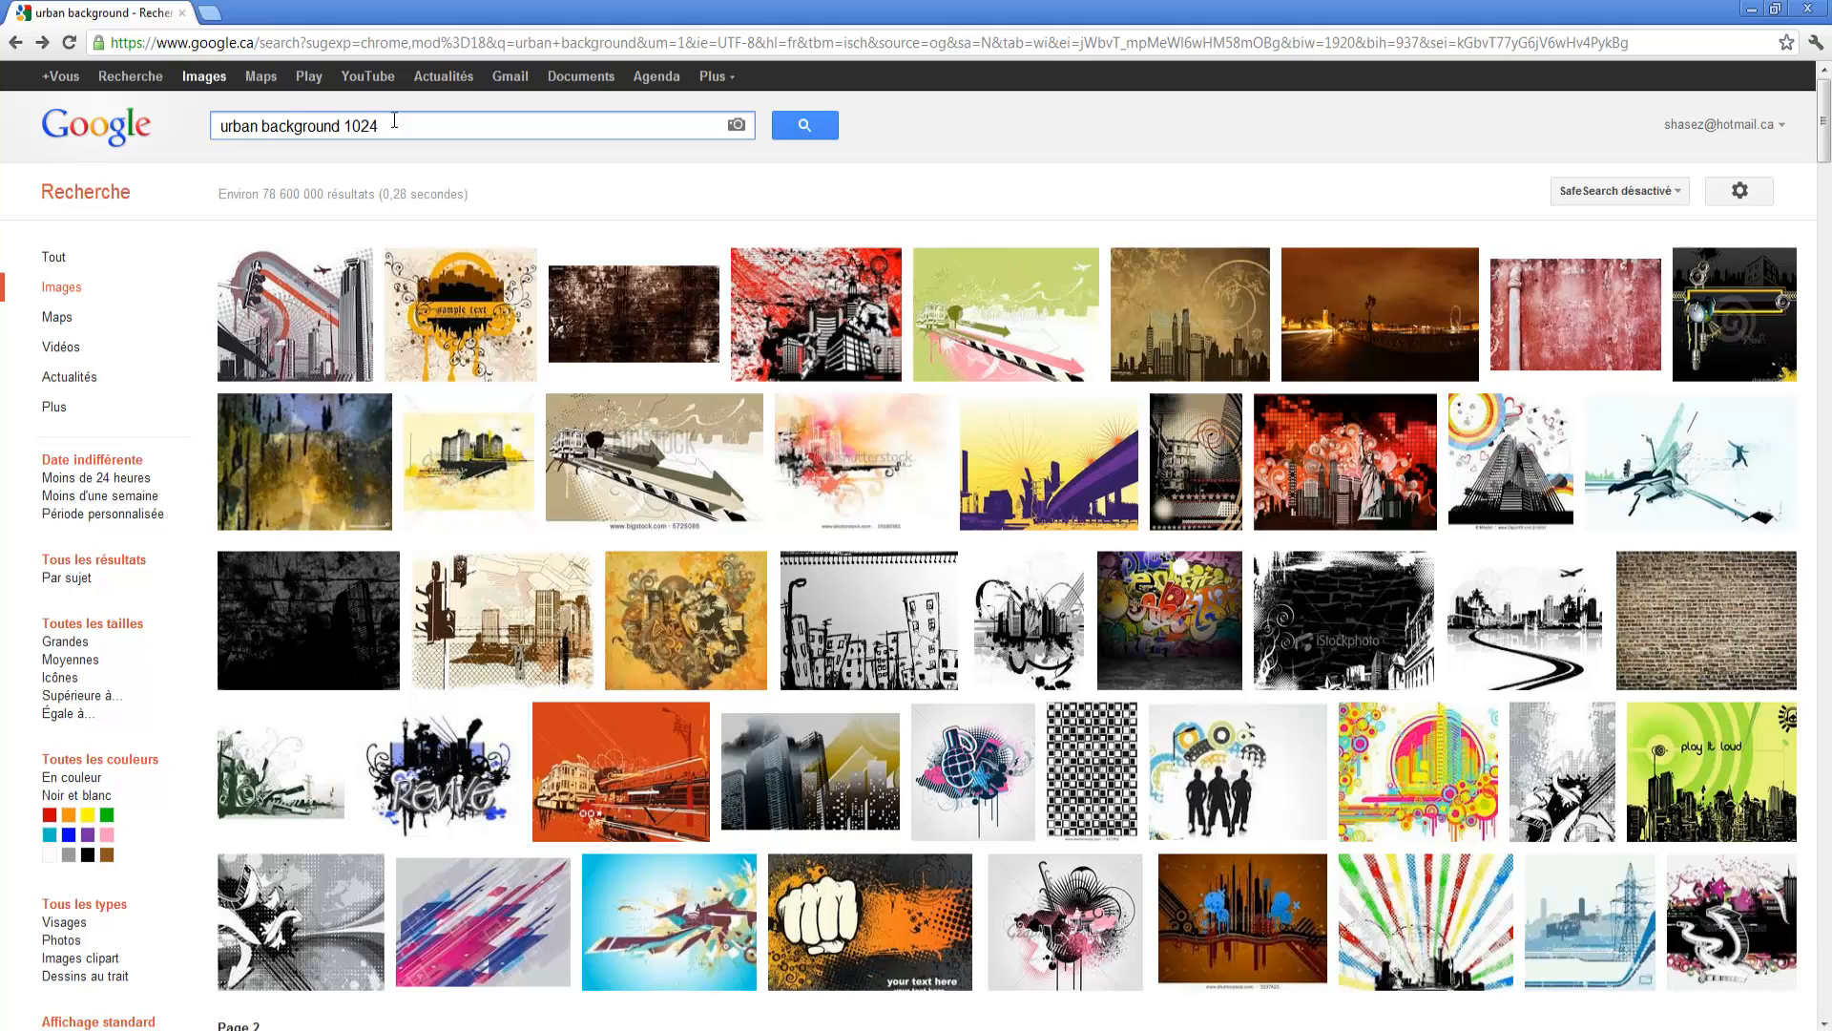
type(" 980")
key("Return")
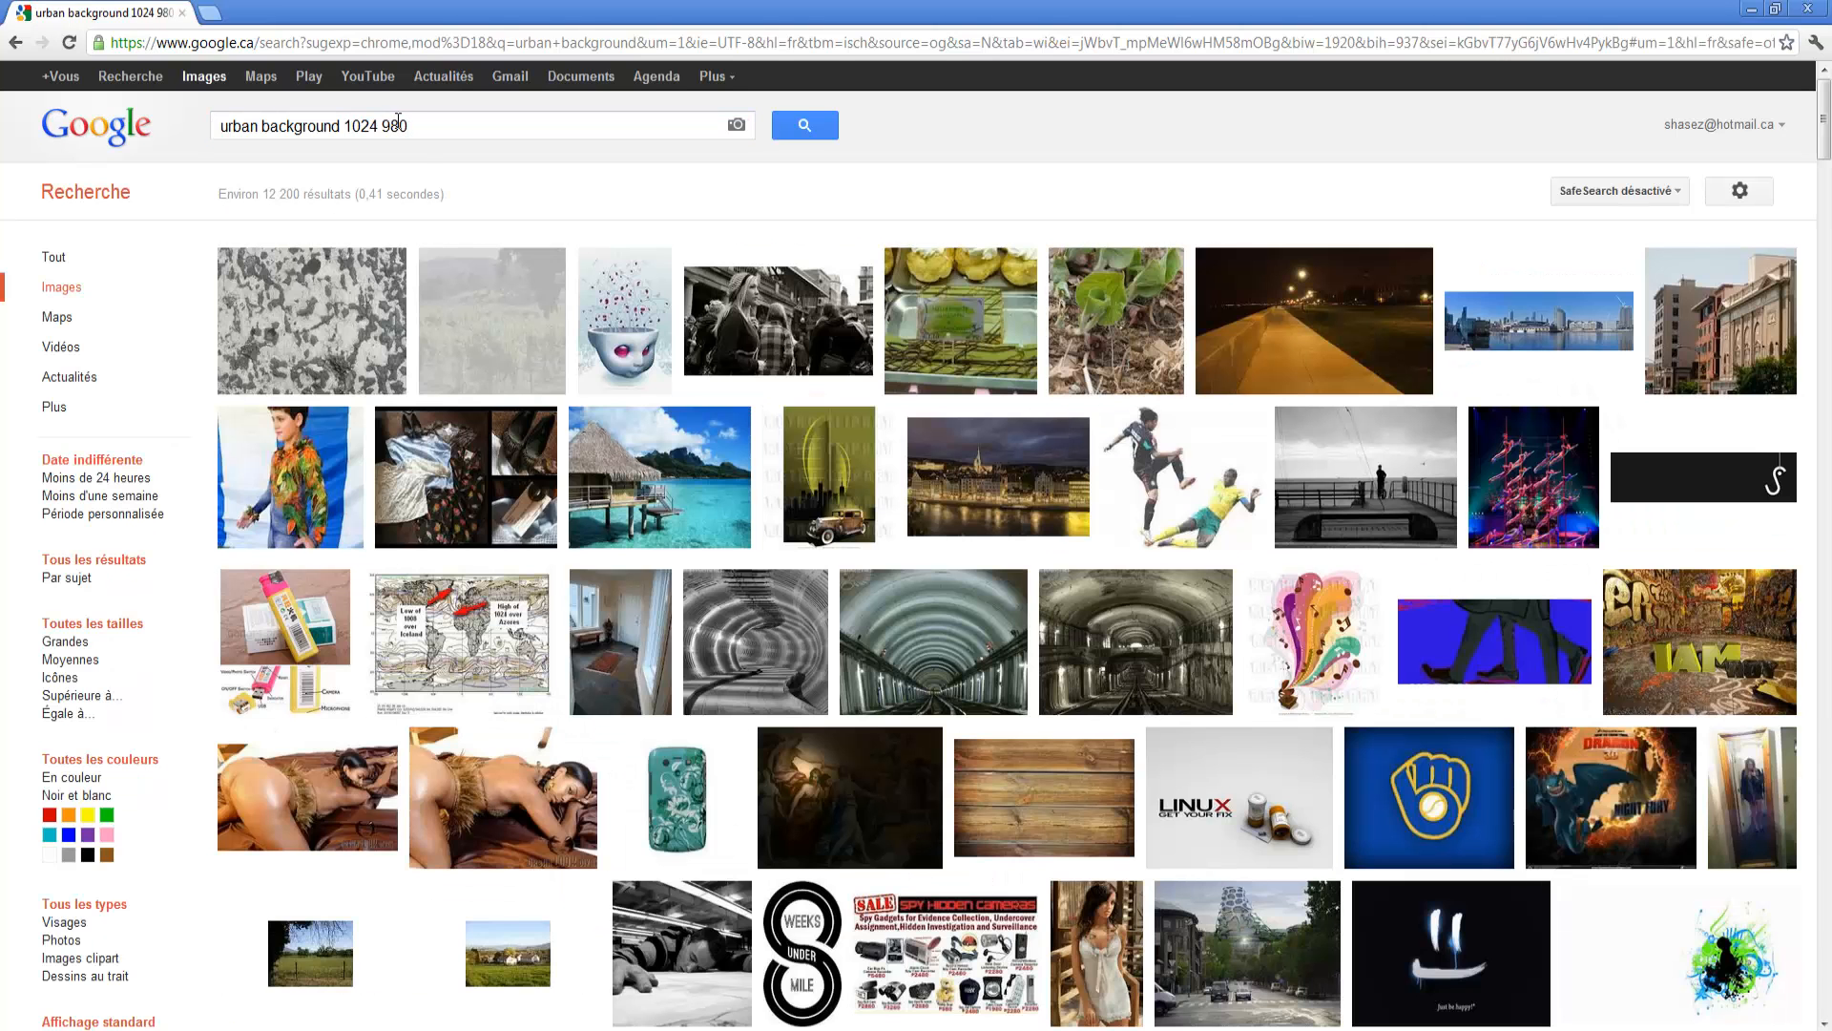
- Remove "urban" from the query so the image search runs for "background 1024 980"
mouse_move(506, 300)
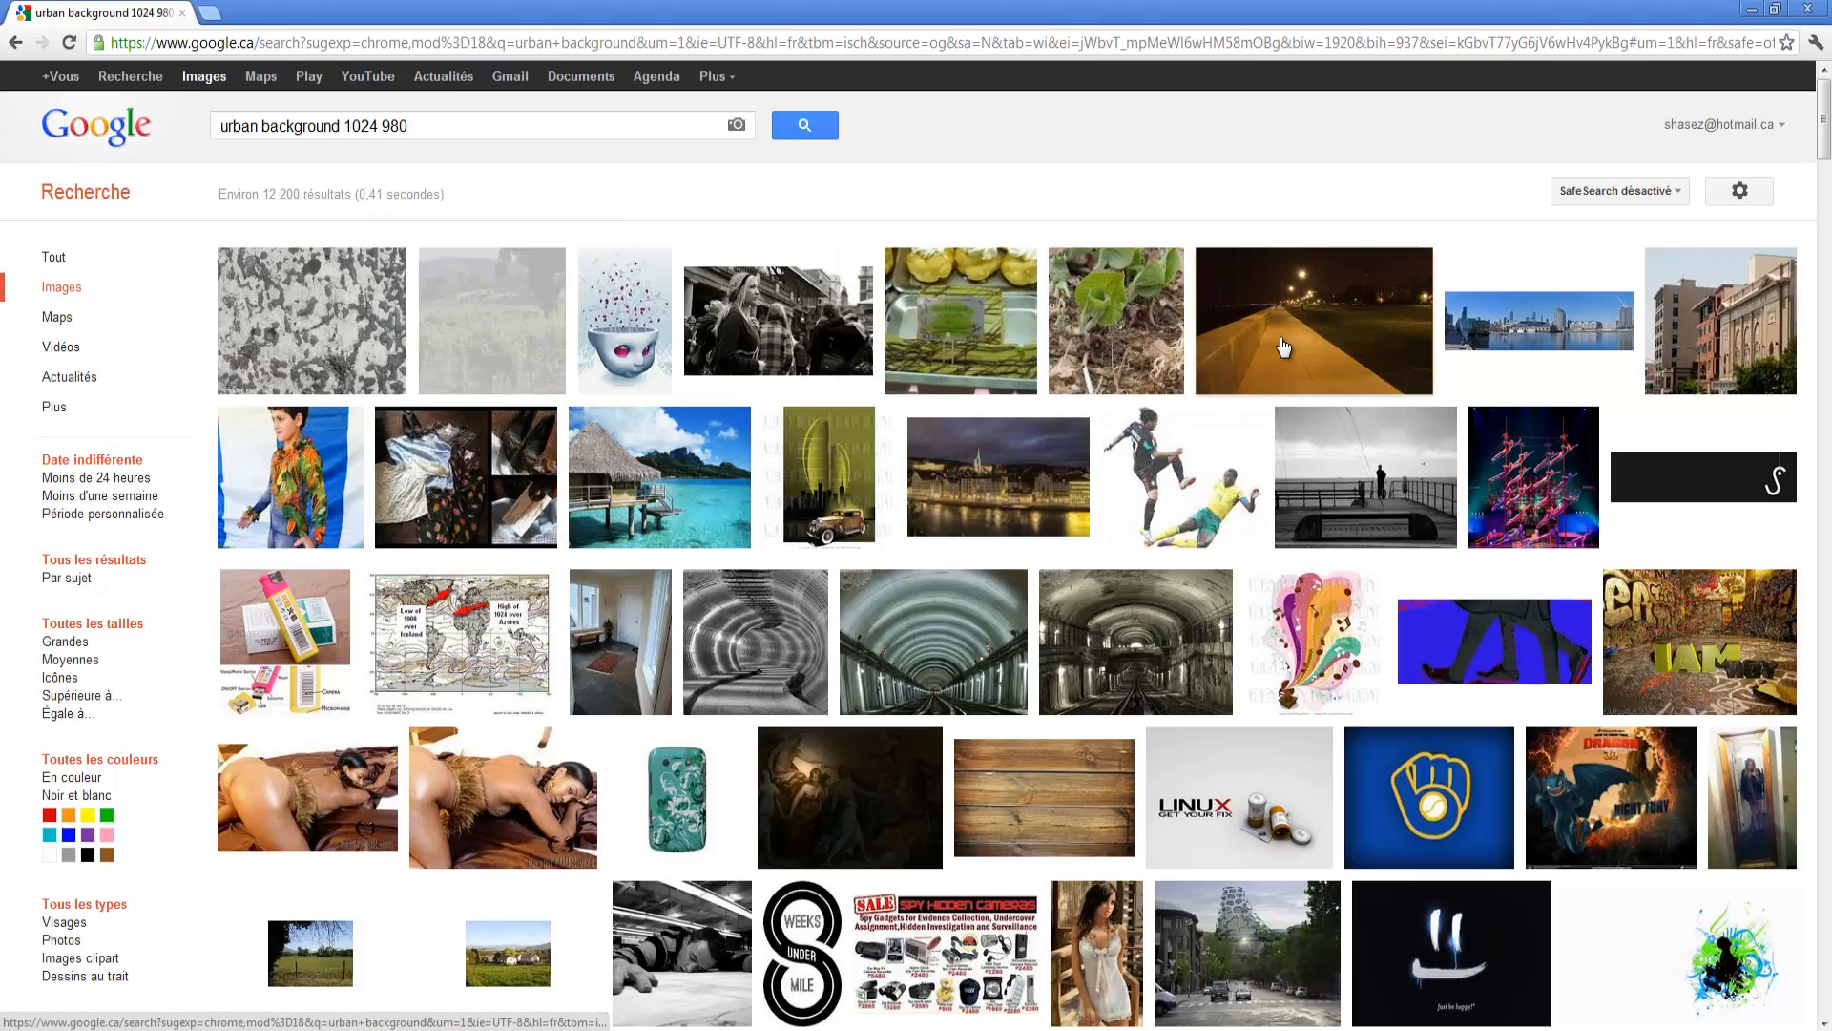
scroll(917, 486, "down", 1)
scroll(917, 486, "down", 7)
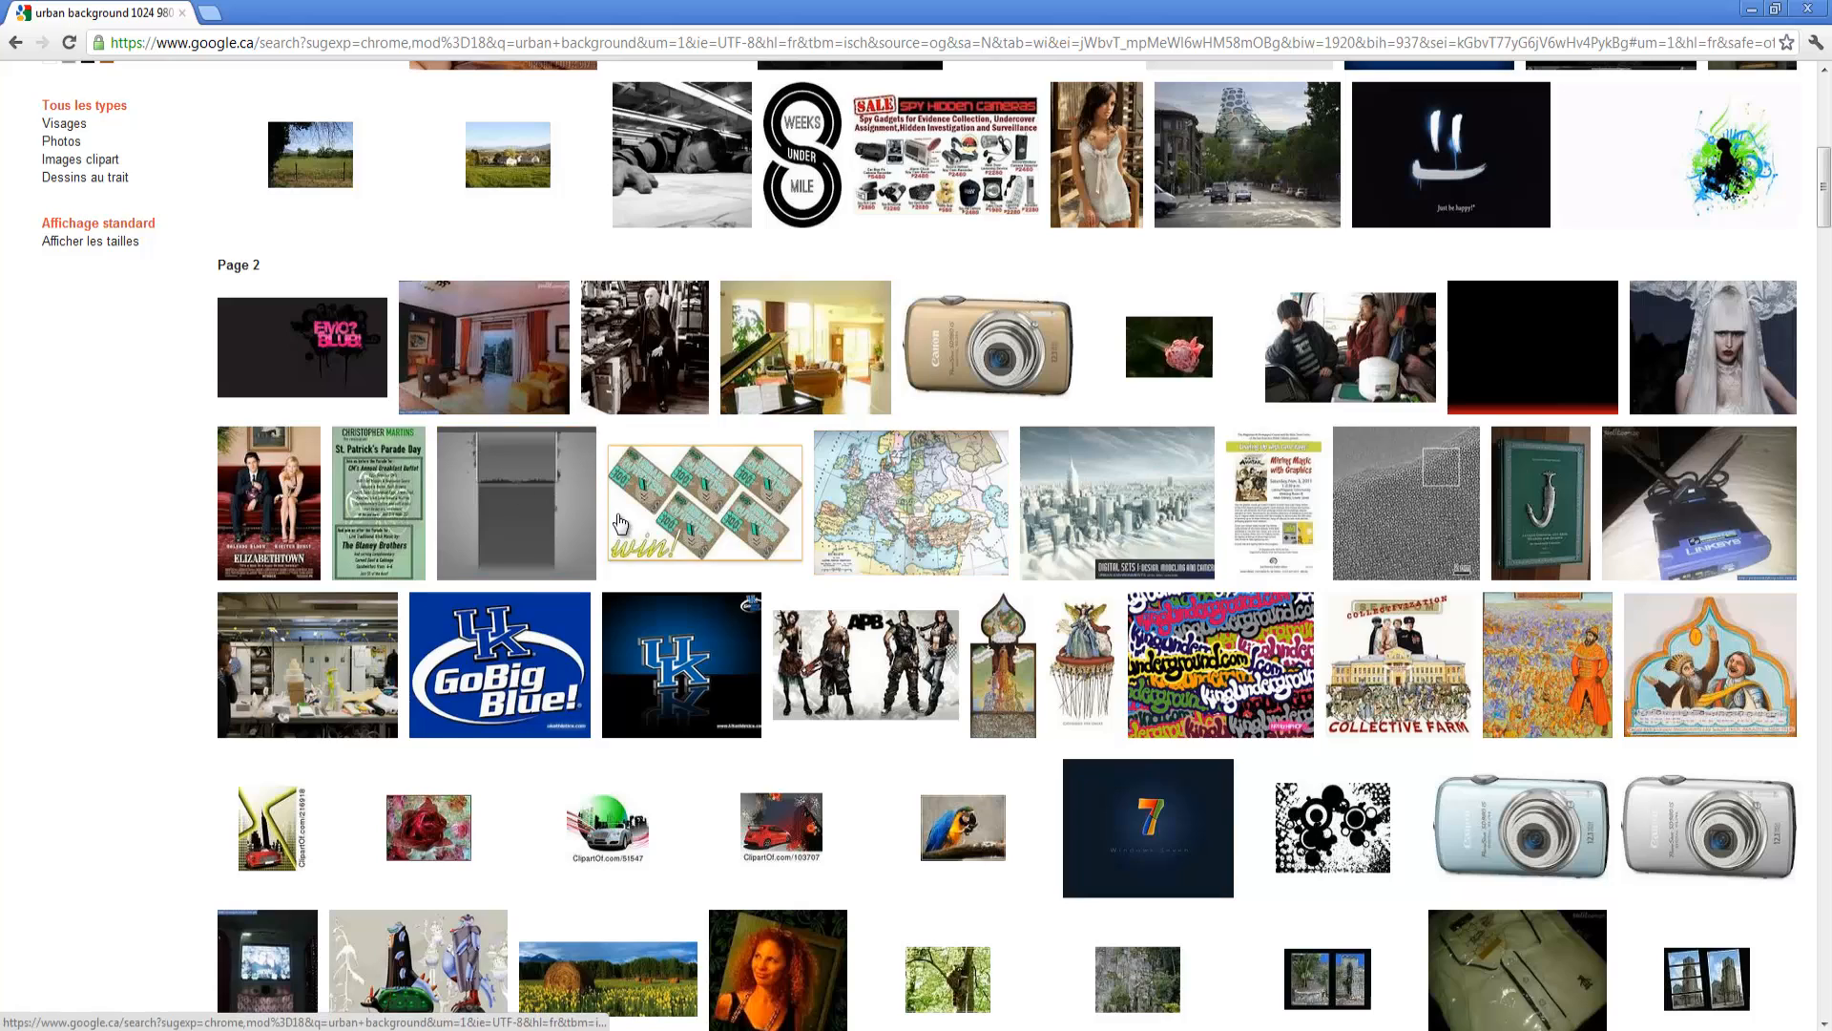
scroll(863, 579, "up", 8)
double_click(258, 125)
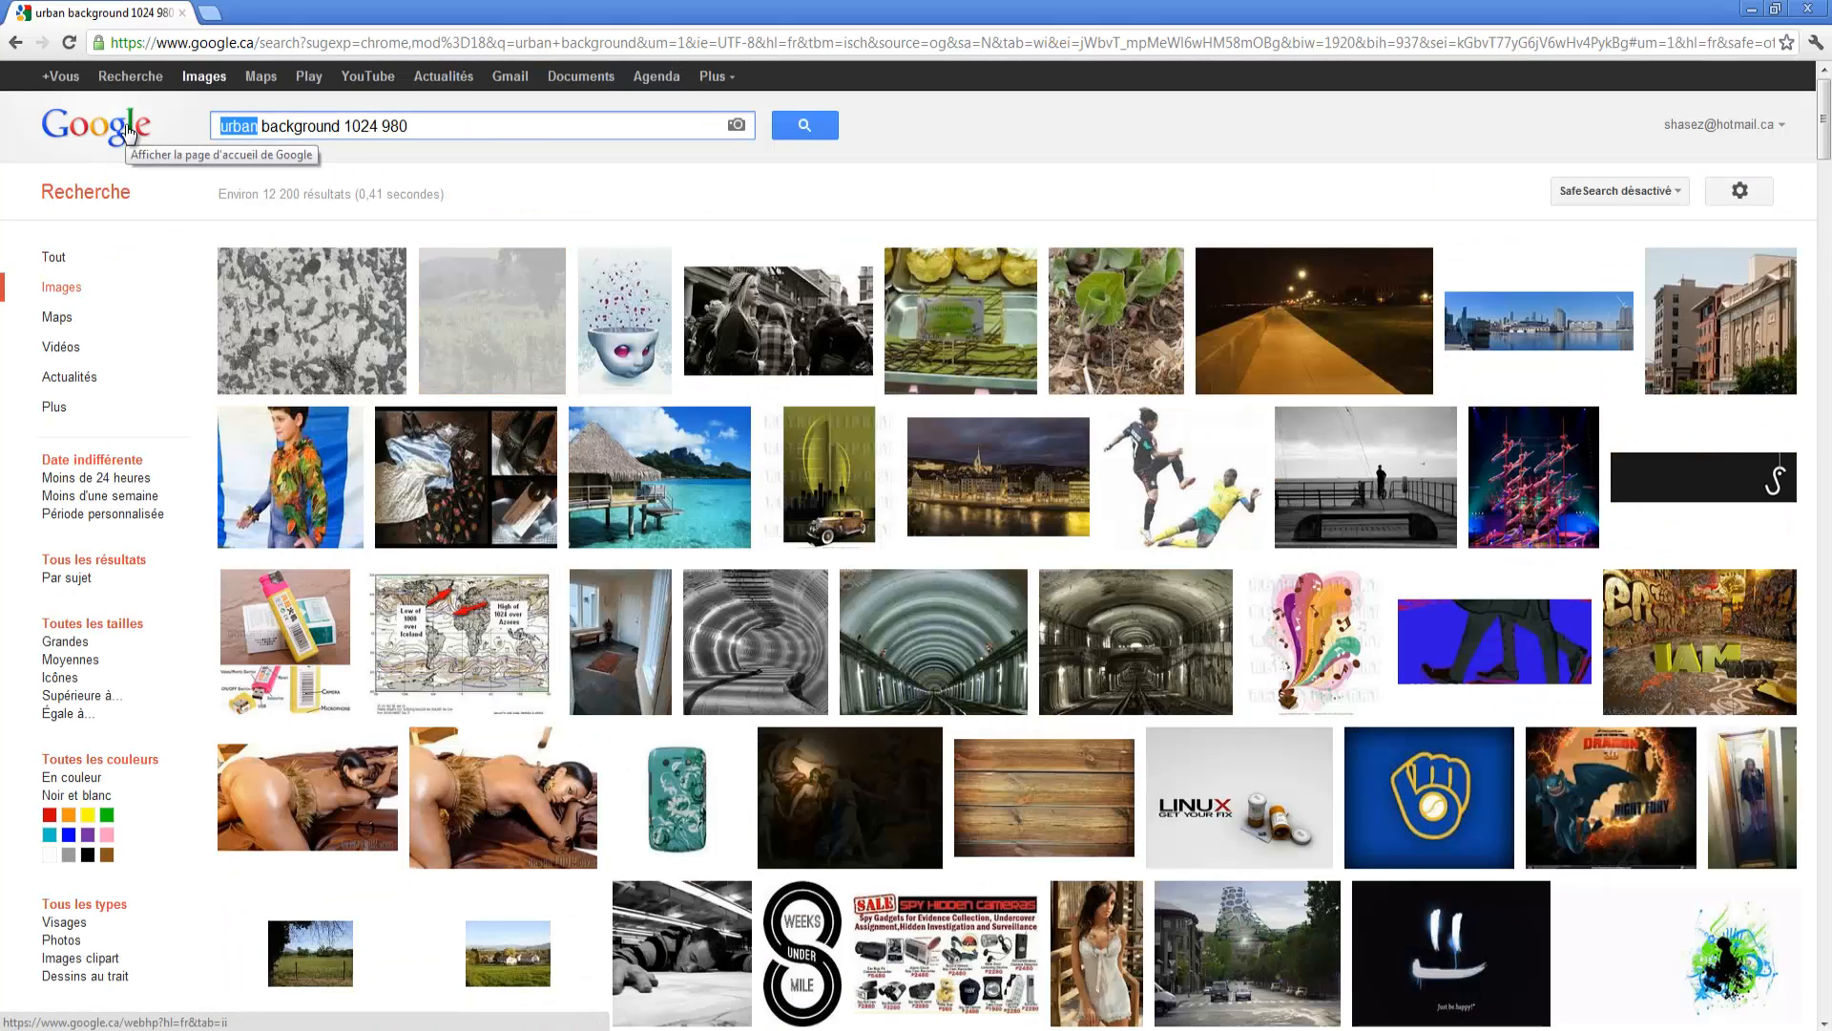
key("Delete")
key("Delete")
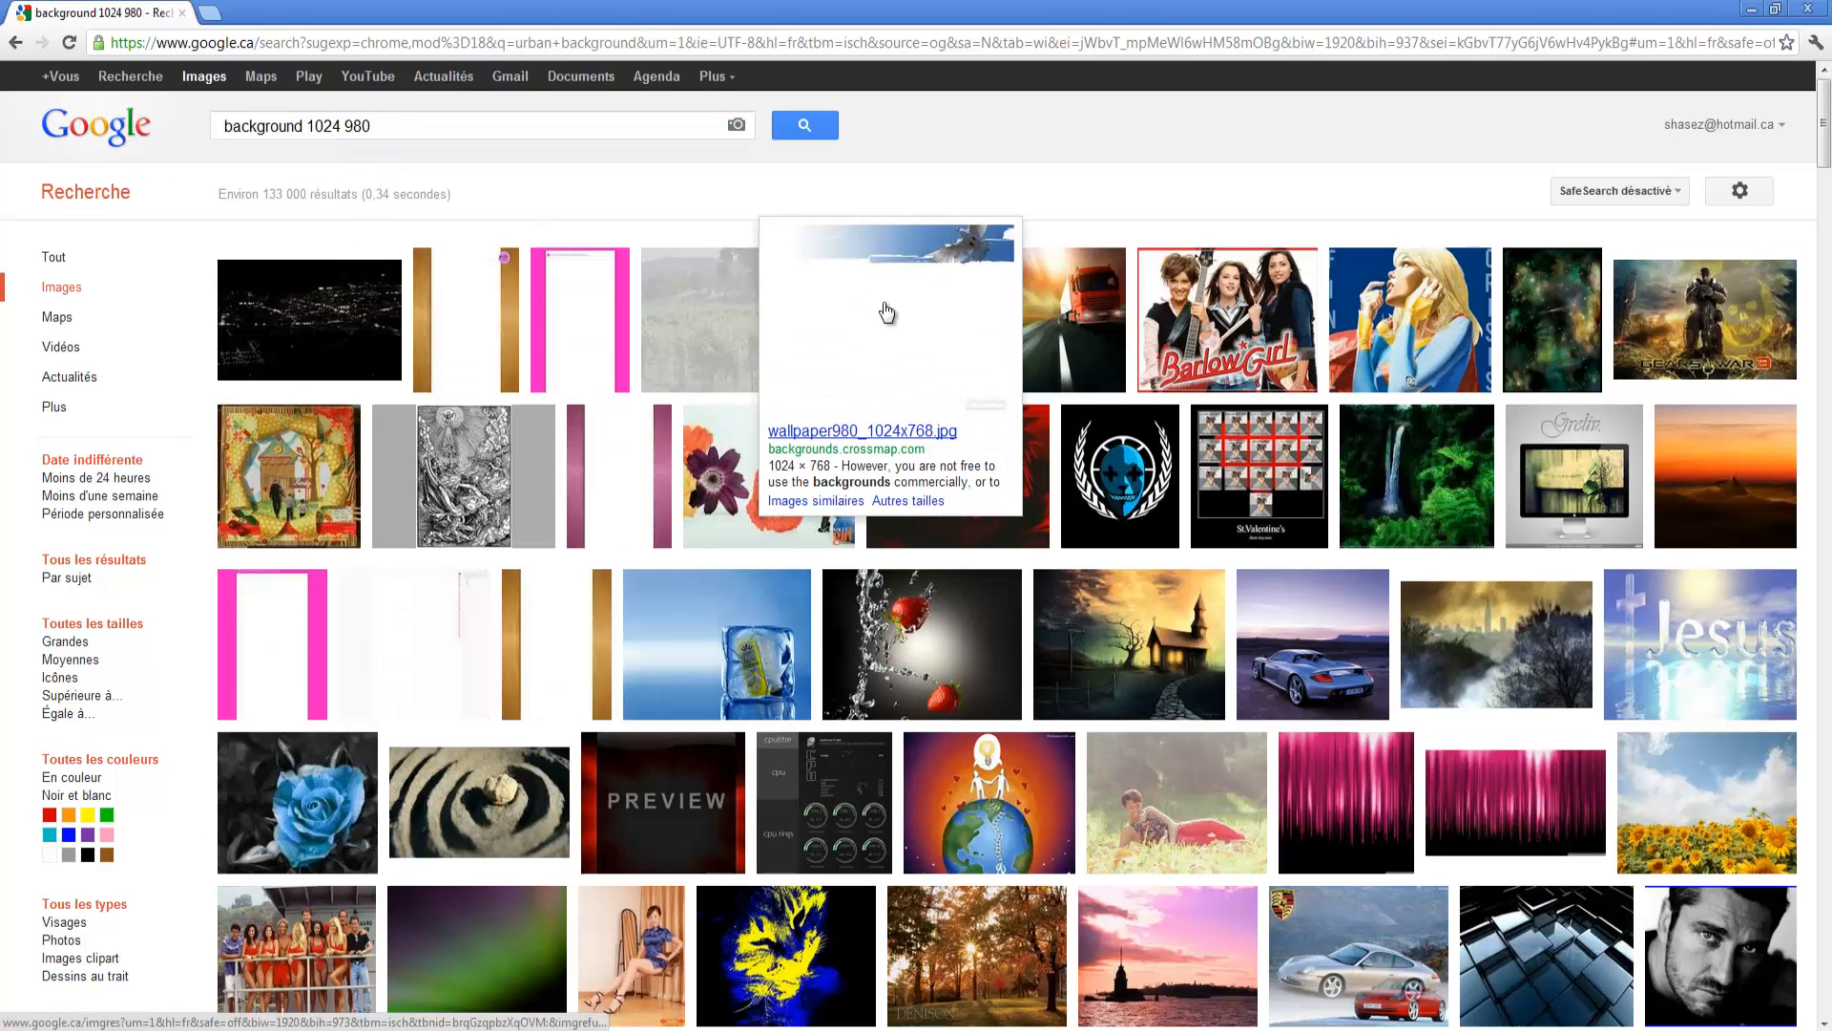
- Find an orange diagonally striped wallpaper in the image results and open its page on wallpaperswide.com
scroll(1591, 513, "down", 4)
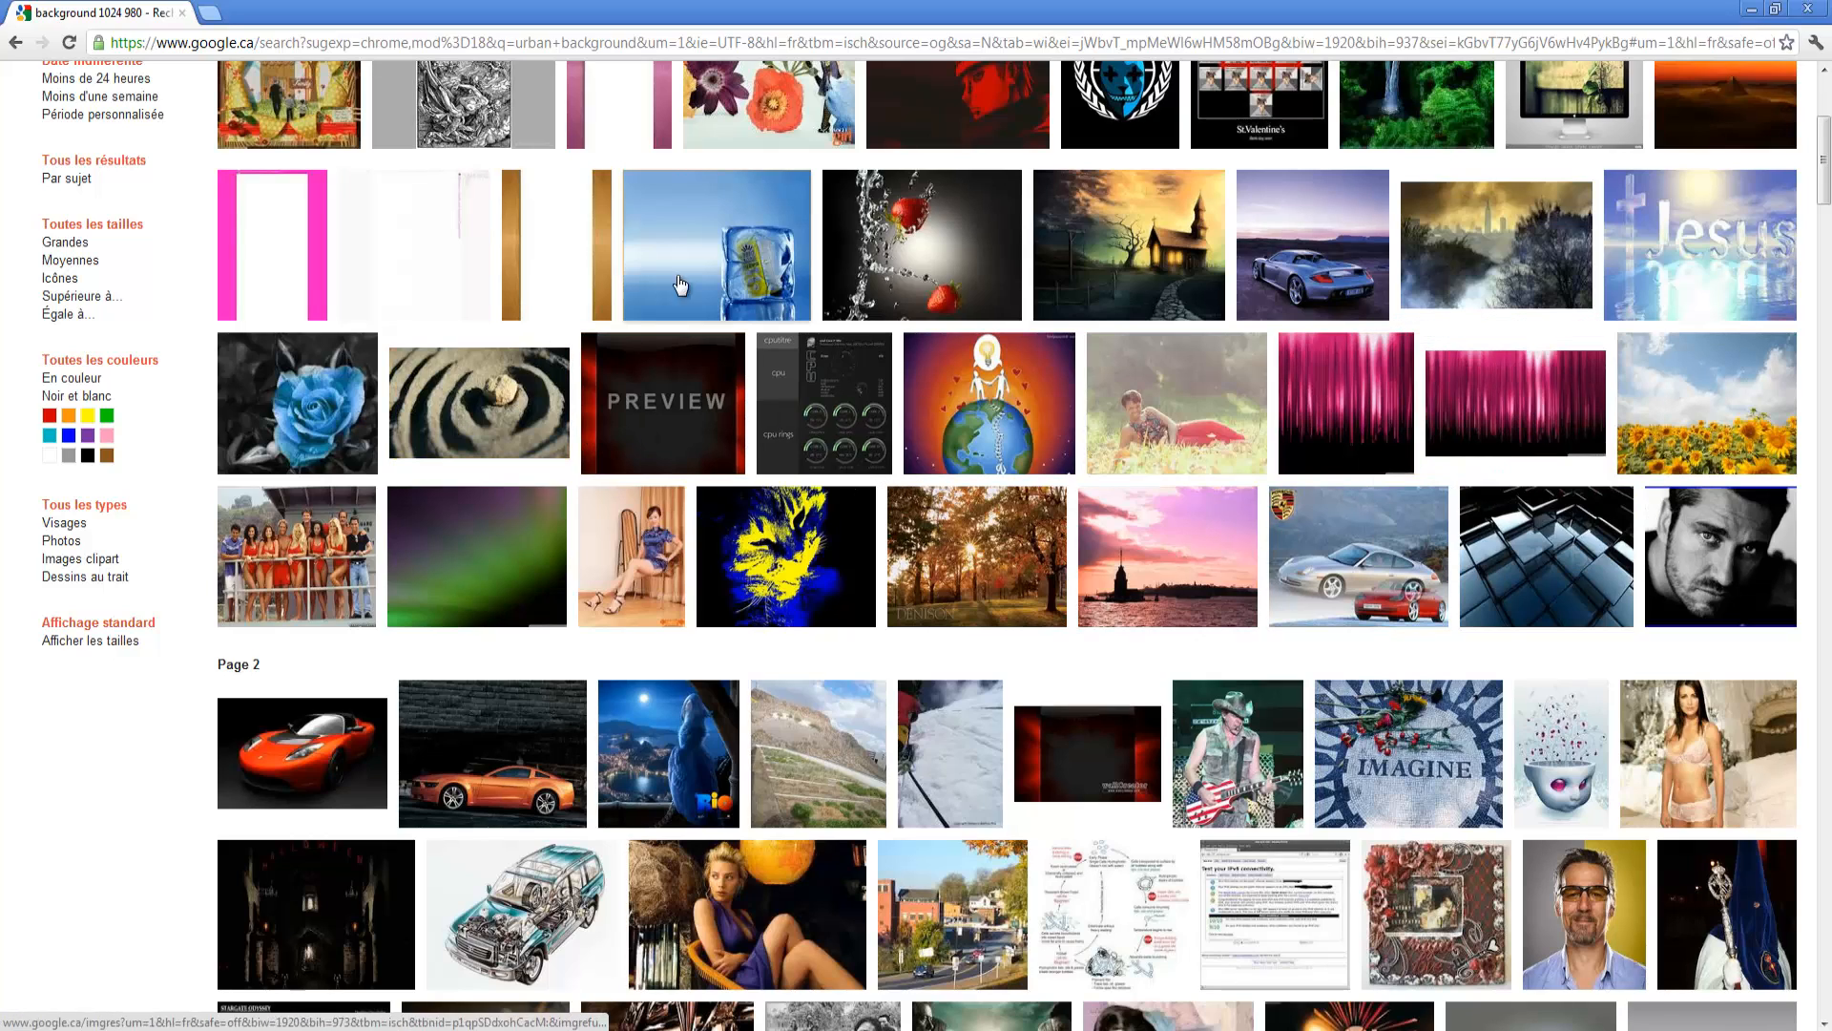
scroll(904, 444, "down", 3)
scroll(1105, 462, "down", 2)
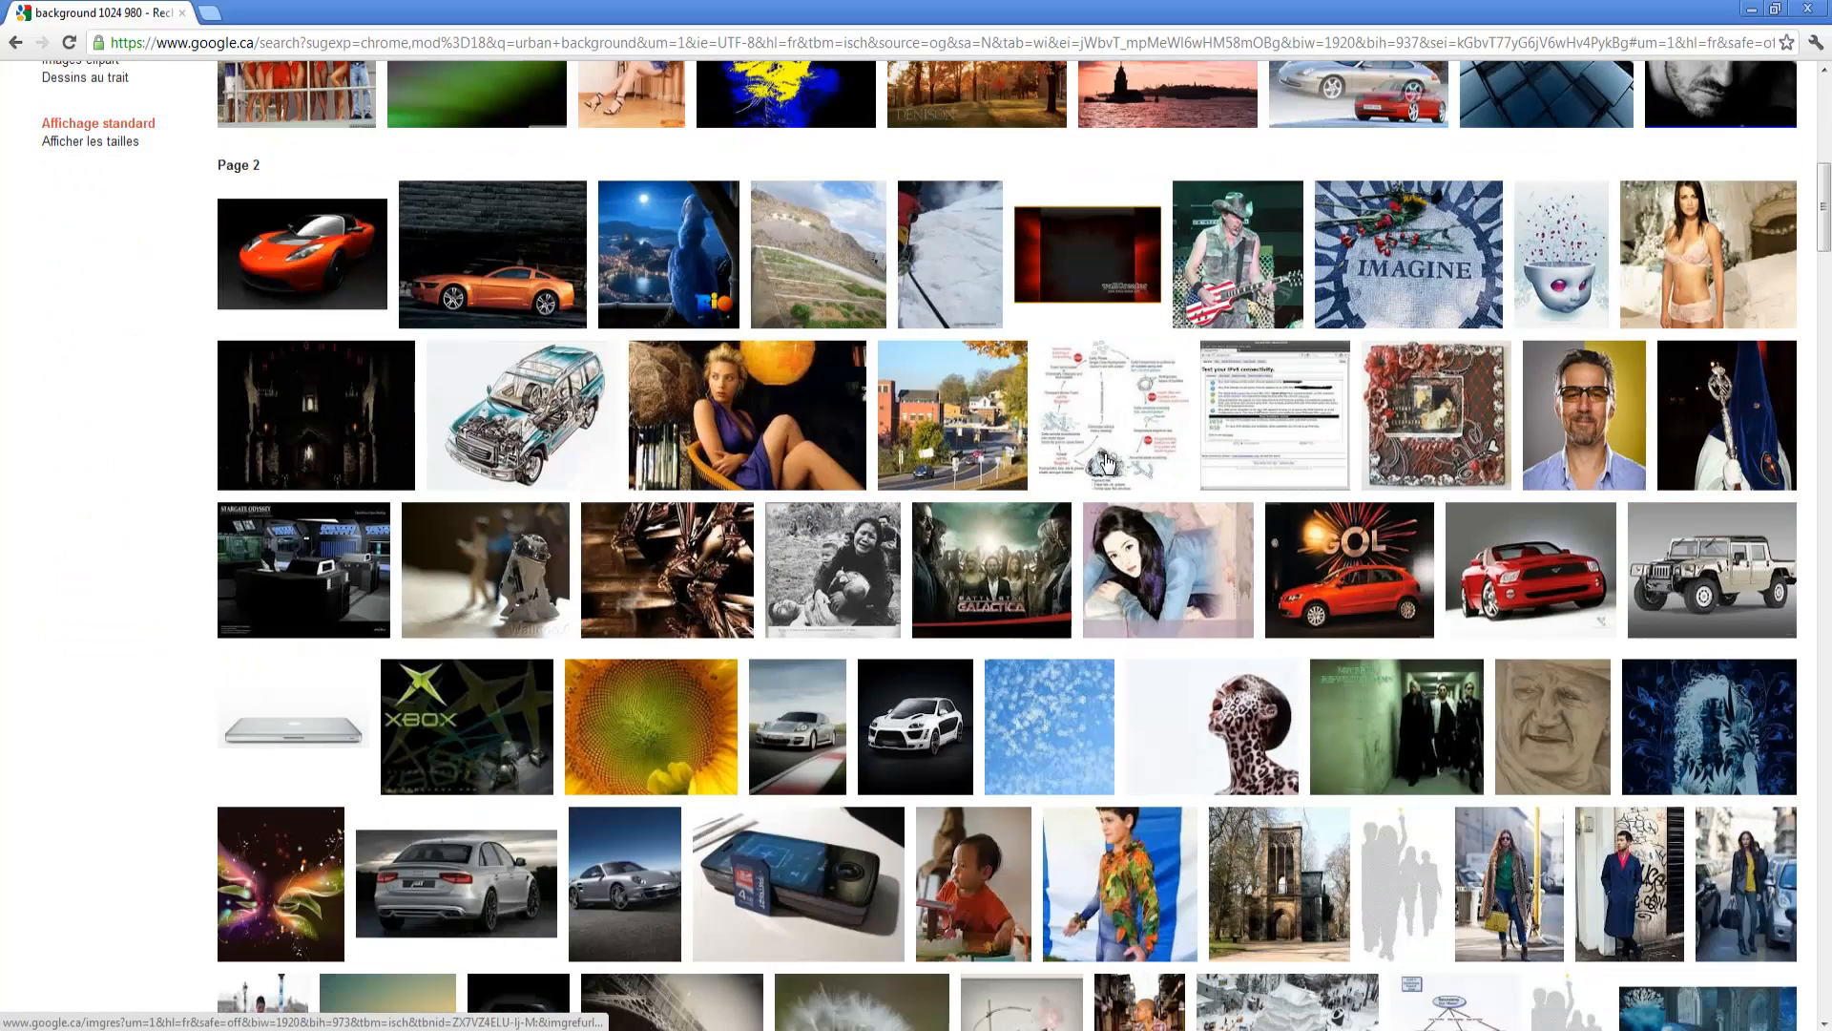
scroll(1105, 462, "down", 5)
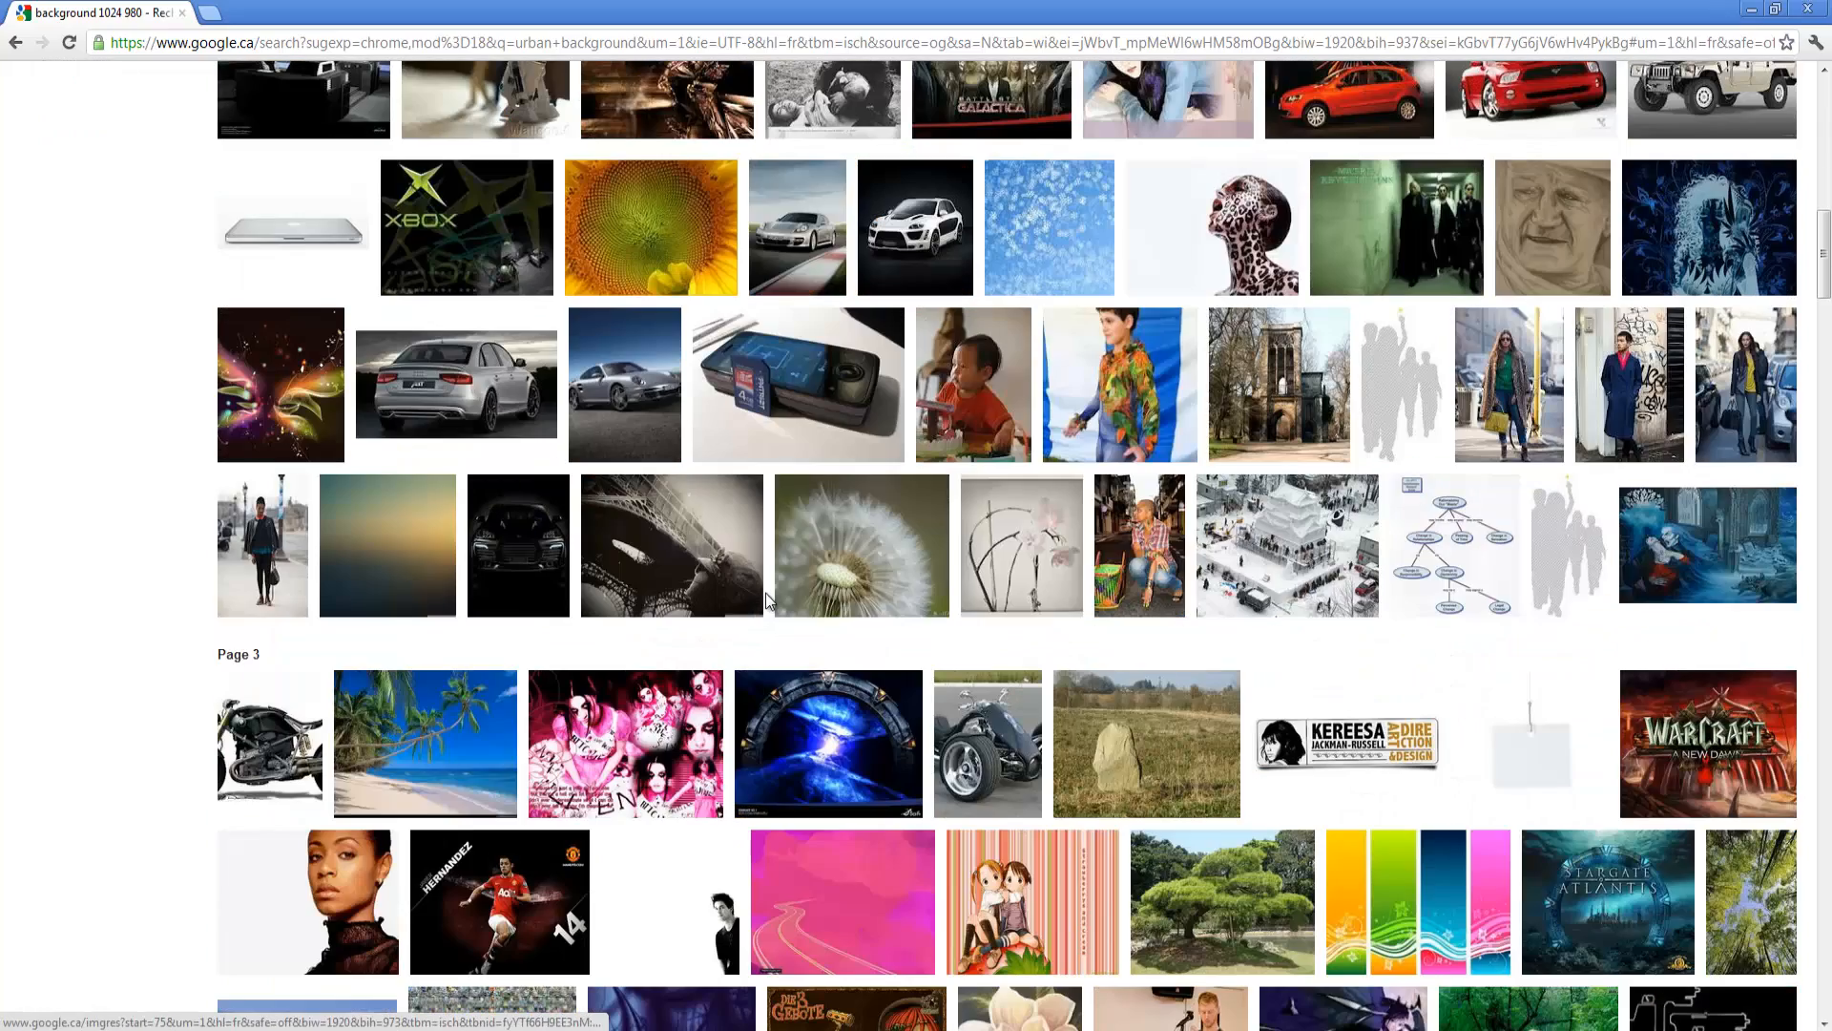
scroll(801, 611, "up", 15)
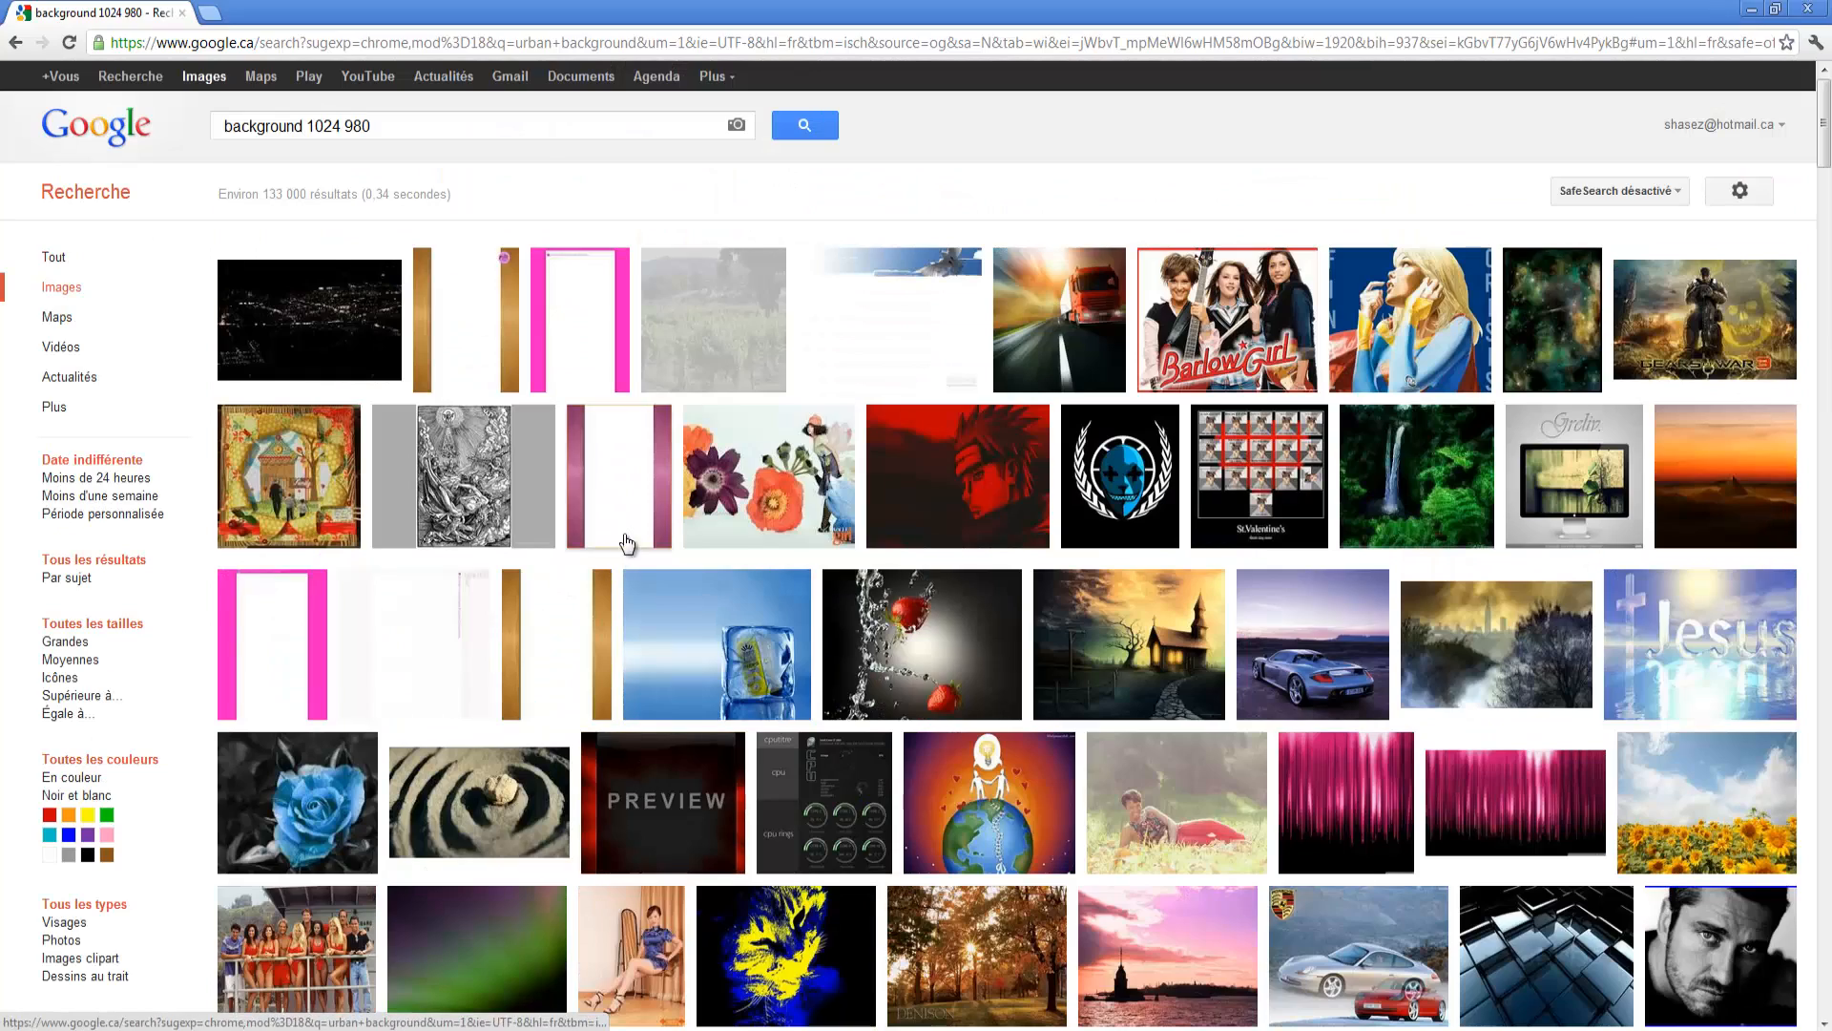
scroll(503, 643, "down", 14)
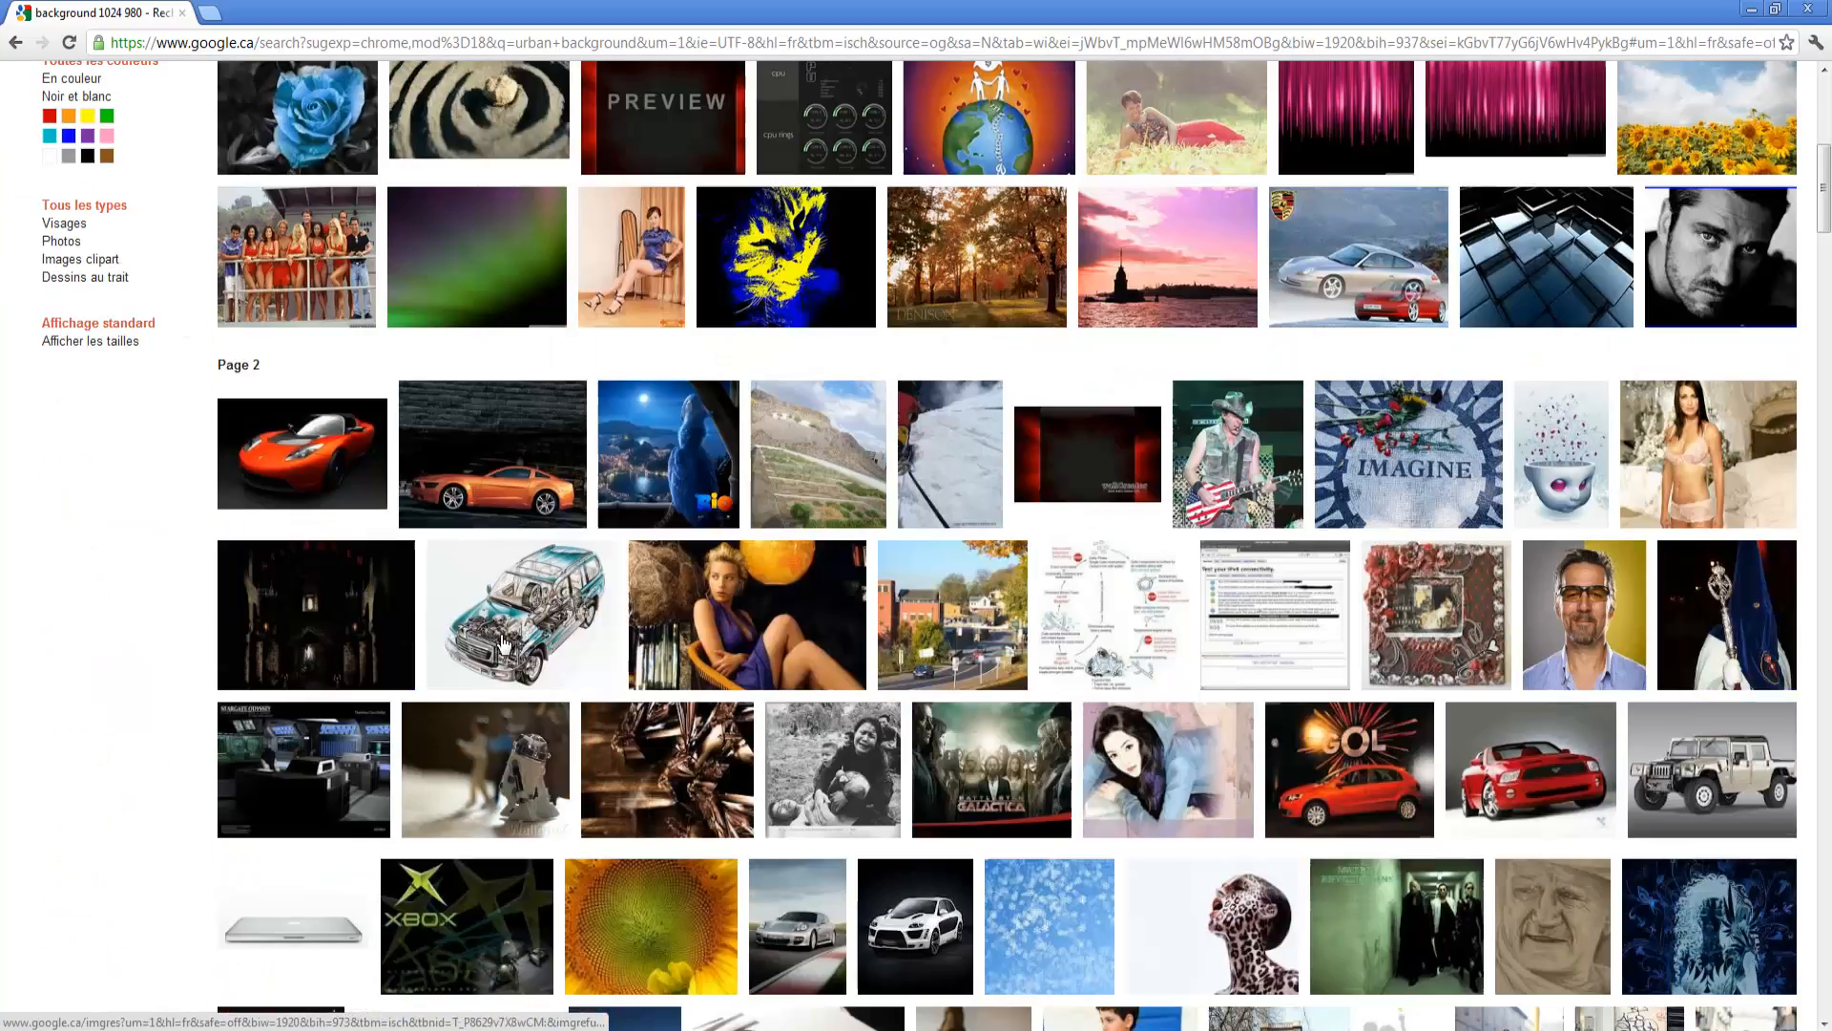
scroll(503, 642, "down", 7)
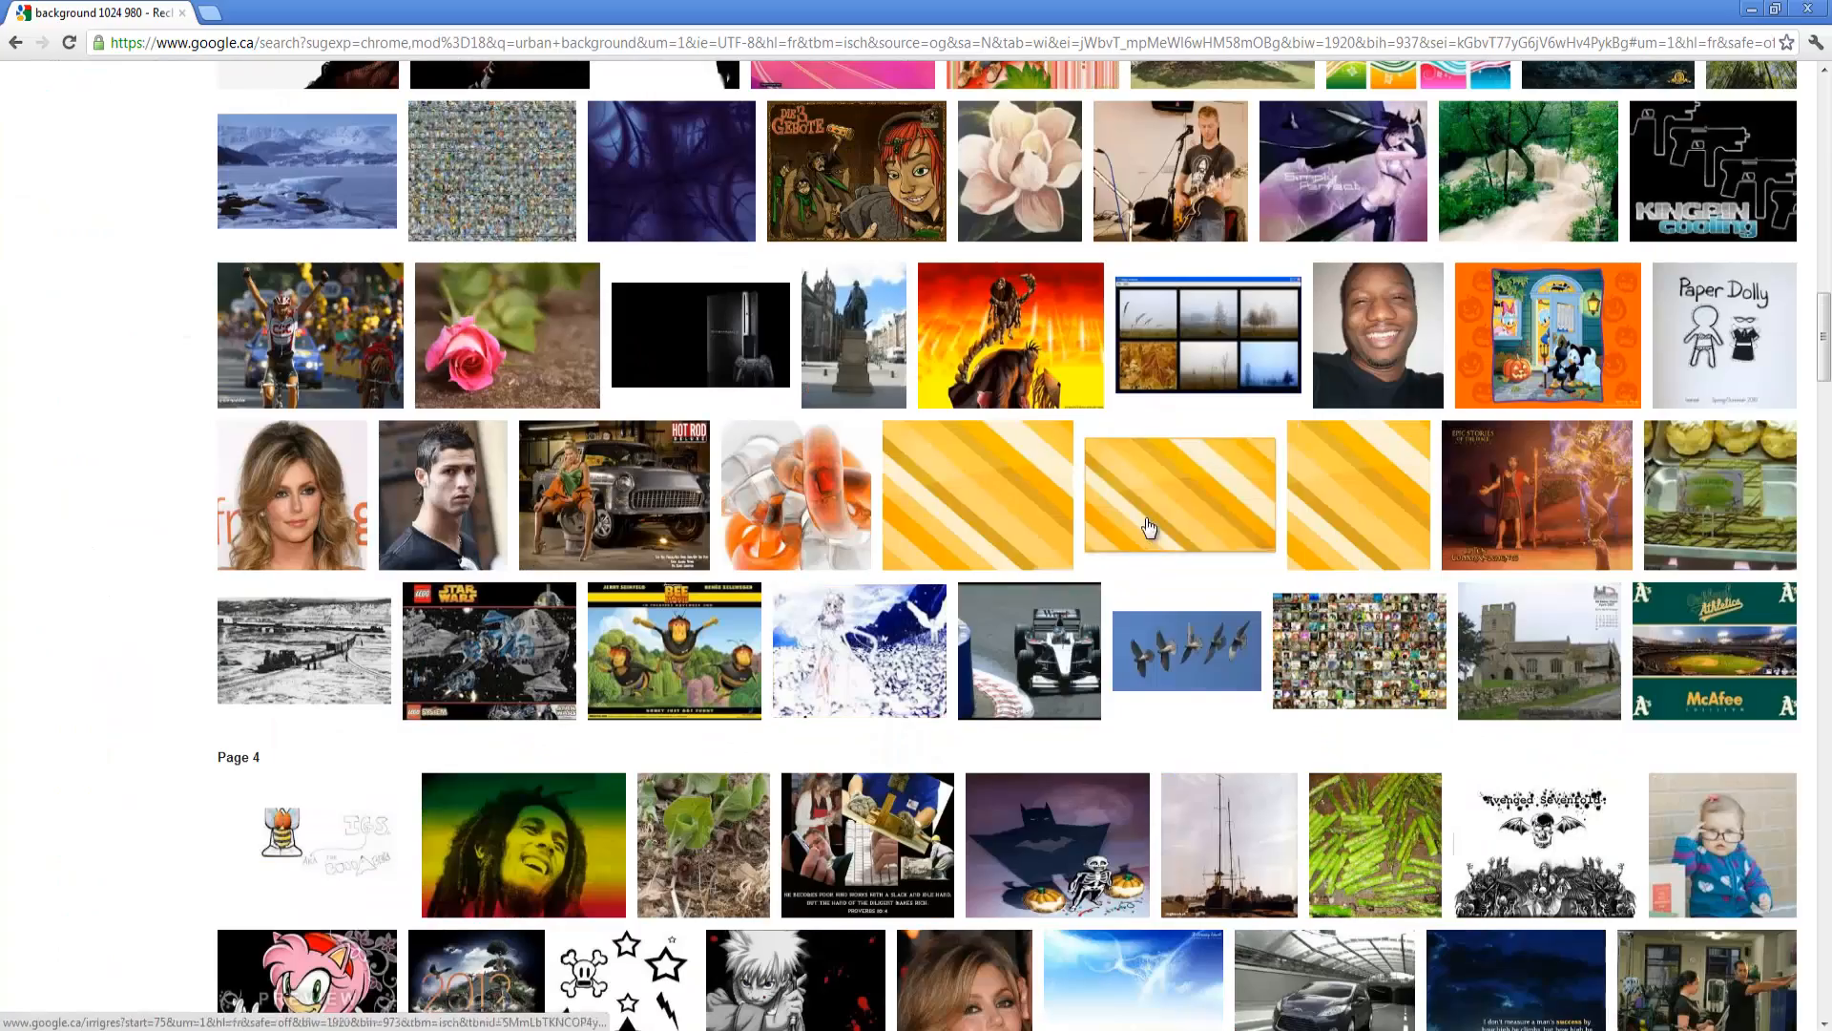
left_click(989, 516)
left_click(991, 520)
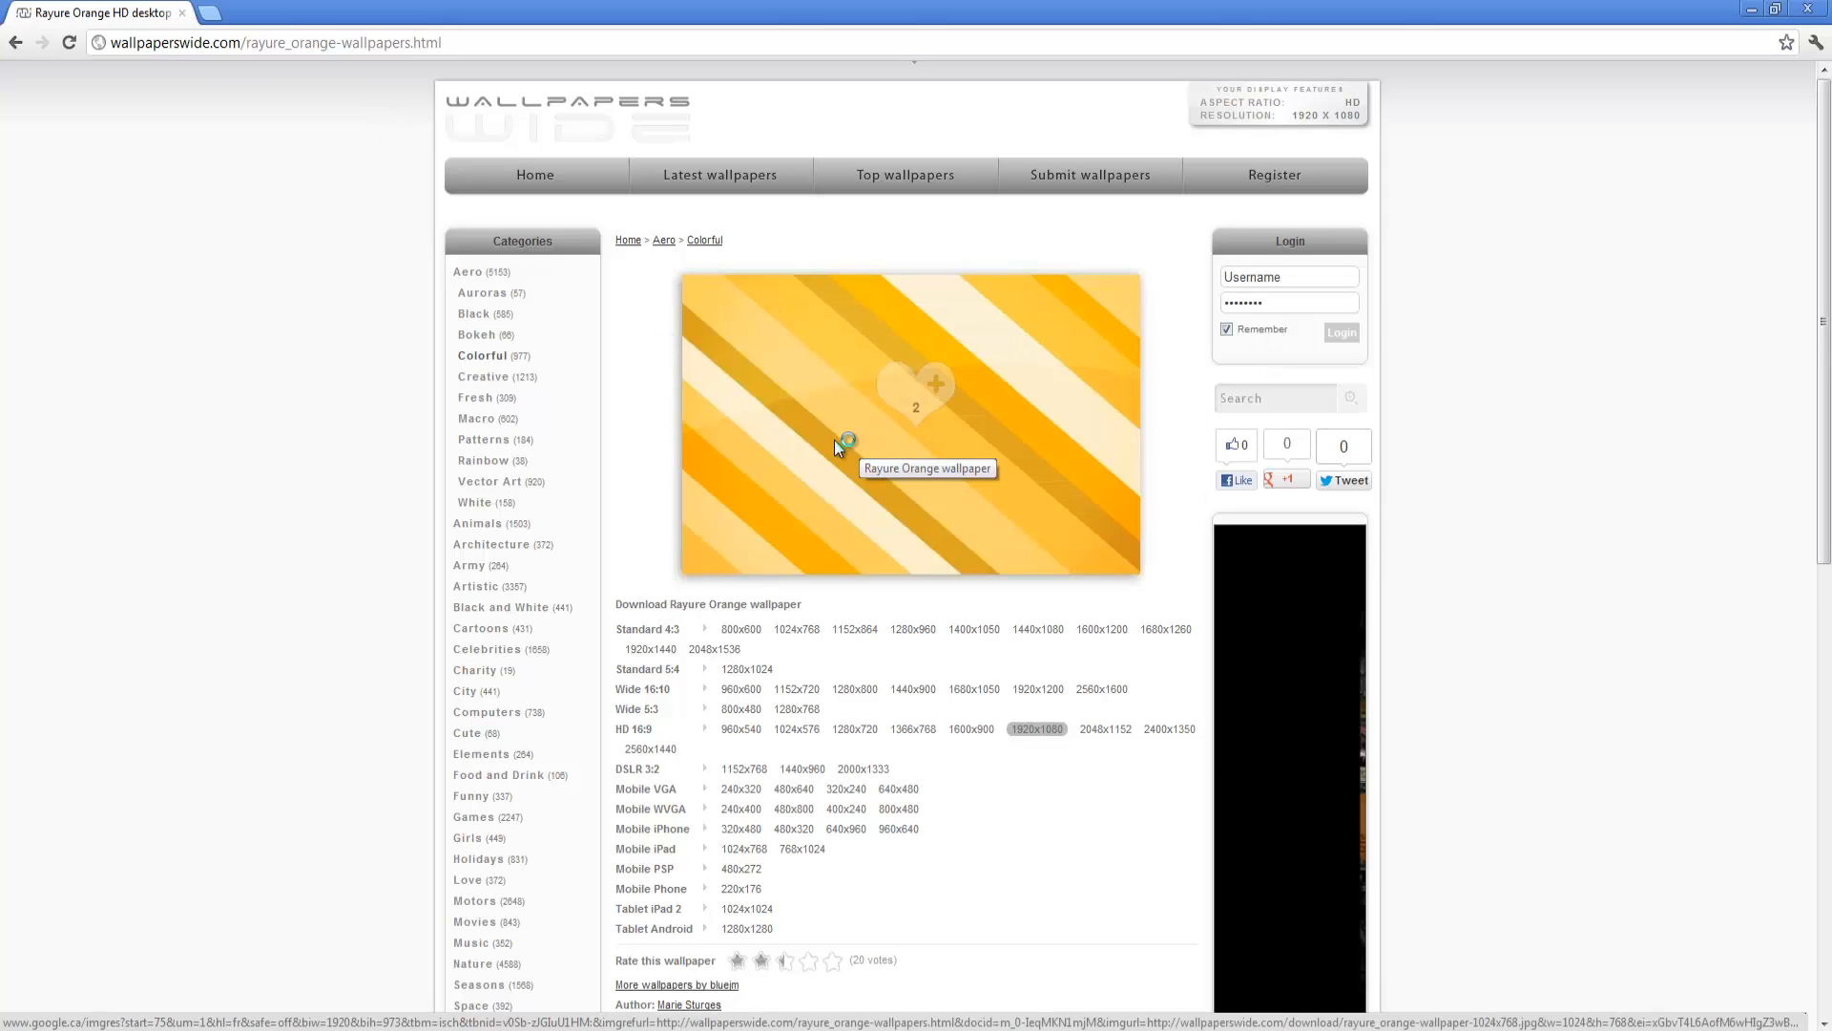
- Download the Rayure Orange wallpaper in the 1024x768 Standard 4:3 size
right_click(771, 369)
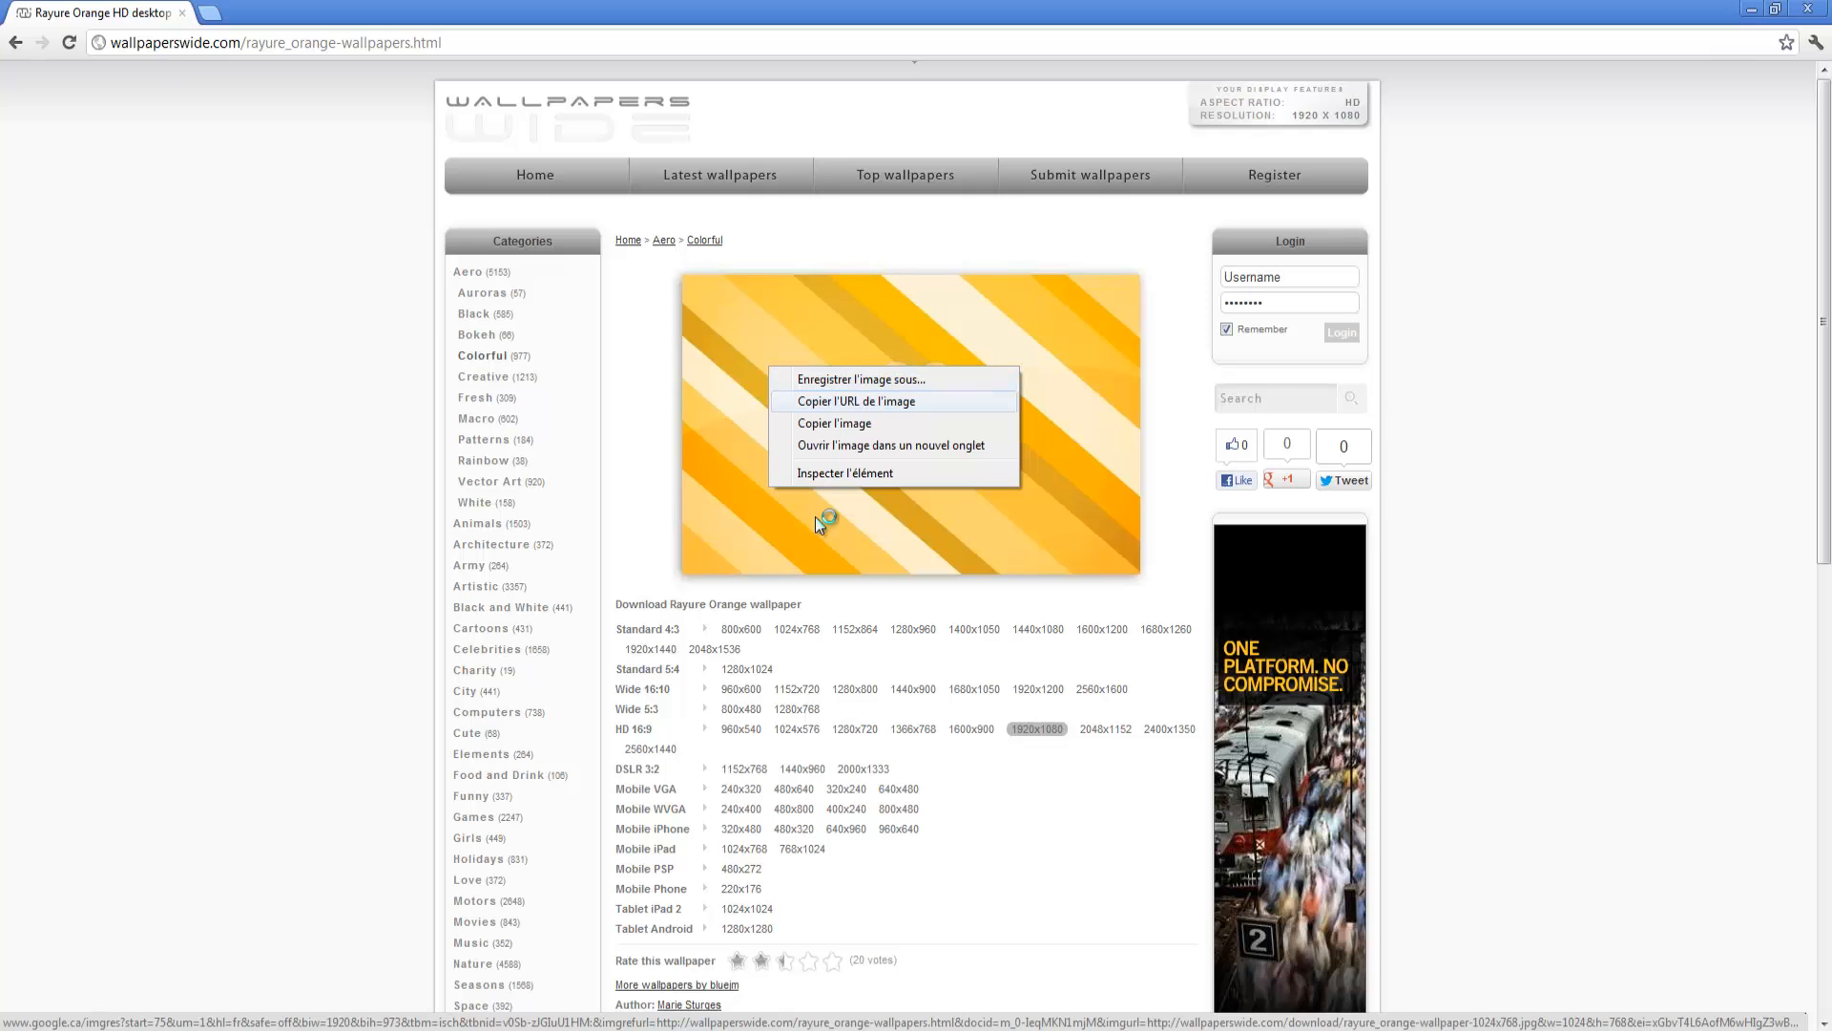
left_click(822, 656)
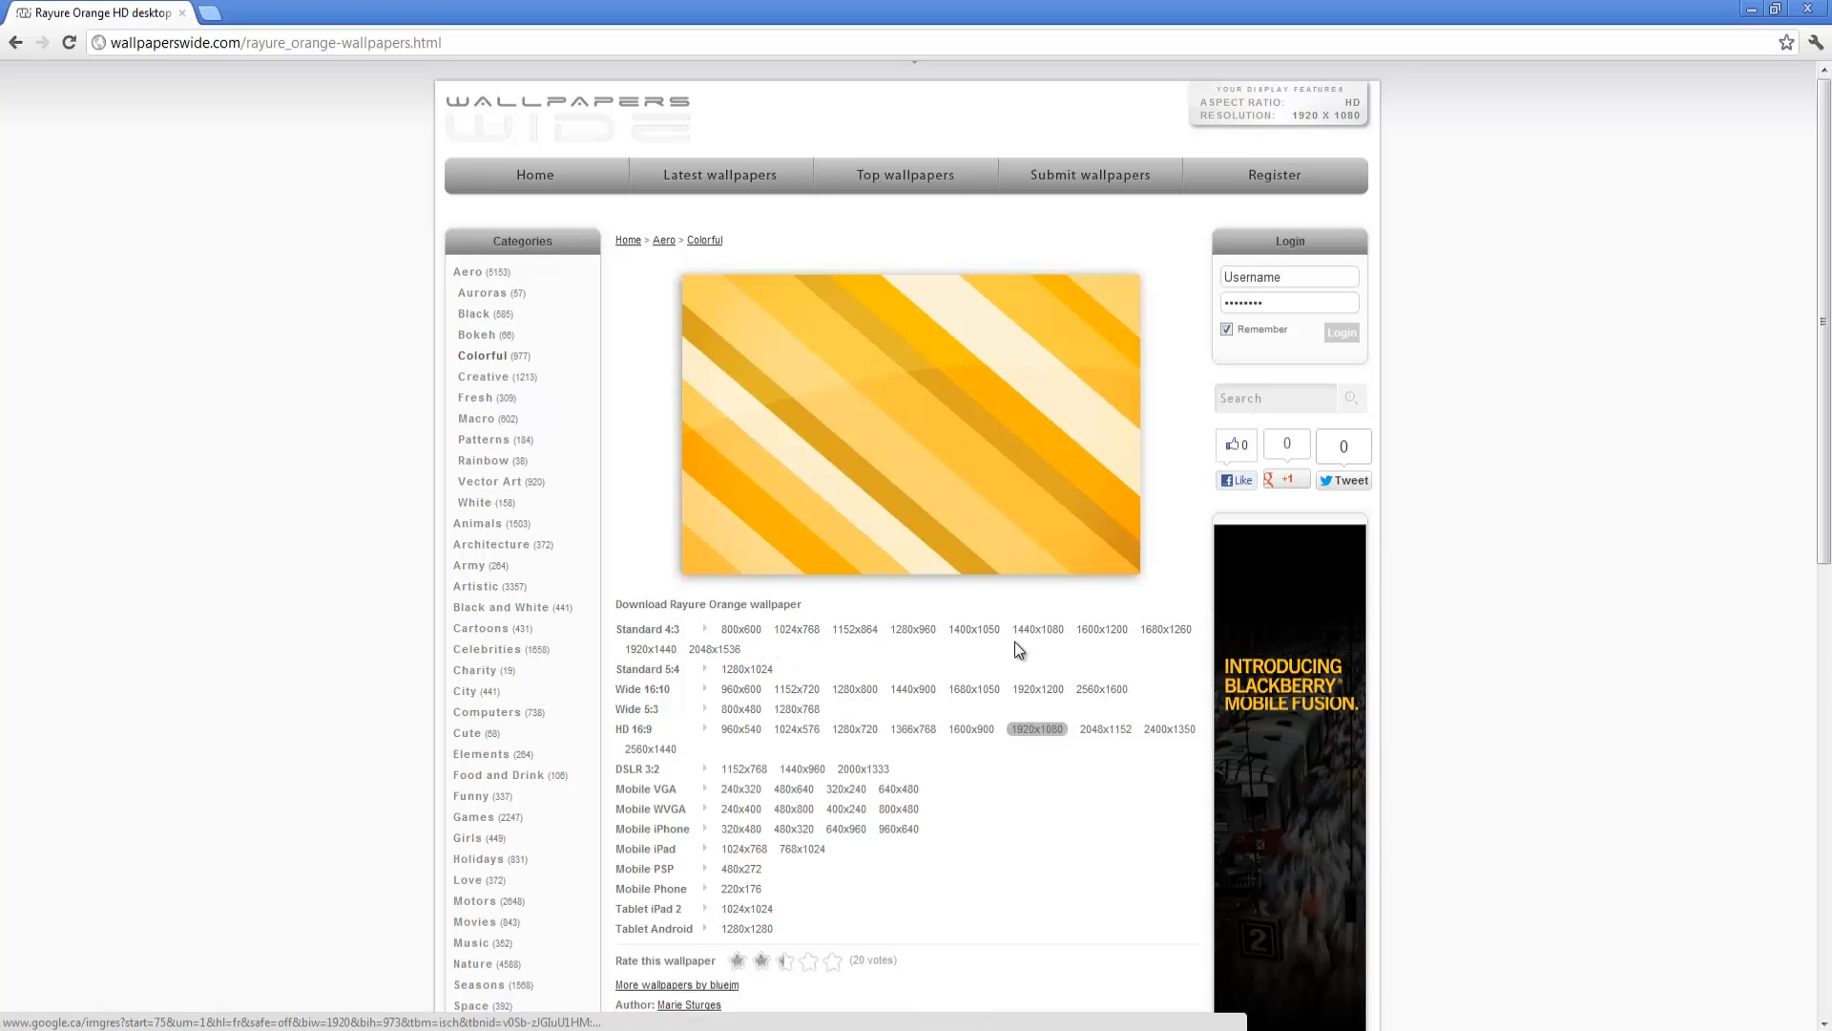
left_click(800, 634)
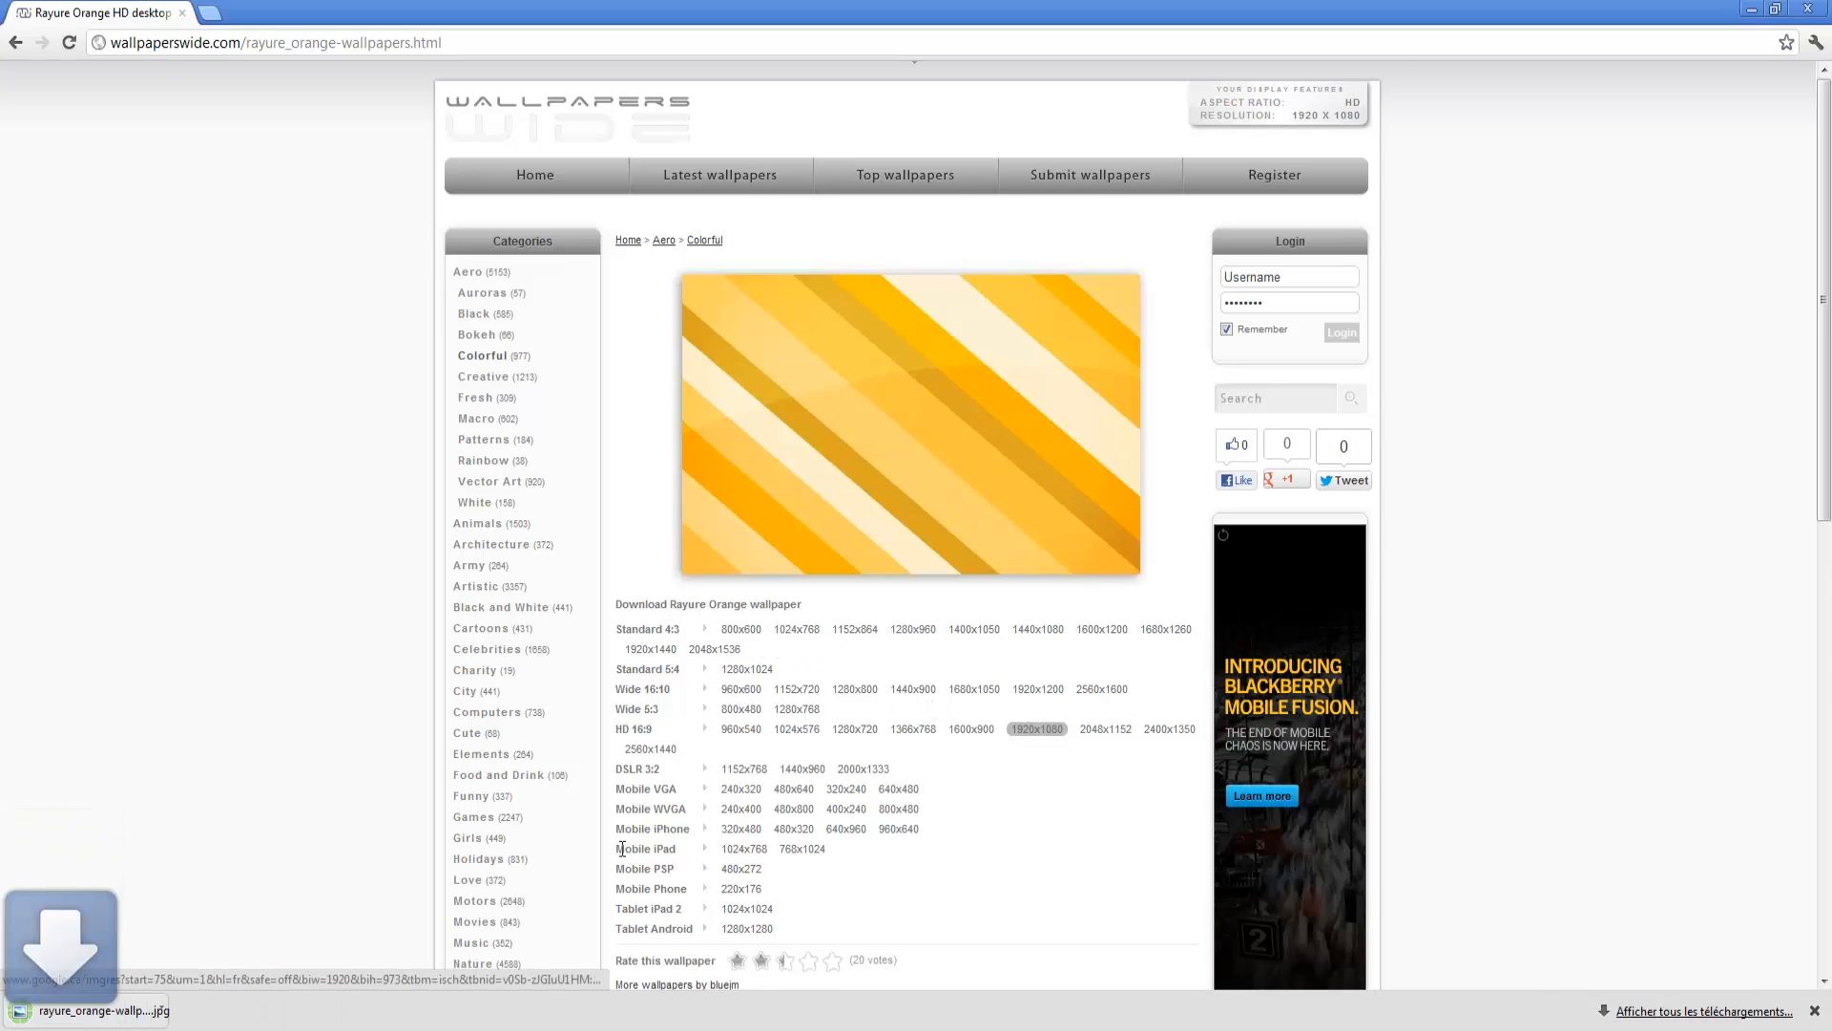
left_click(191, 1008)
left_click(262, 966)
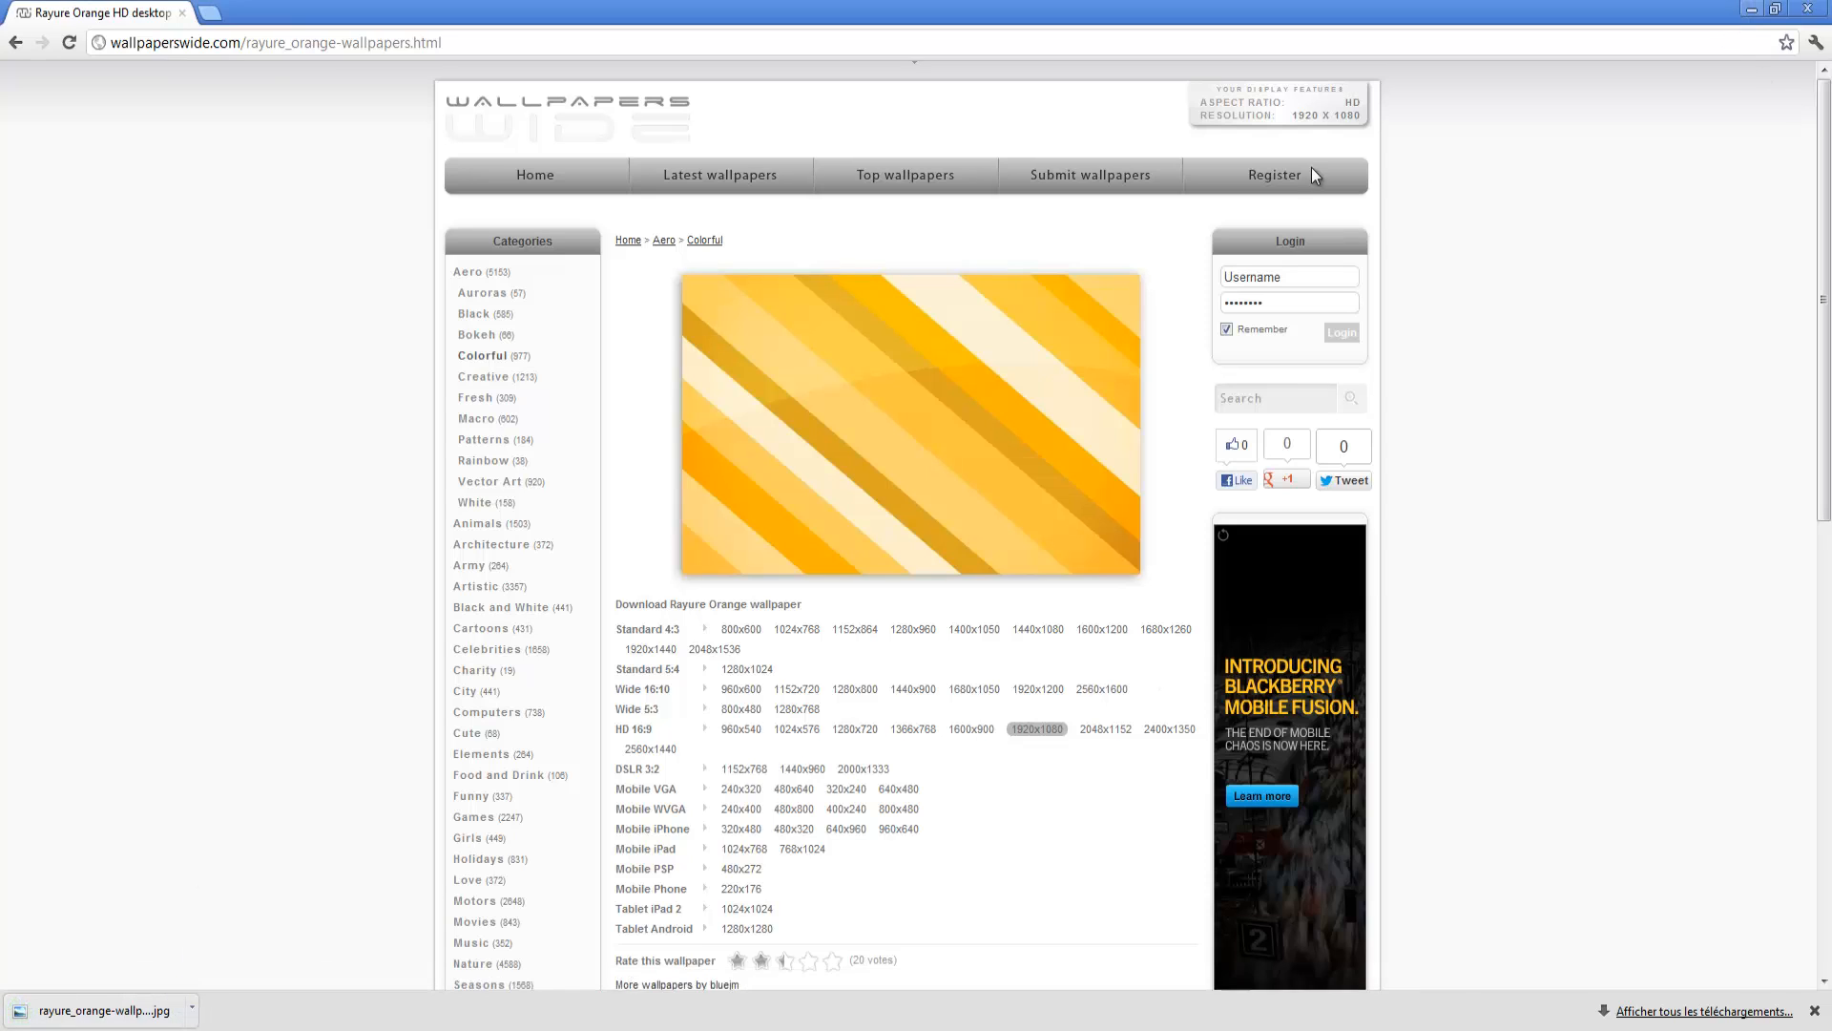
- Switch to Photoshop, open rayure_orange-wallpaper-1024x768.jpg from the Image folder and reposition its window in the workspace
left_click(1751, 9)
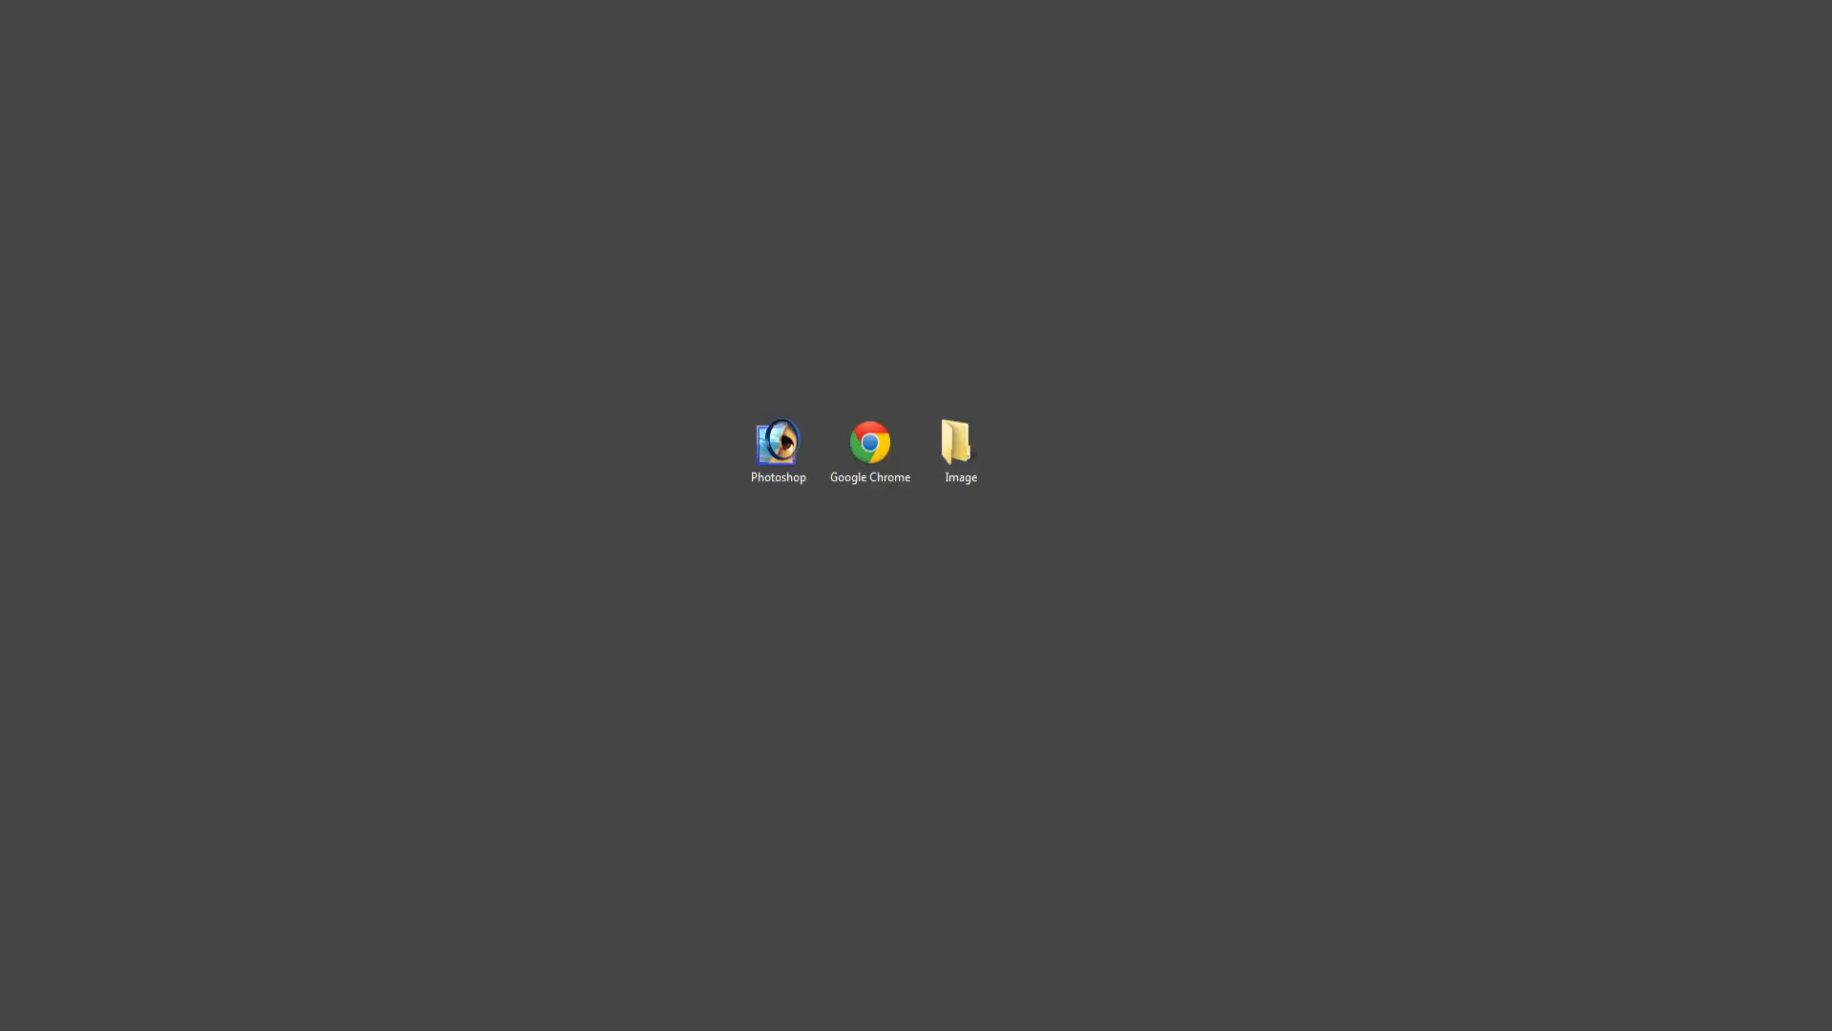
left_click_drag(1331, 344, 605, 350)
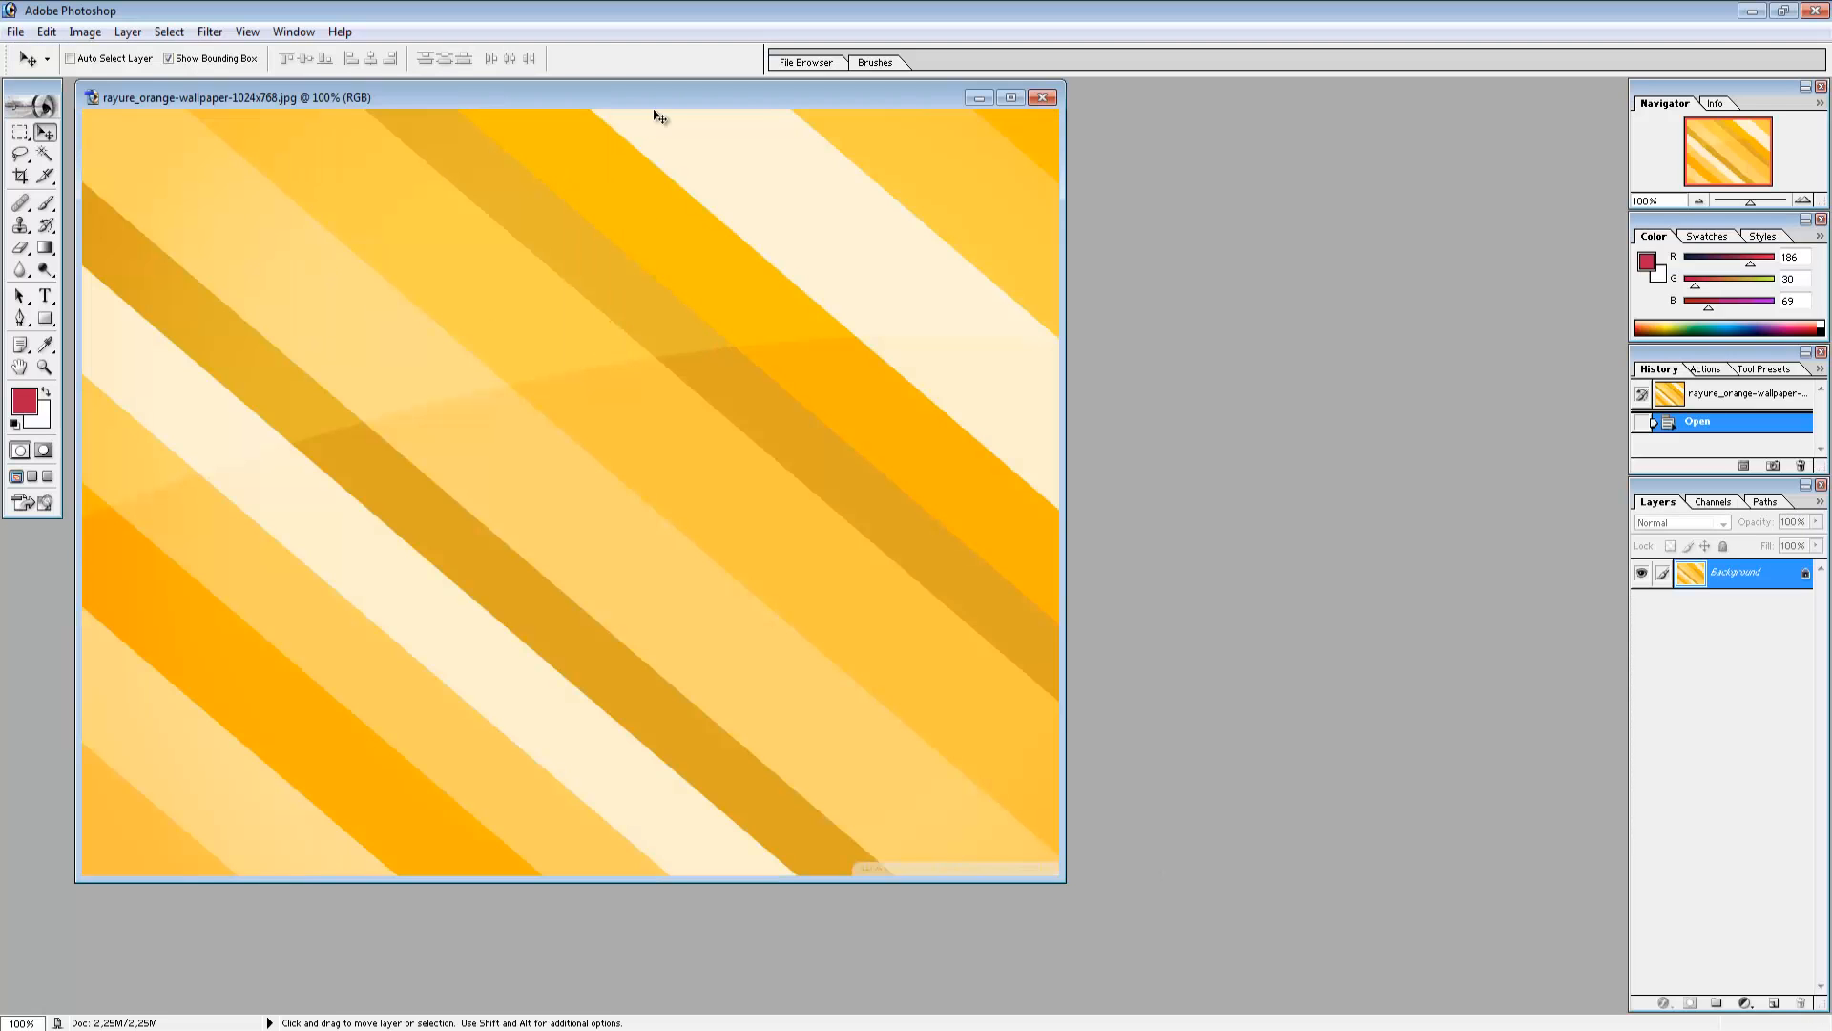
left_click_drag(659, 116, 1059, 151)
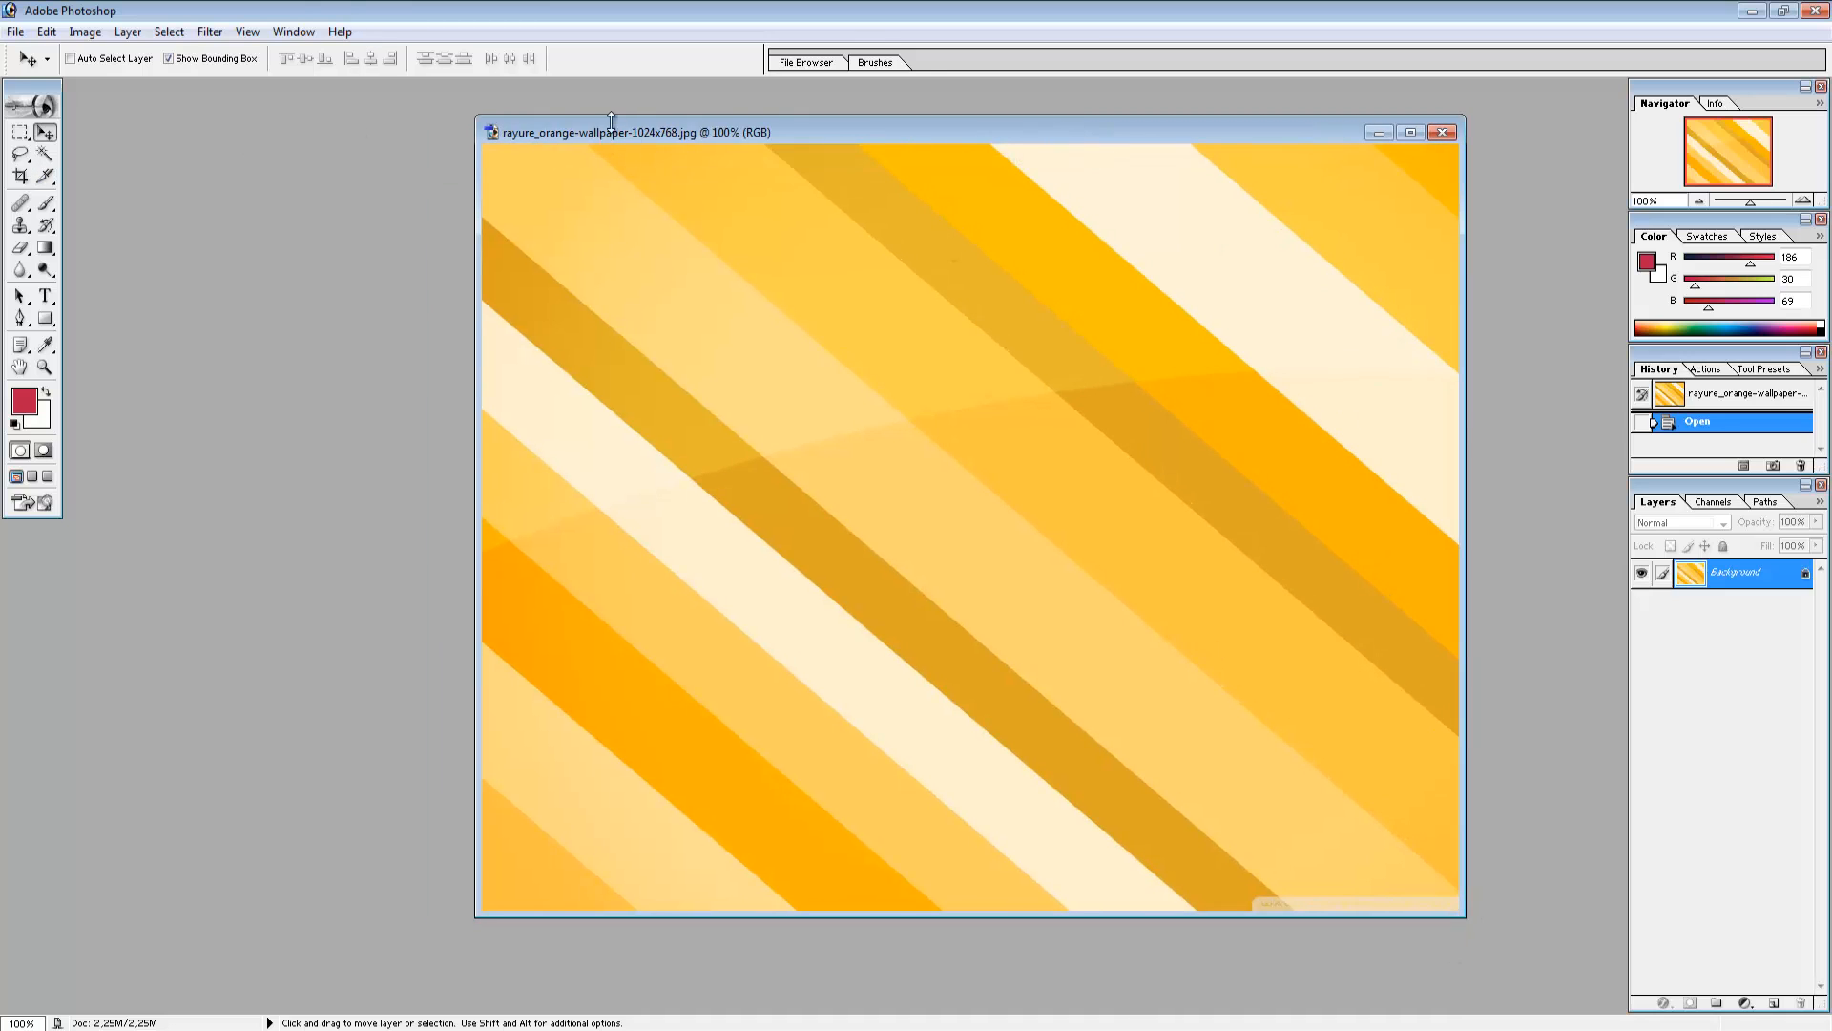
left_click_drag(611, 121, 362, 107)
- Select the full-width upper part of the wallpaper, about 1024 by 570 pixels, with the Rectangular Marquee and copy it
left_click(20, 132)
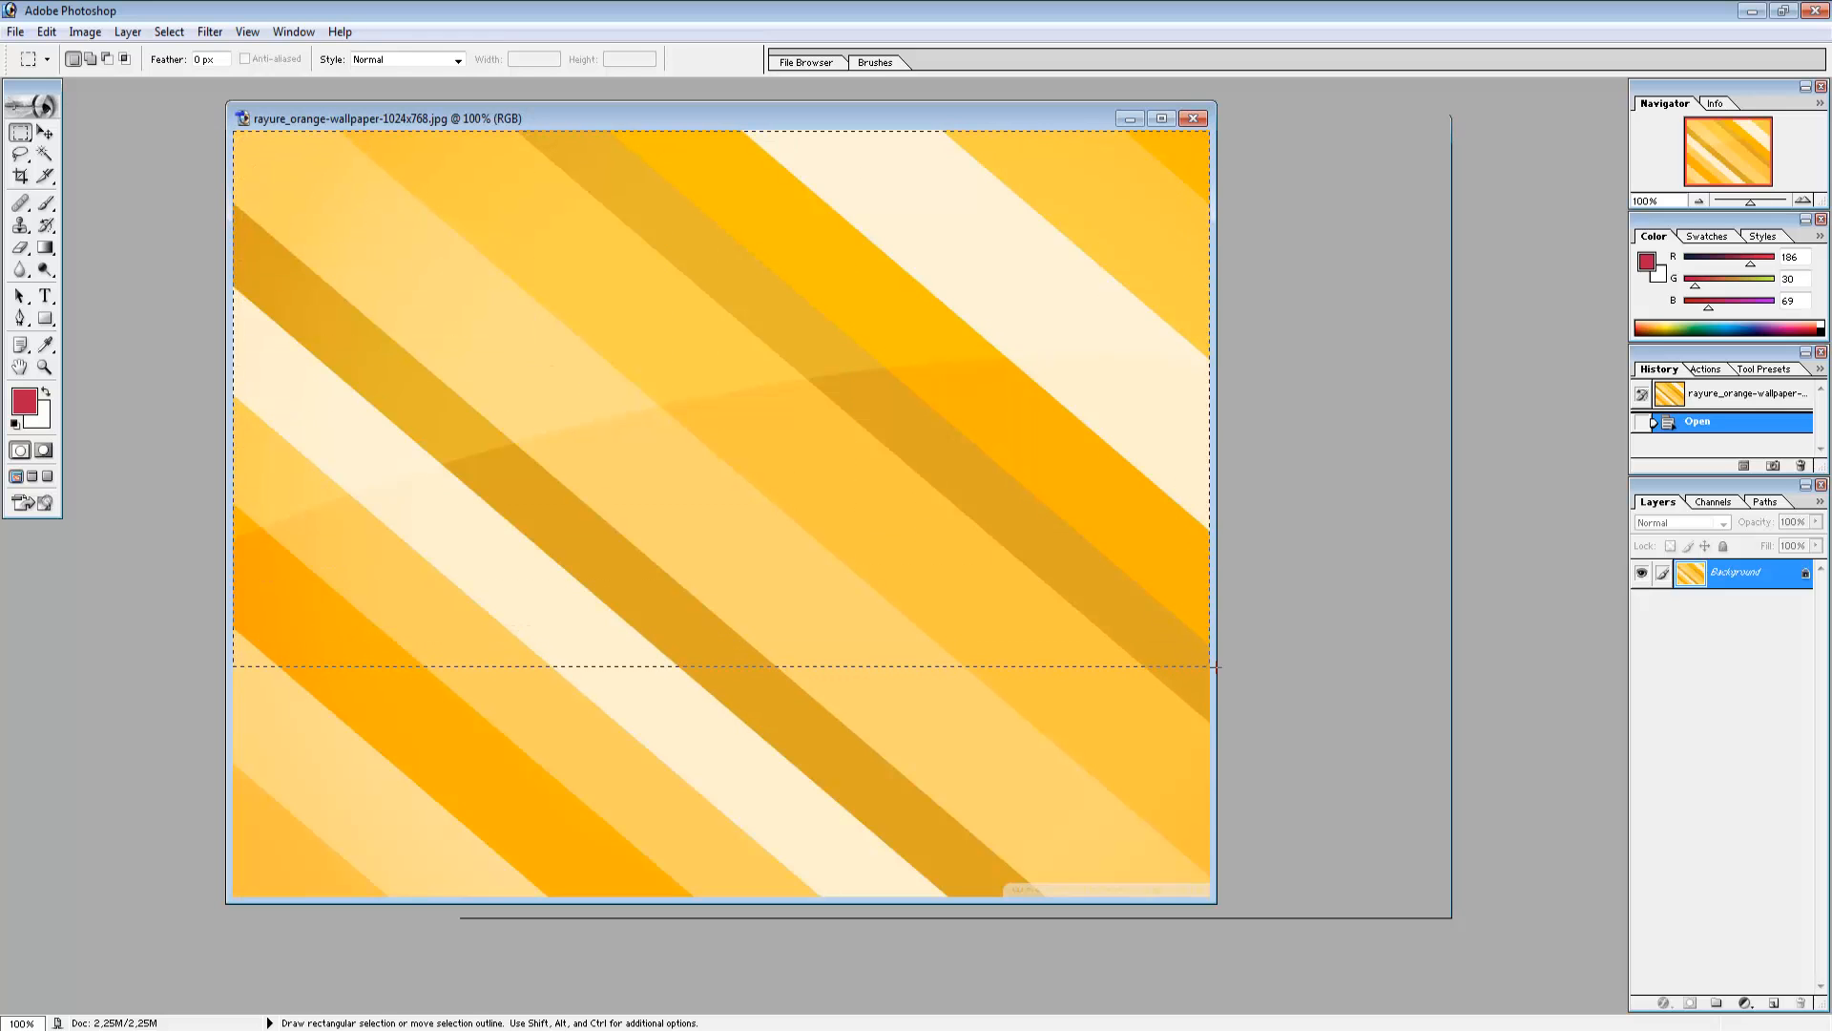
mouse_move(1213, 666)
left_mouse_down()
mouse_move(1198, 719)
mouse_move(1206, 701)
left_mouse_up()
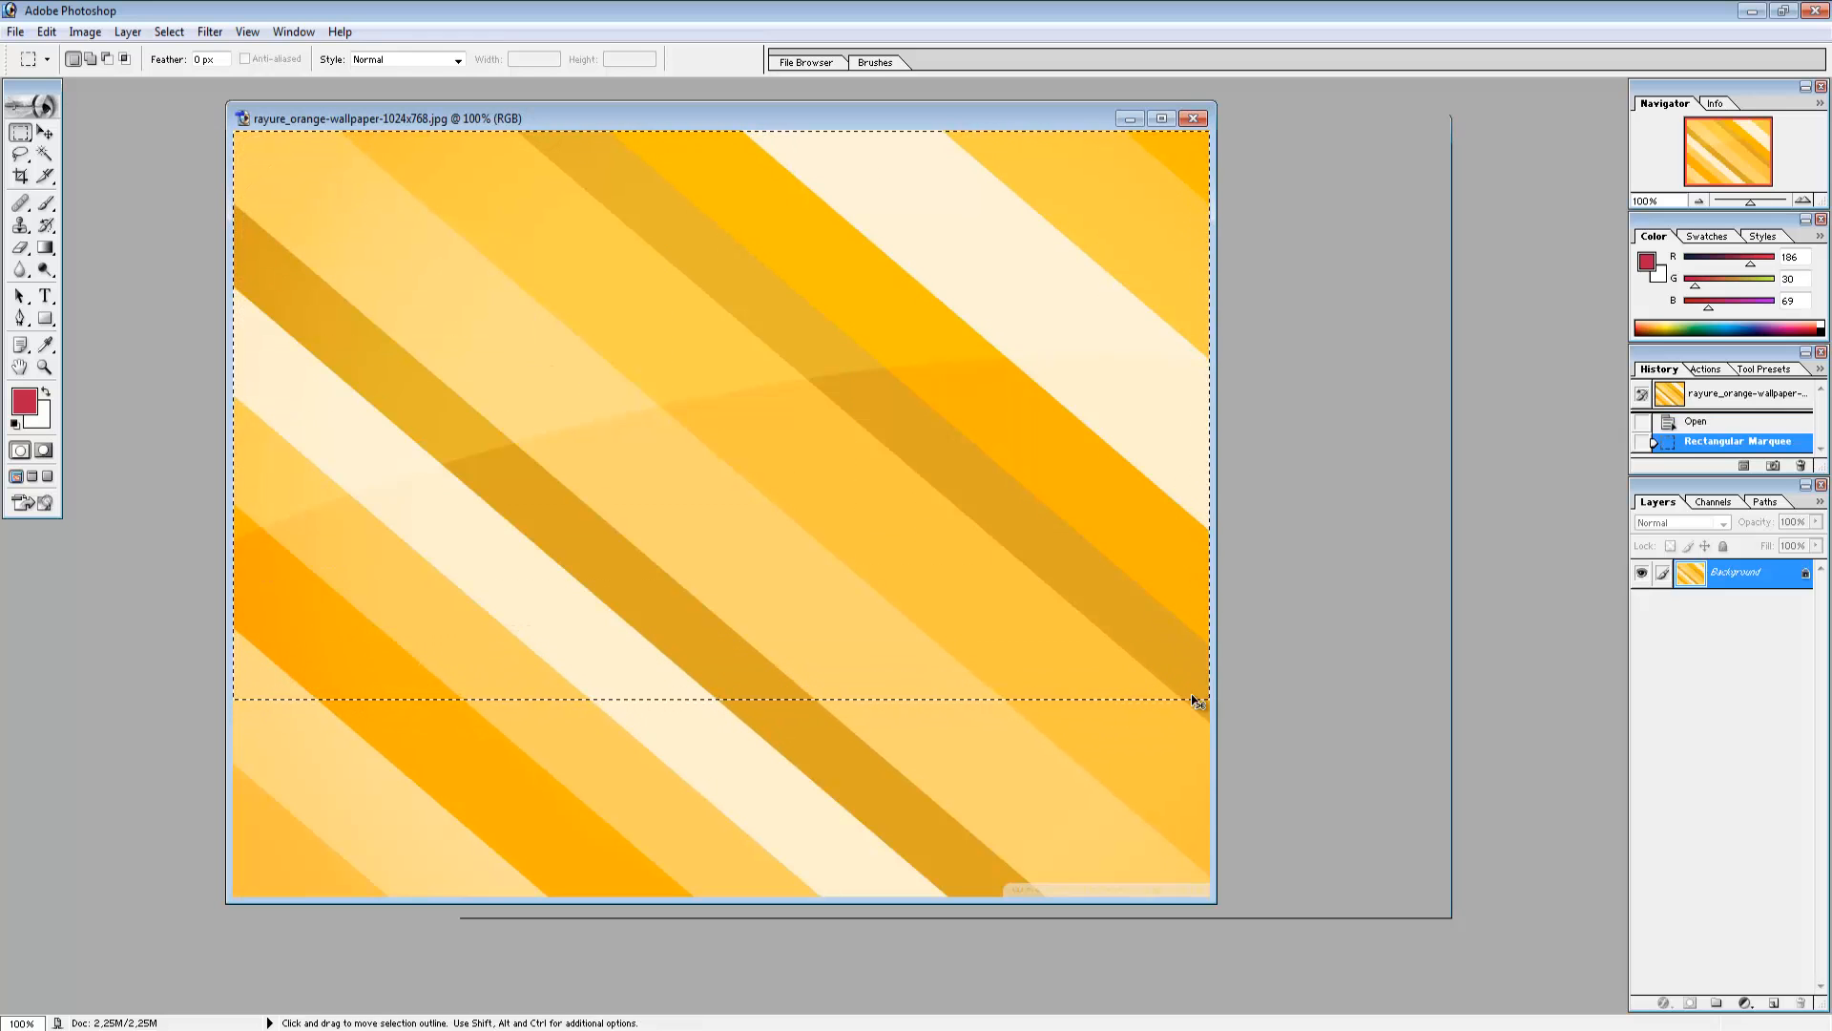
left_click(16, 32)
left_click(48, 55)
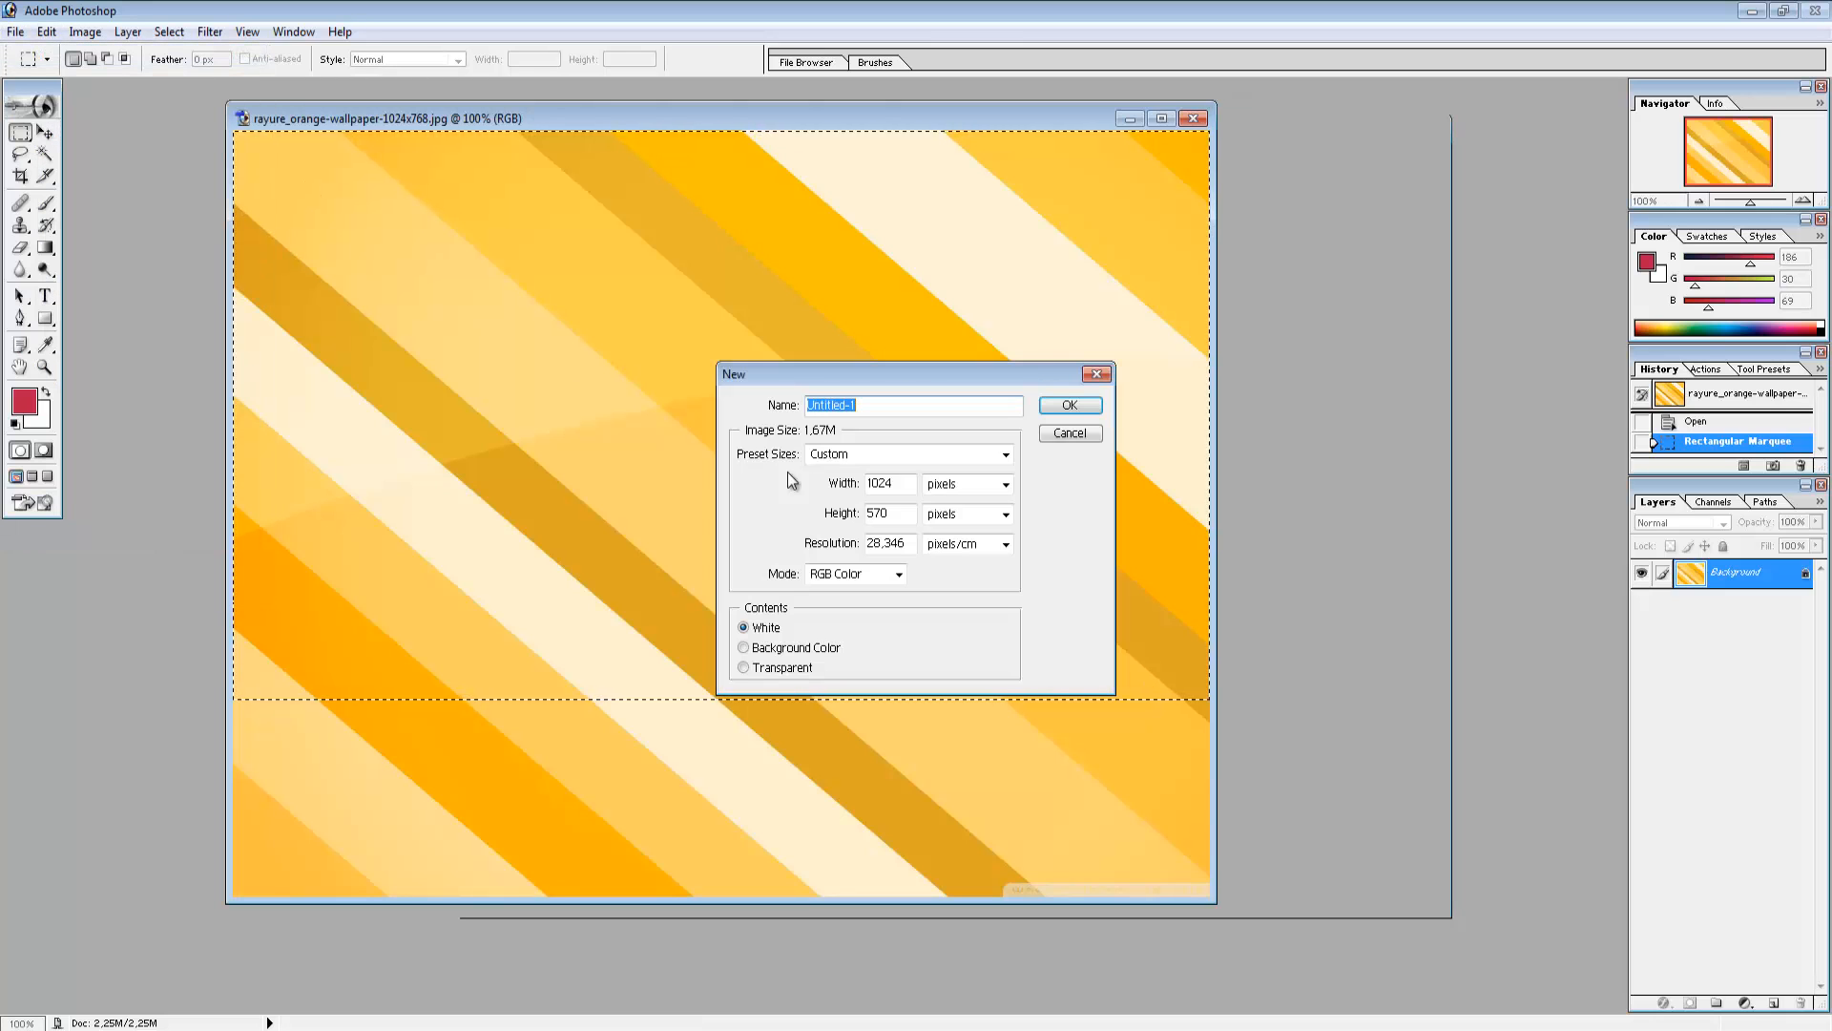
left_click(1073, 412)
left_click(46, 31)
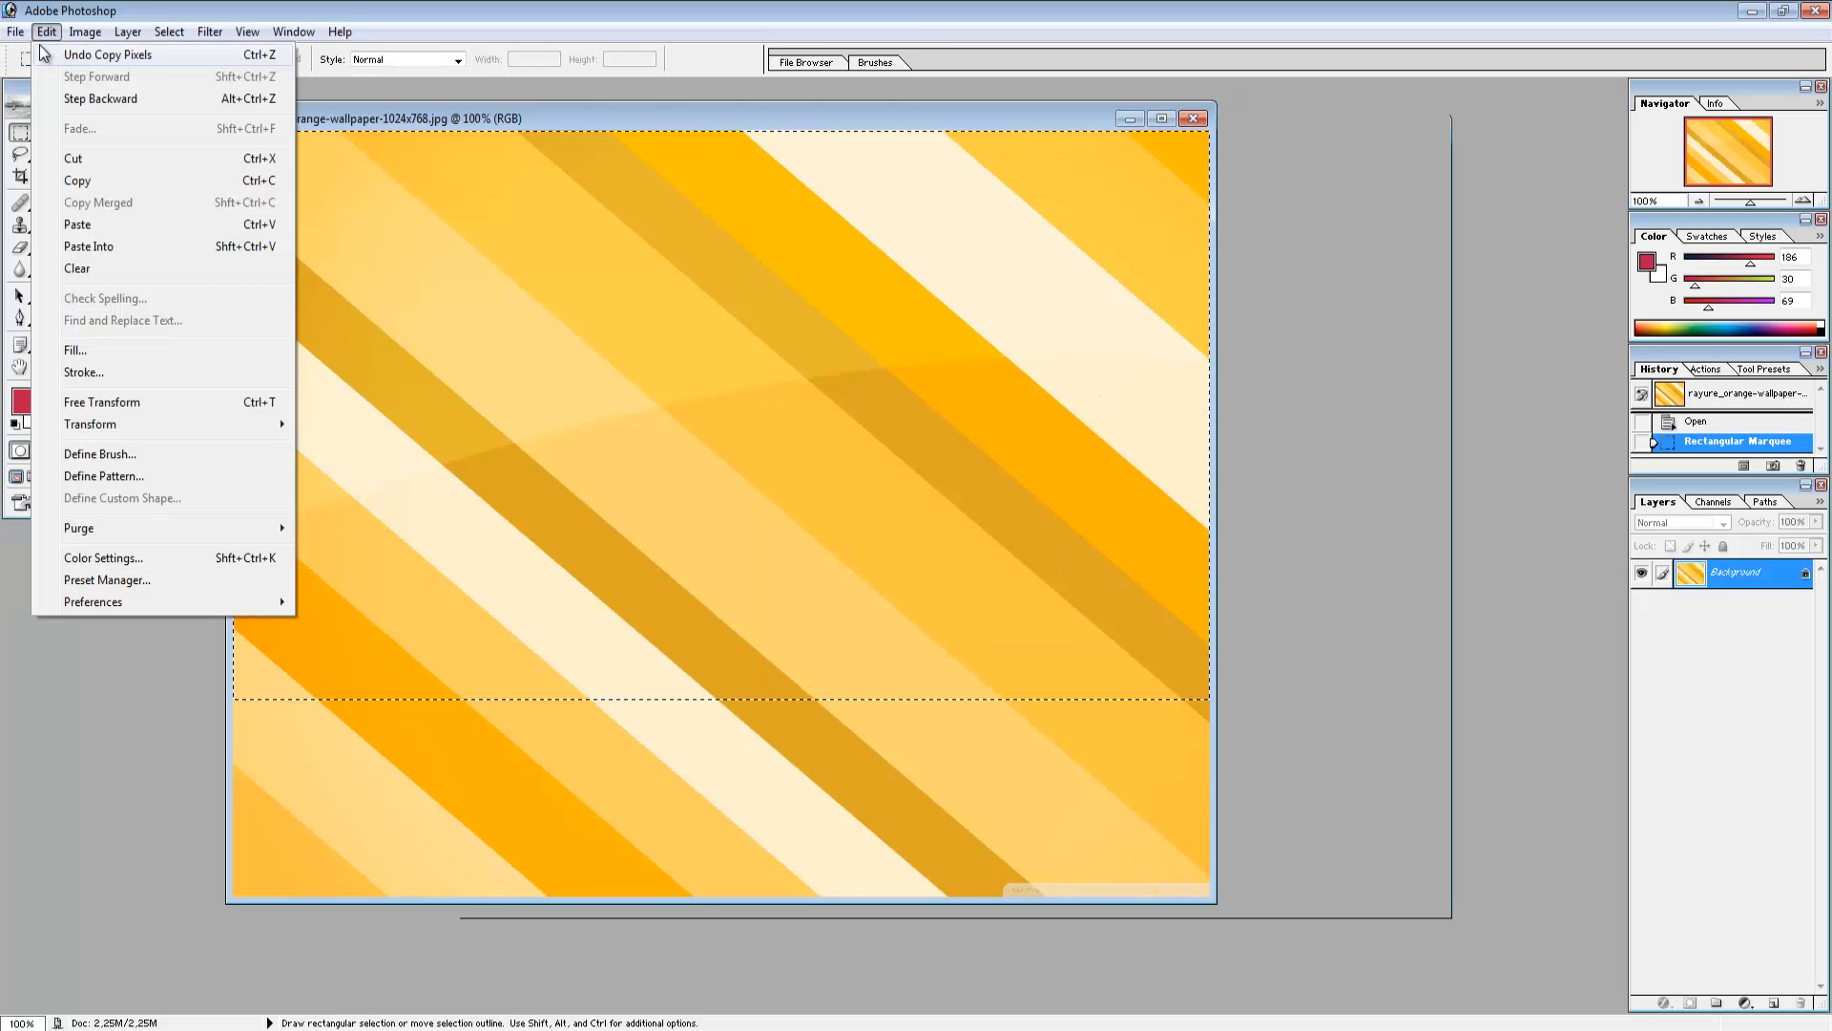
- Paste the copied wallpaper area into a new 1024 by 570 pixel RGB document and close the original wallpaper image
left_click(48, 56)
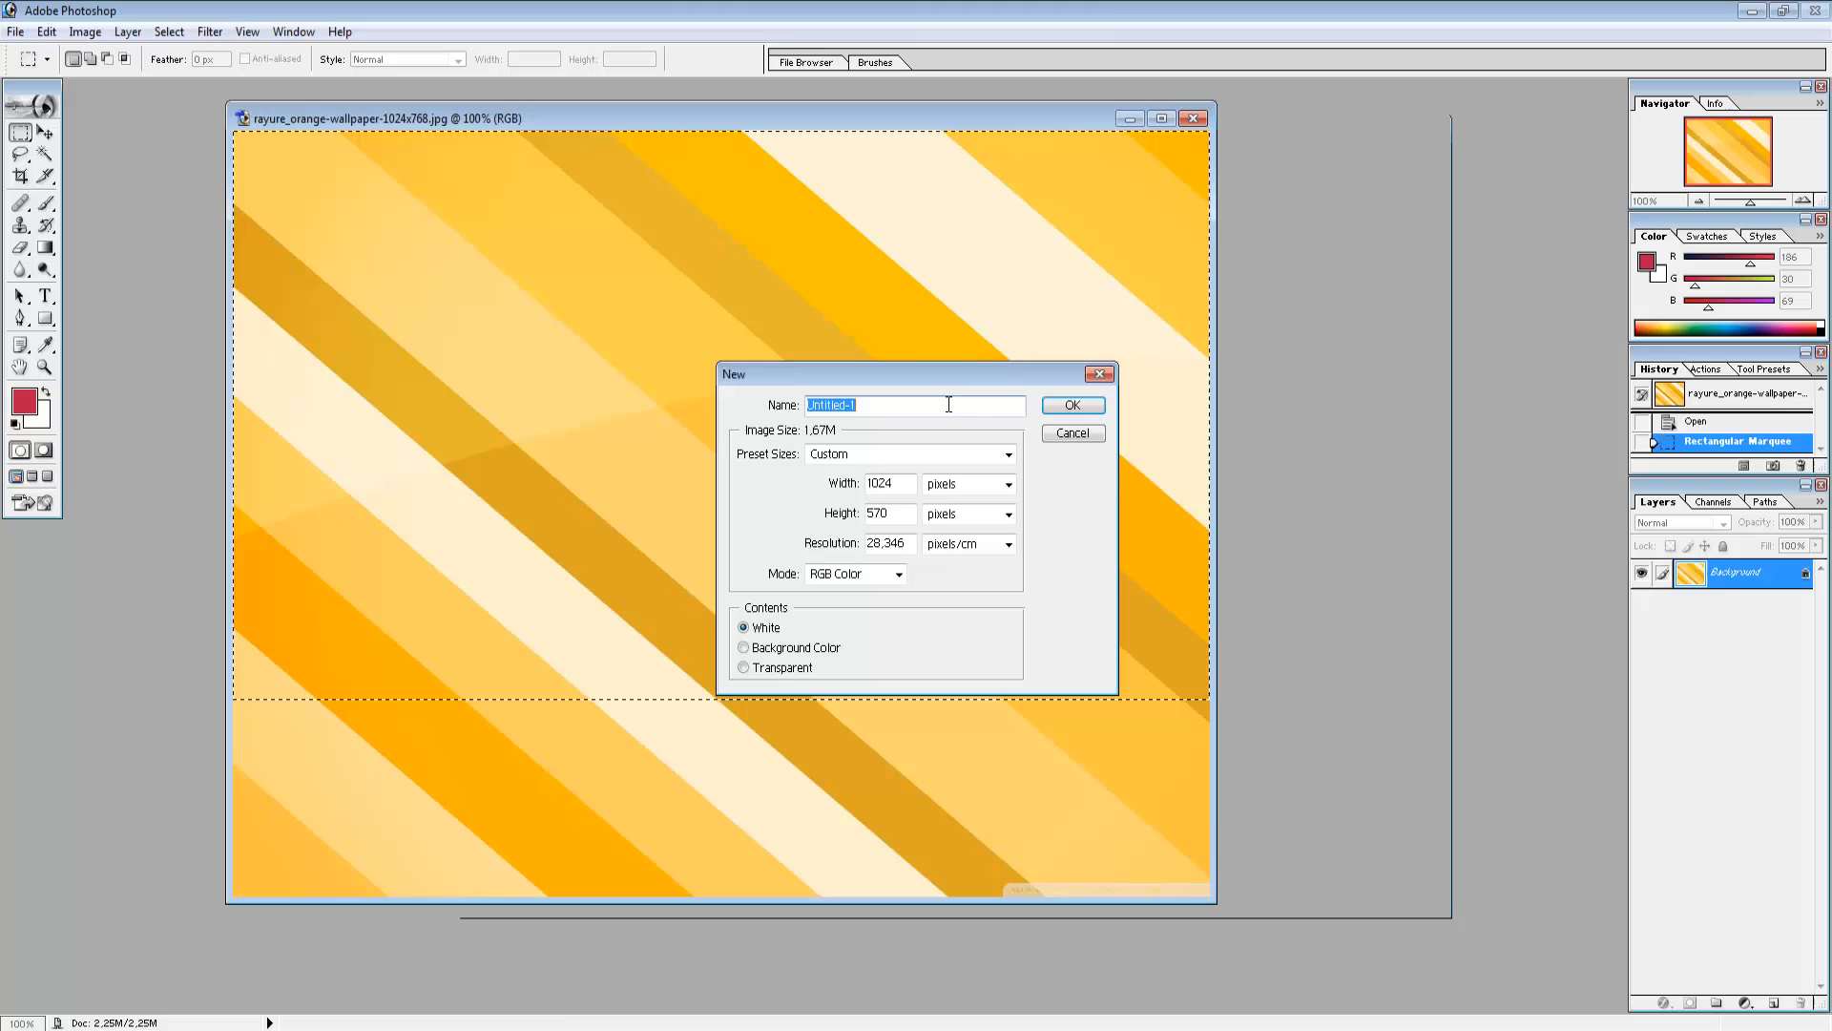
left_click(1073, 410)
key("ctrl+v")
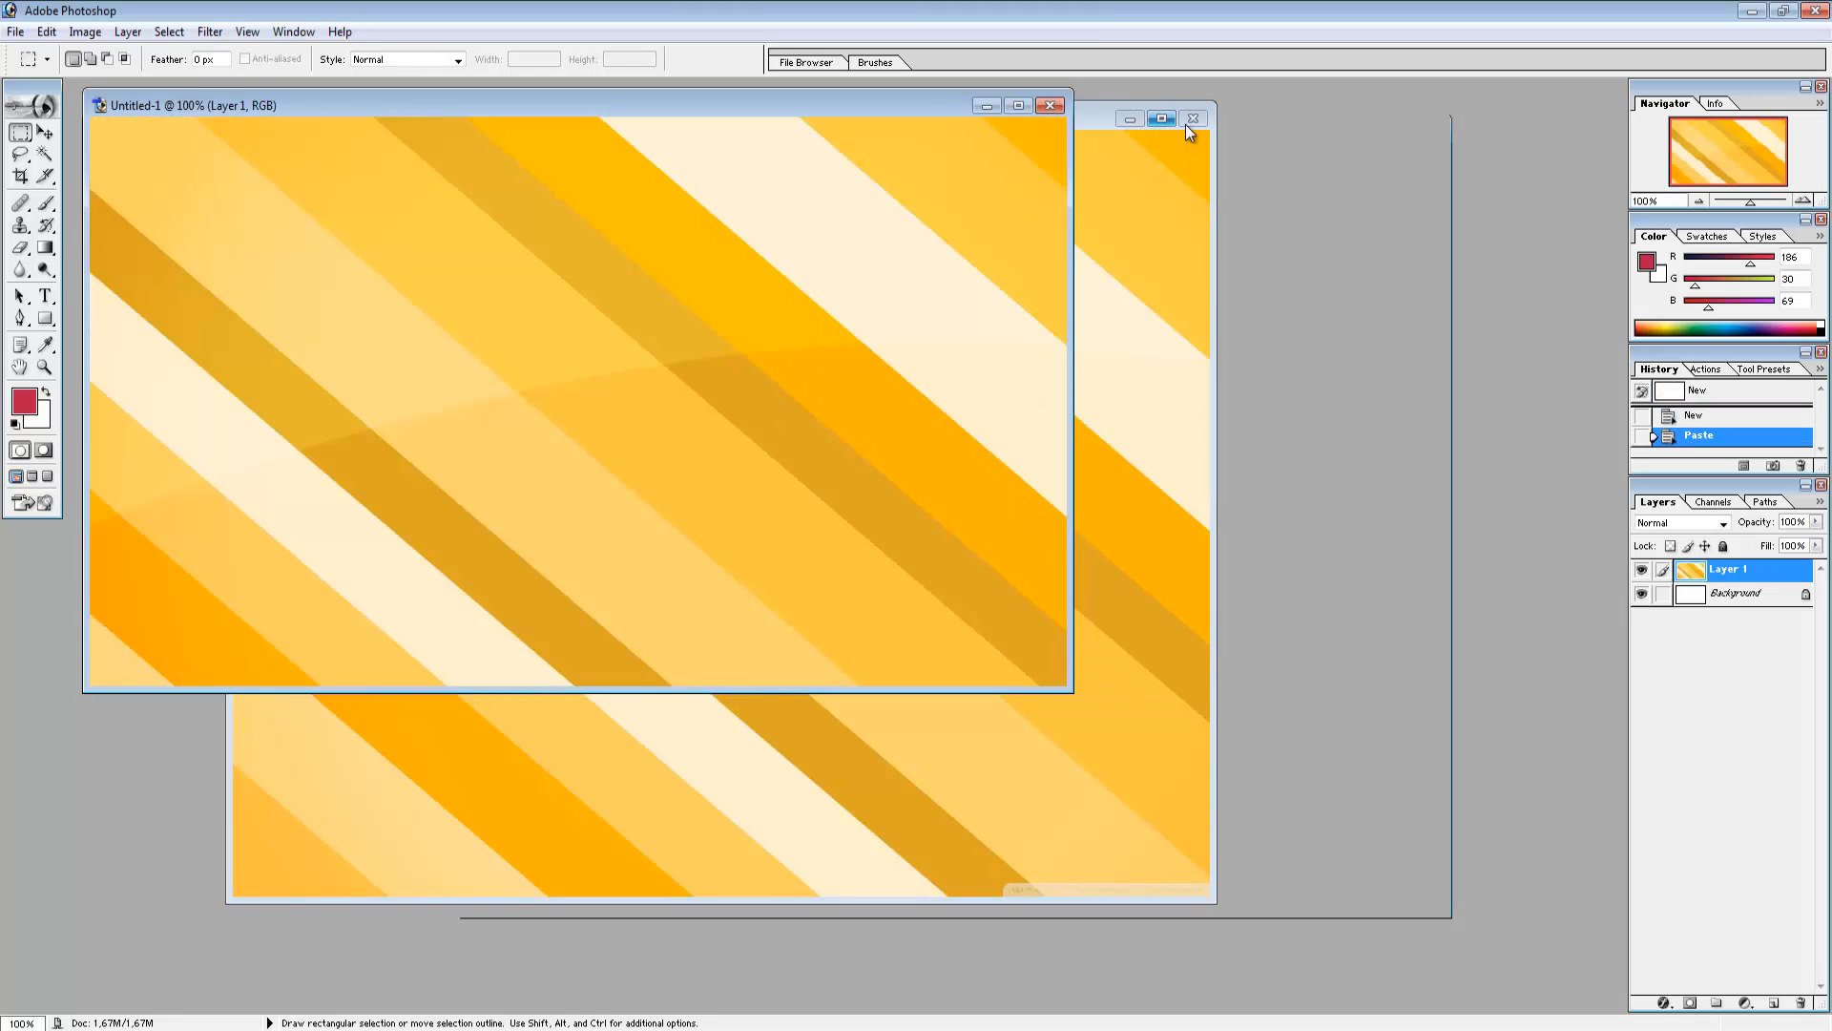
left_click(1192, 119)
left_click_drag(761, 119, 1000, 202)
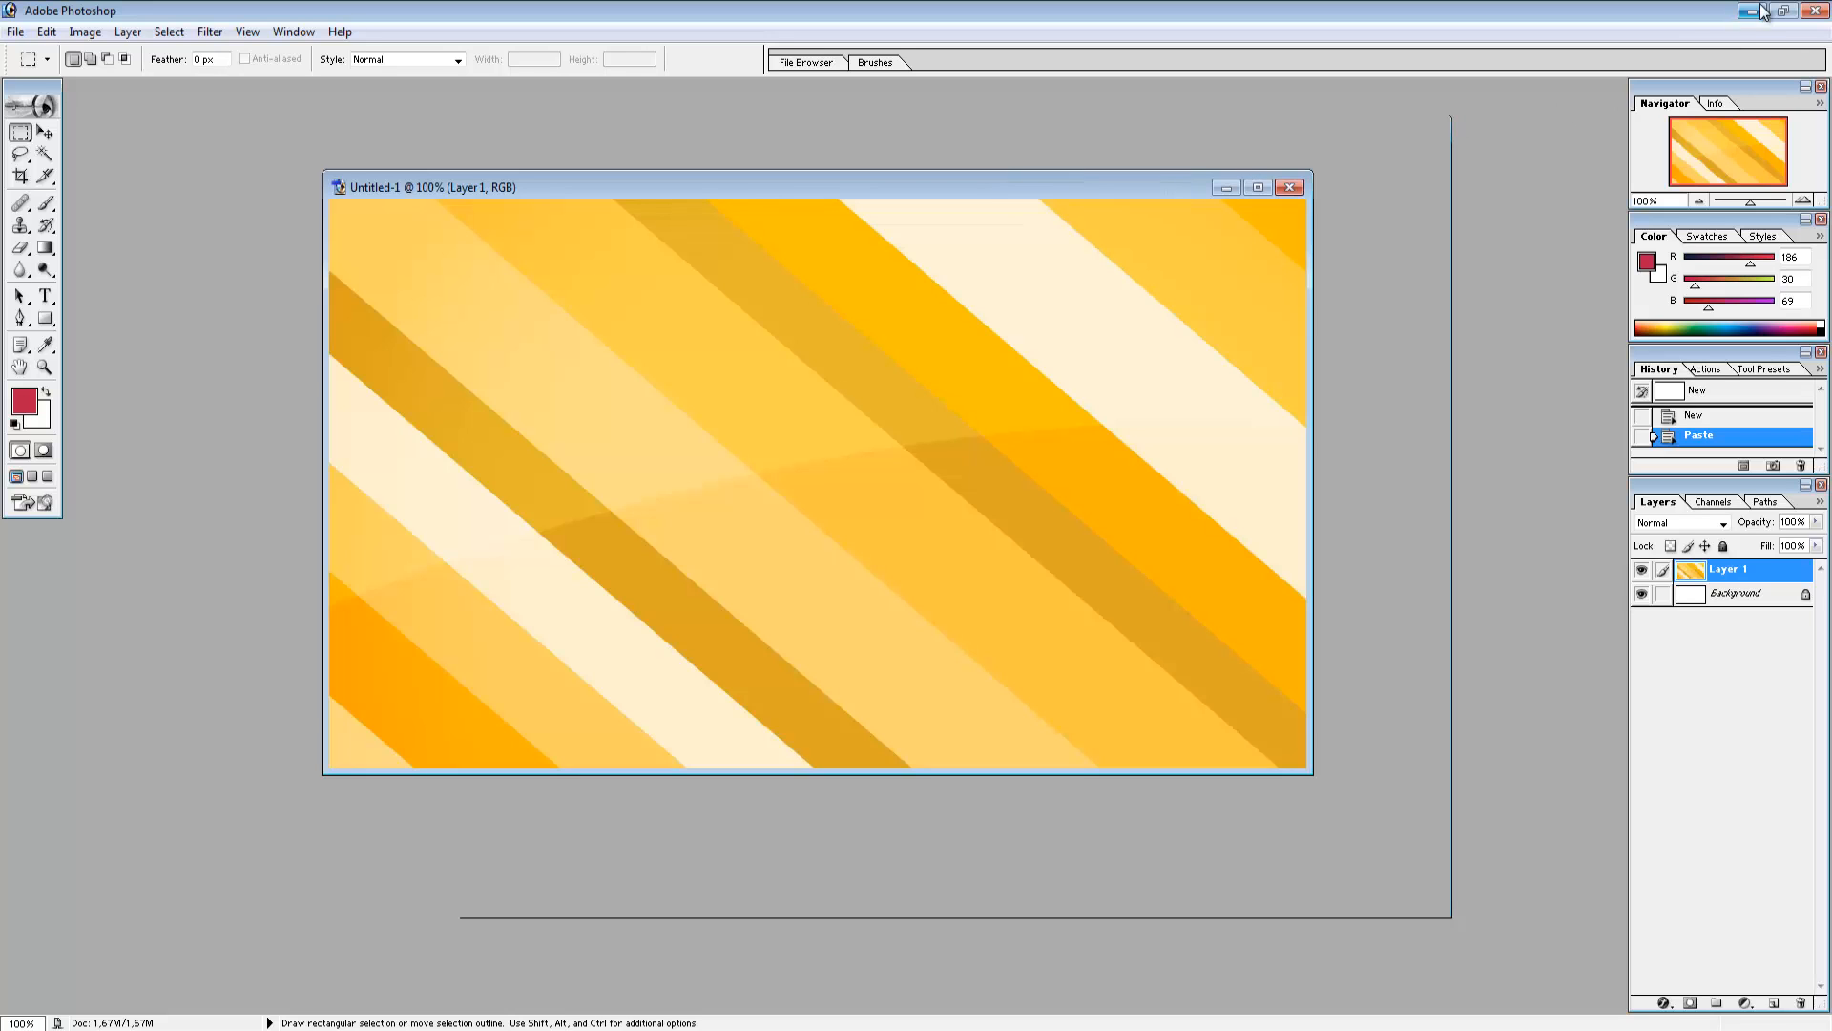
- Switch to Chrome and run a Google Images search for "dofus bouftou" in a new tab
key("alt+Tab")
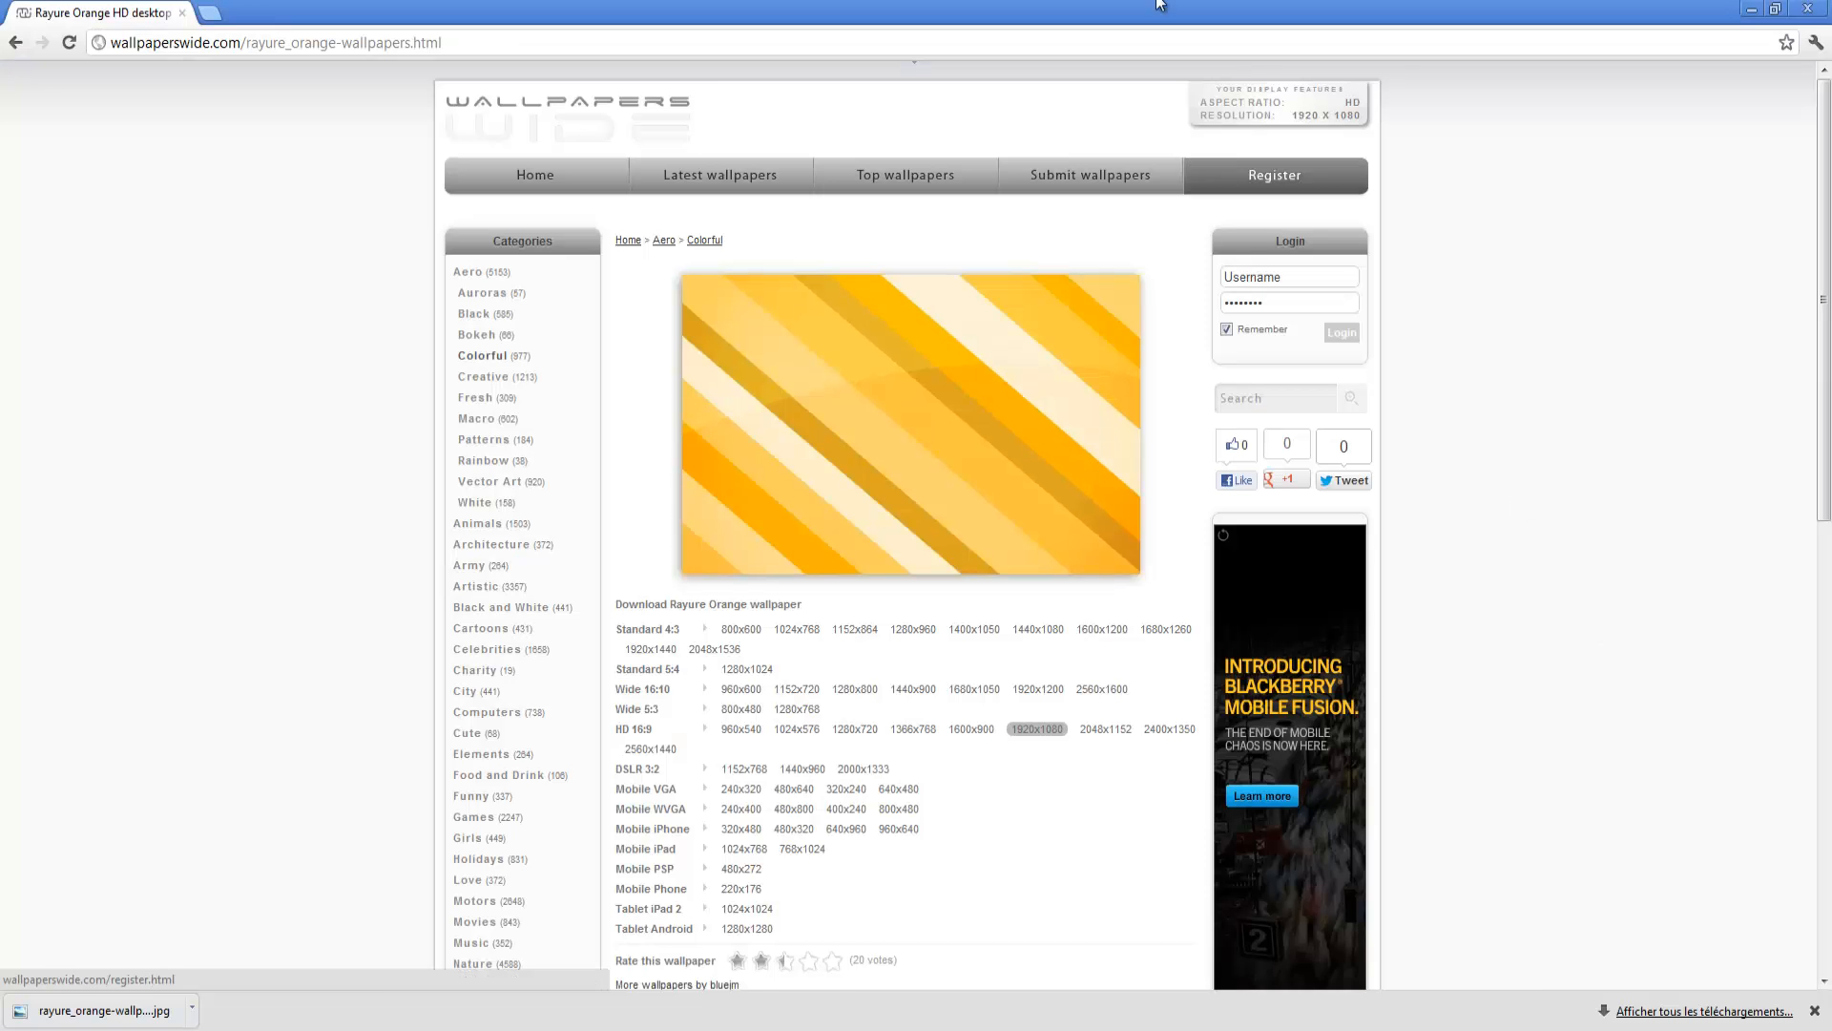
left_click(205, 12)
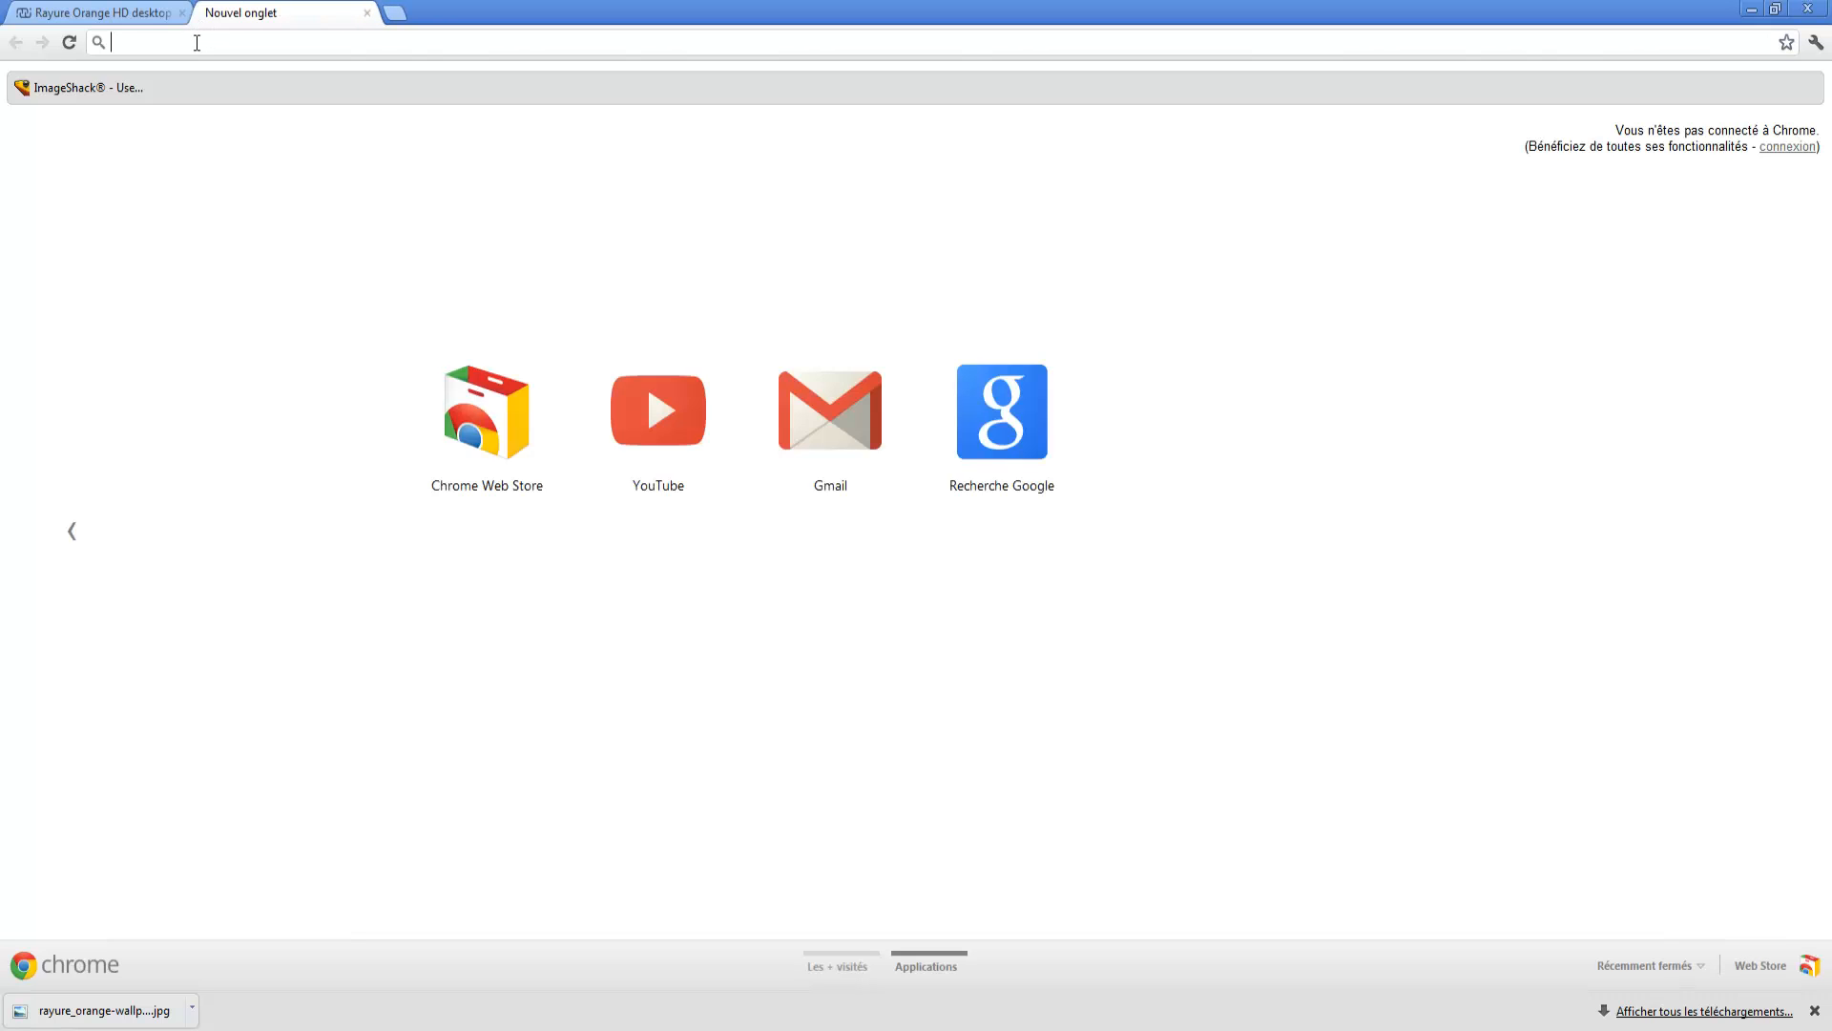
type("do")
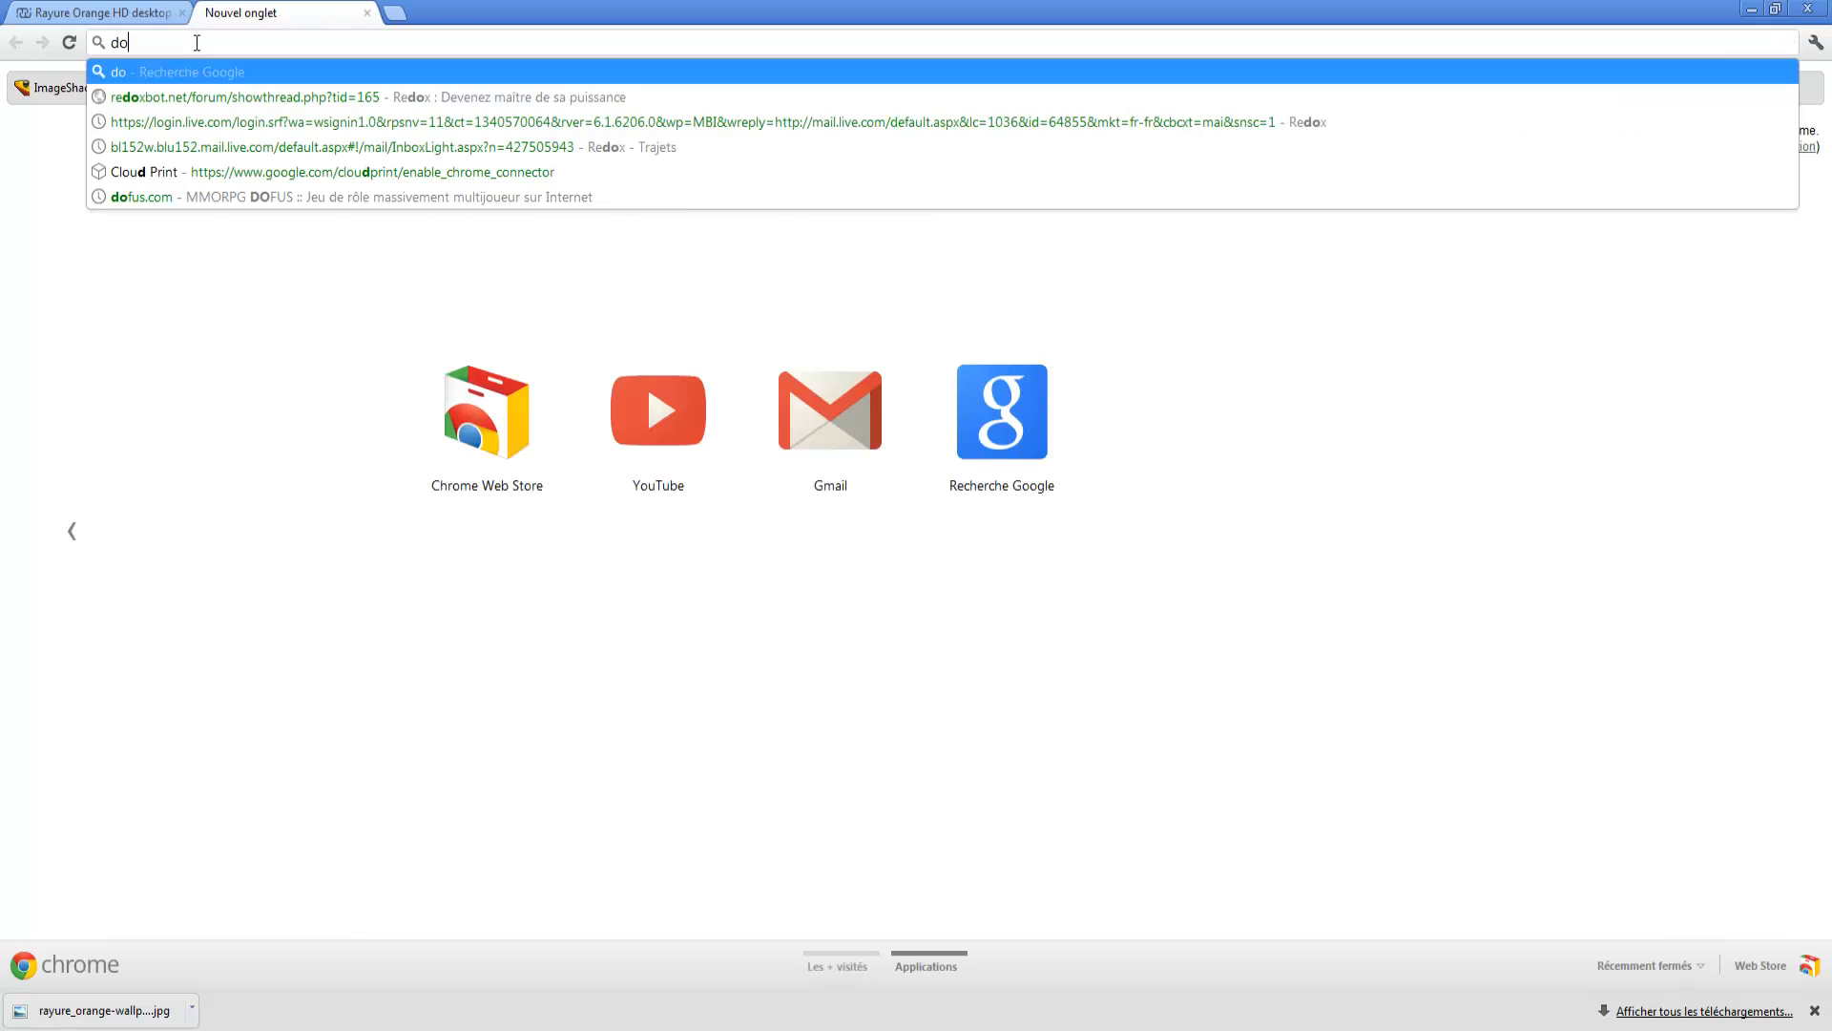
type("fus bouftou")
key("Return")
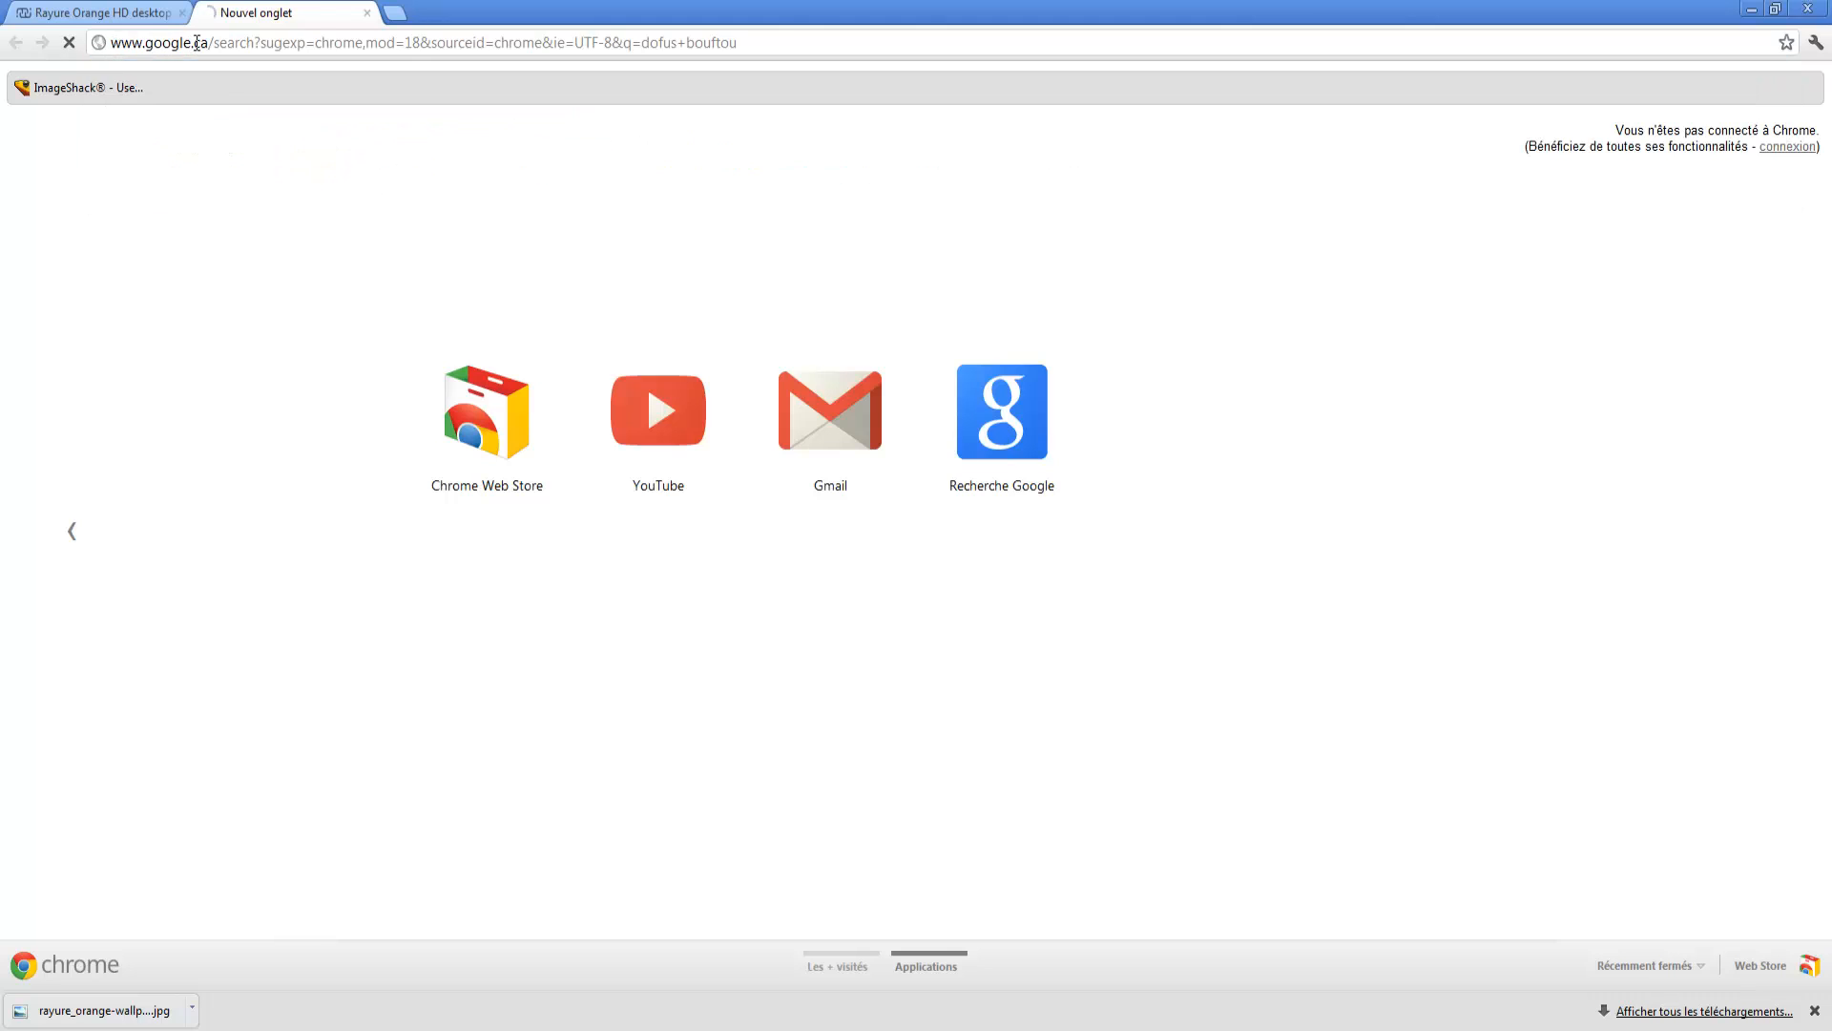
left_click(204, 77)
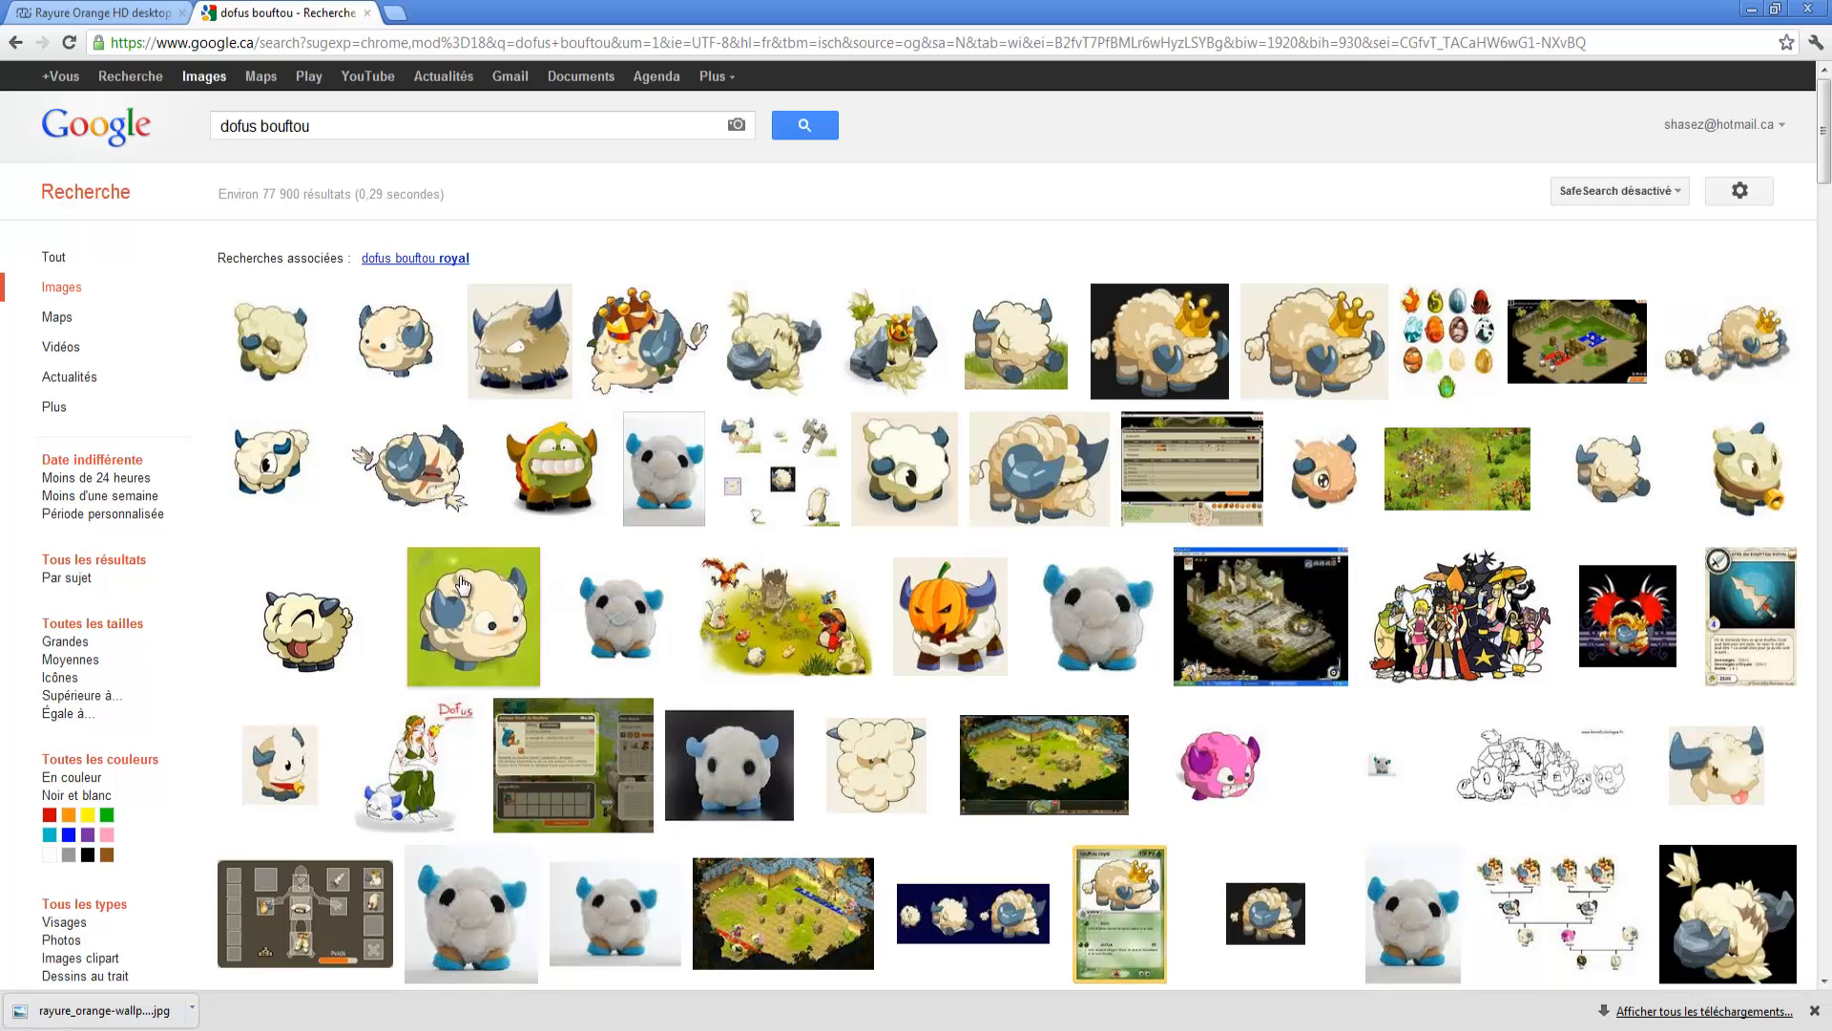
- Look through the bouftou image results and open the 102 × 104 bouftou.jpeg from tropstyle.wordpress.com at full size
left_click(461, 584)
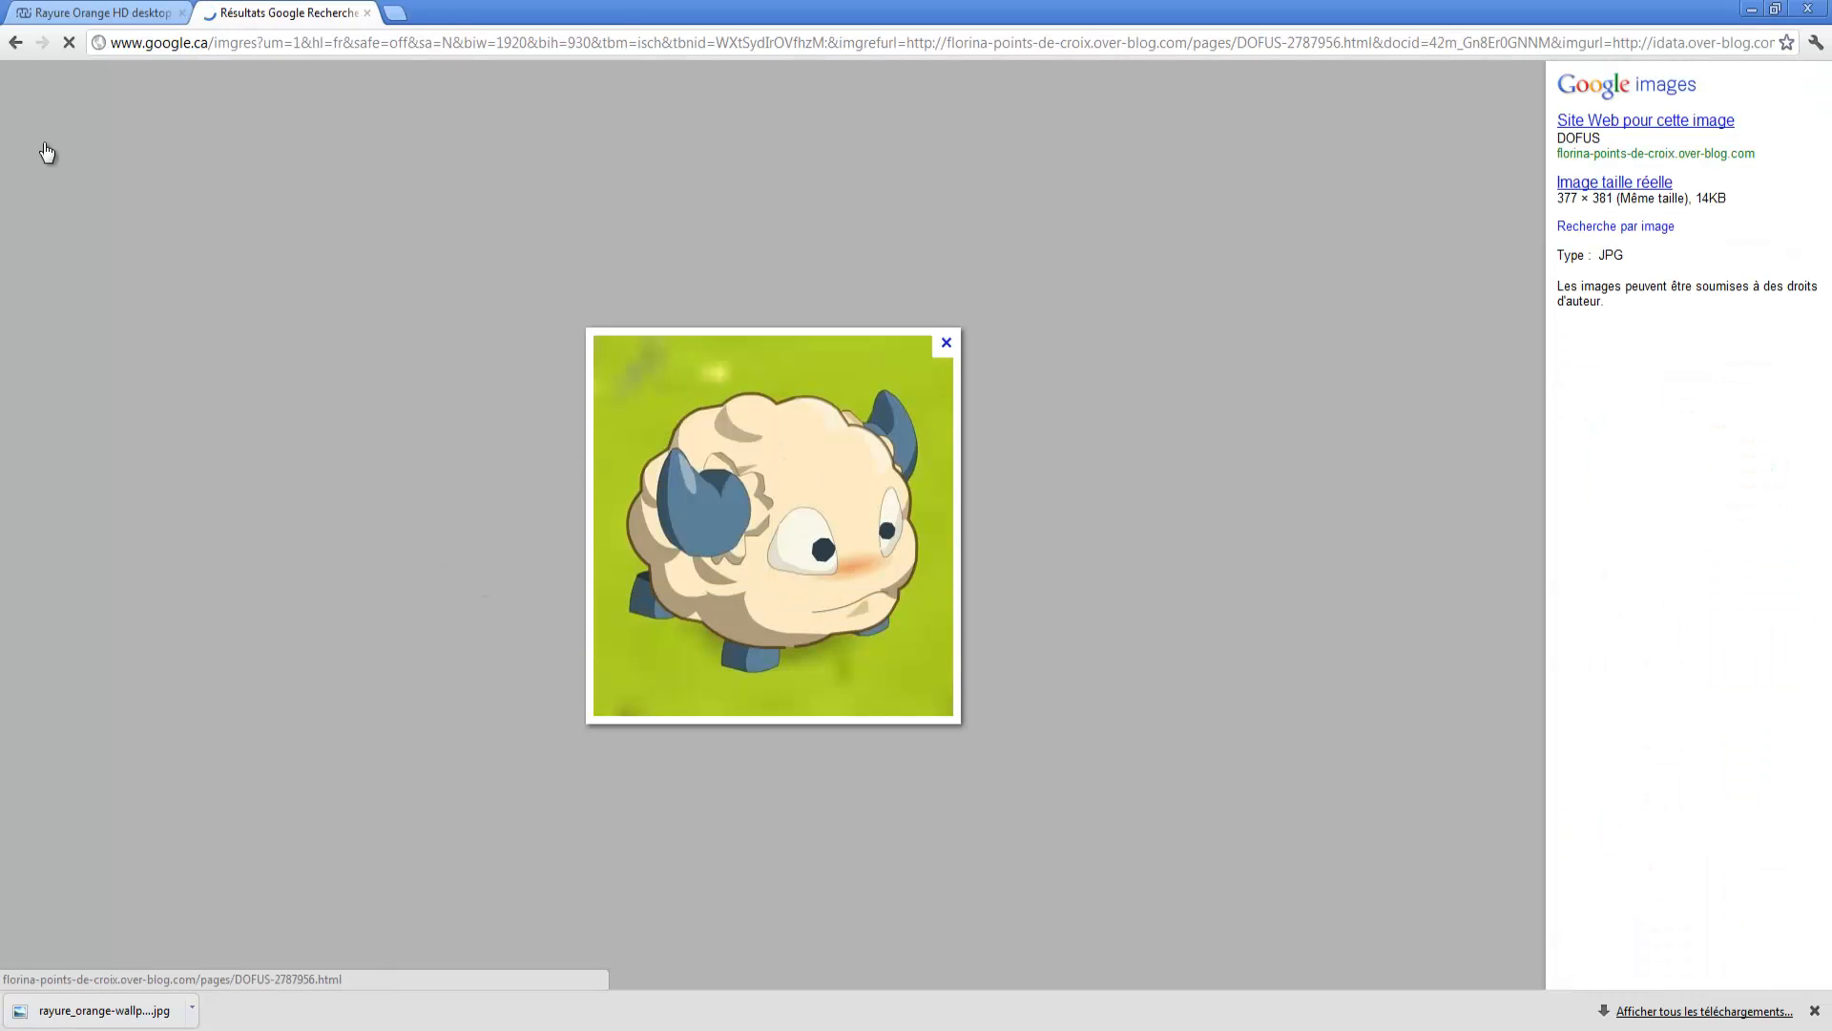
left_click(15, 42)
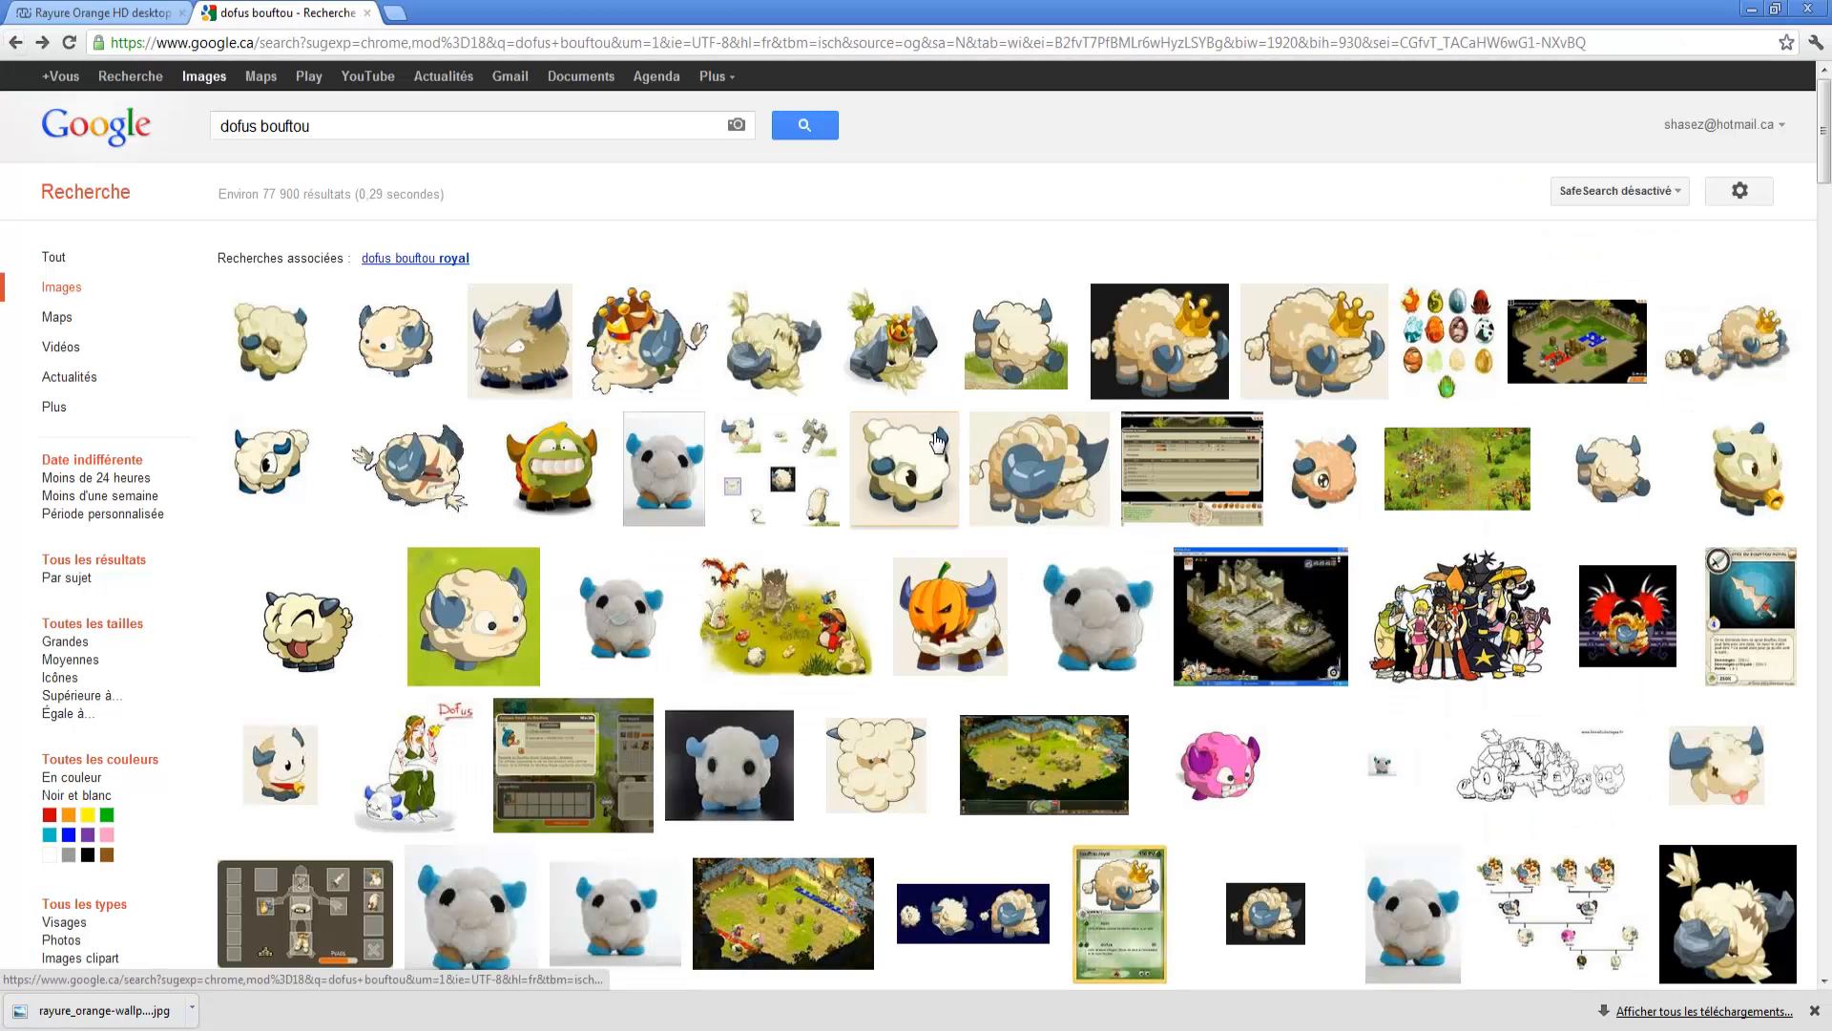
left_click(767, 335)
left_click(259, 354)
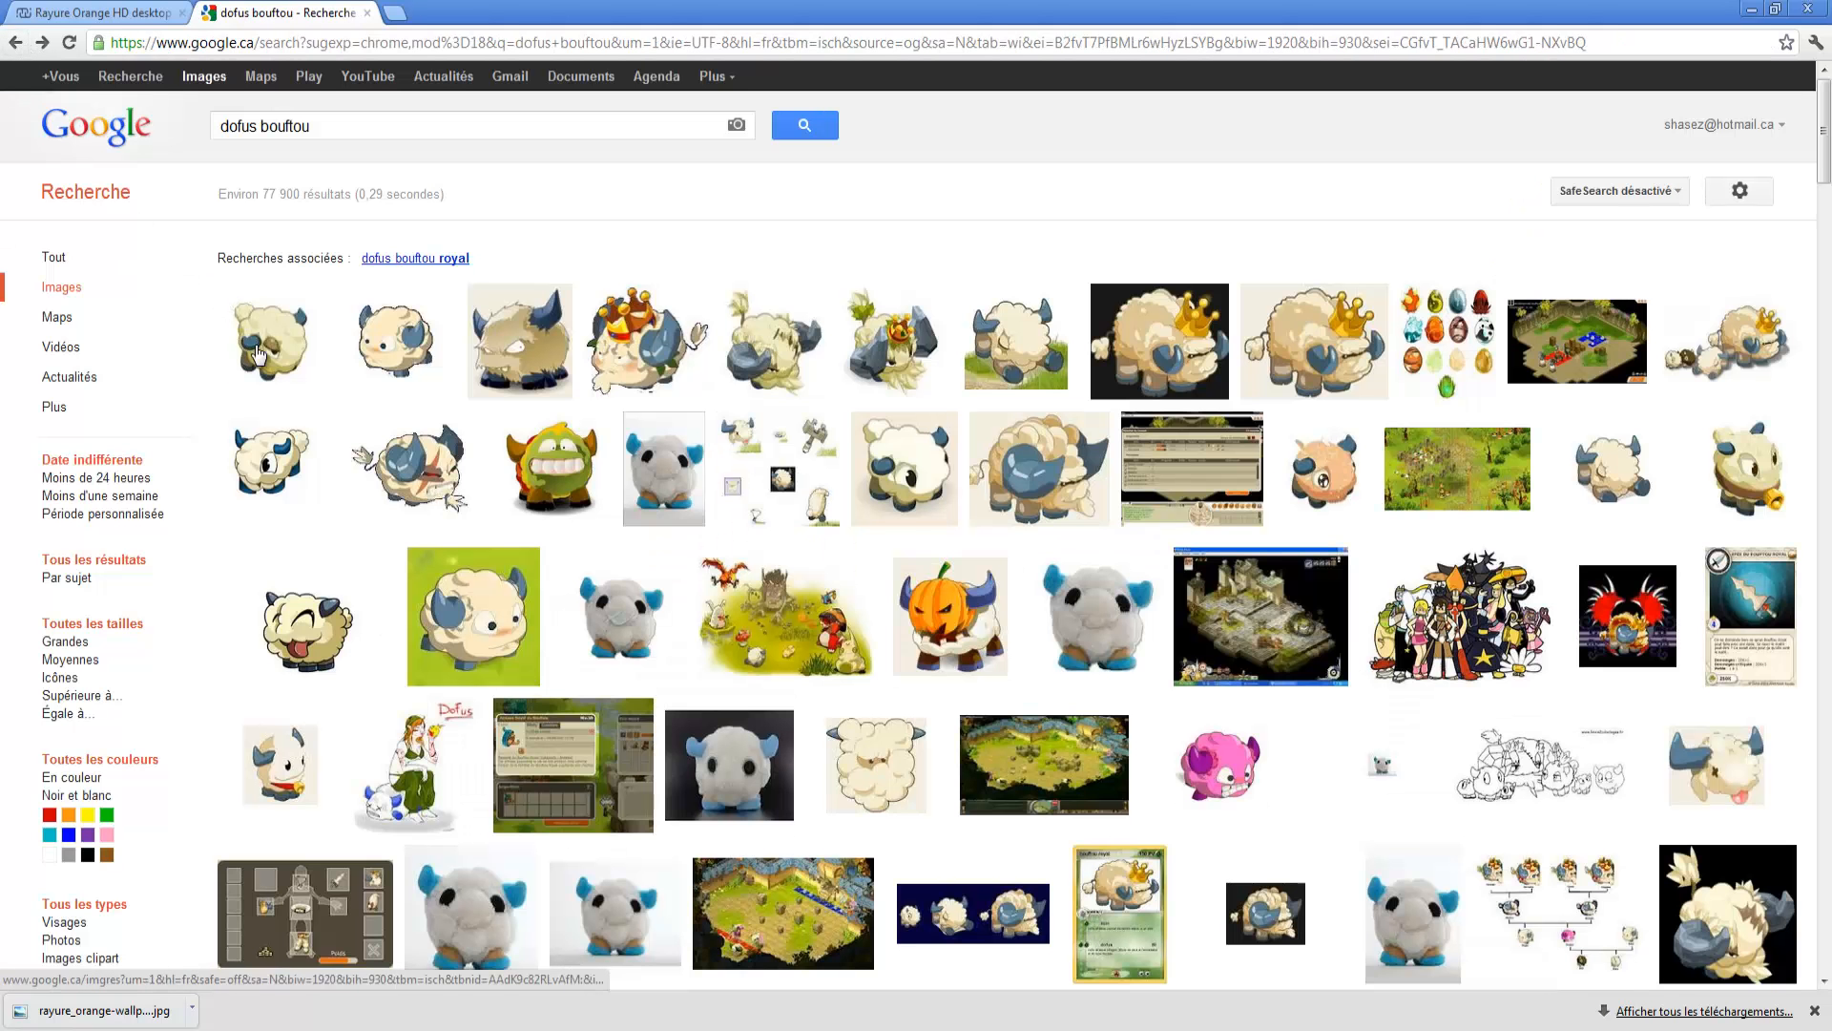
mouse_move(272, 357)
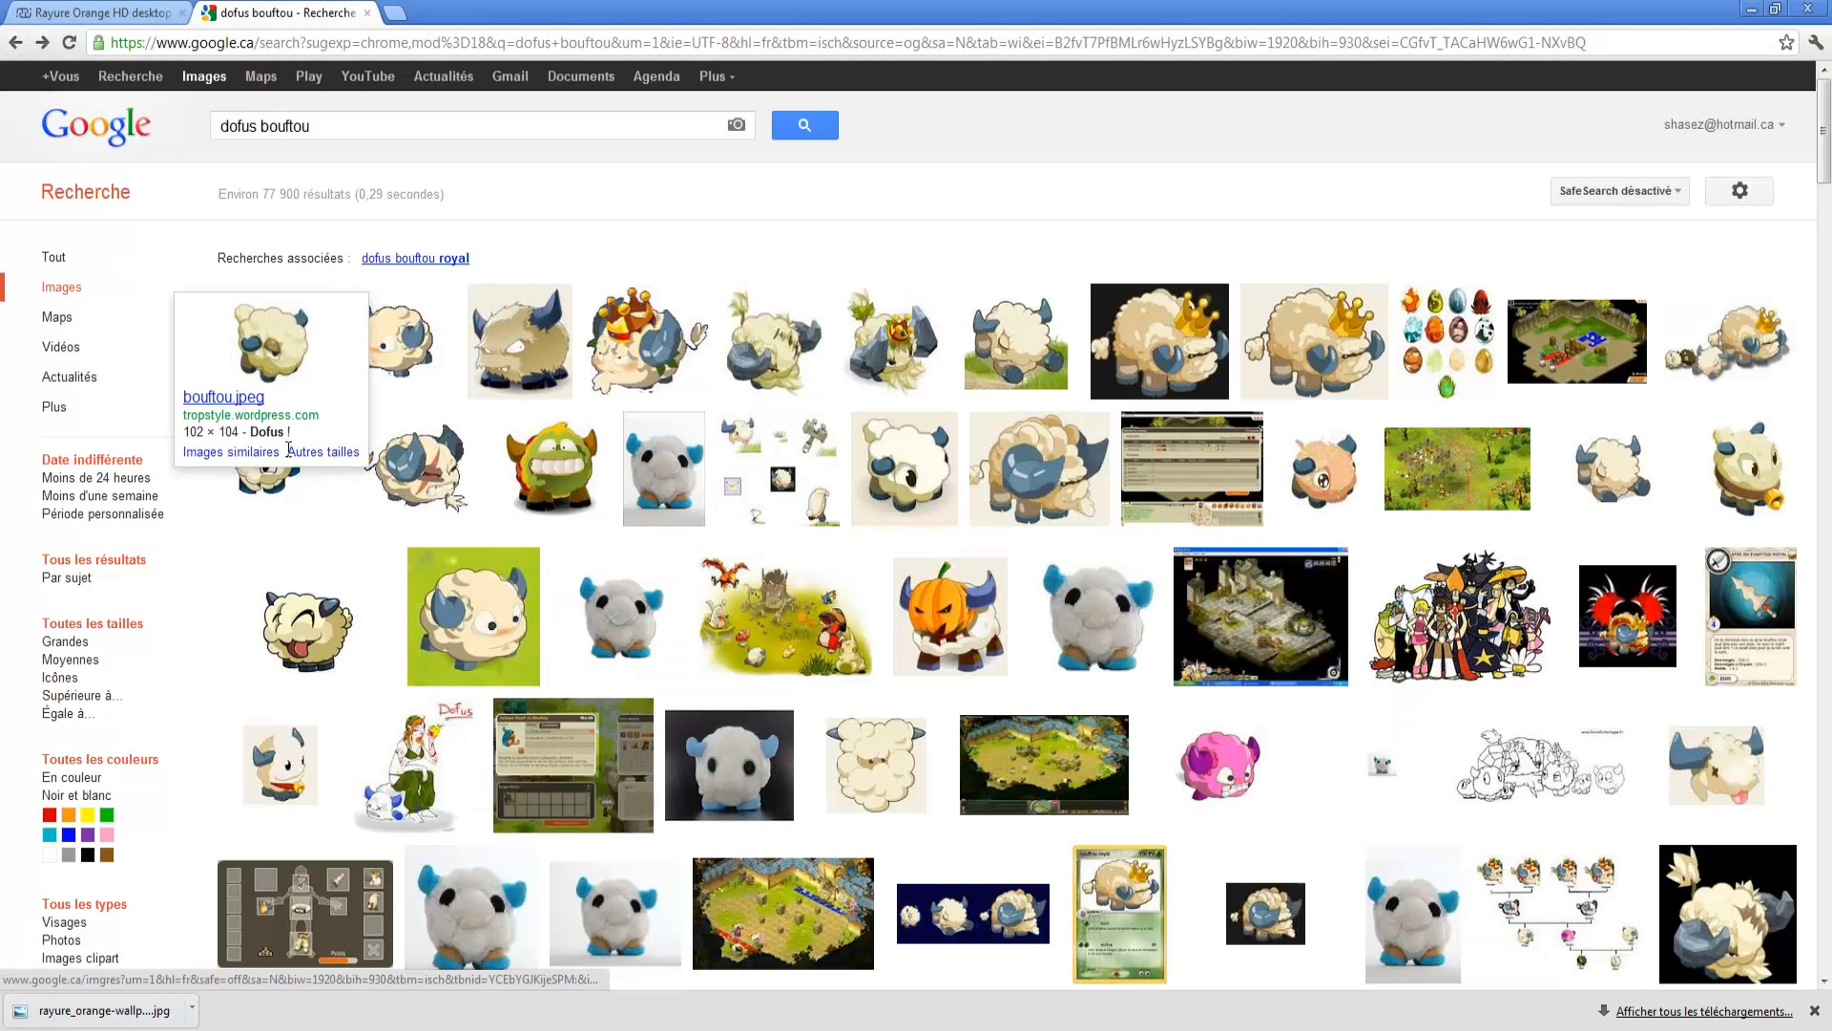
left_click(247, 322)
left_click(1613, 203)
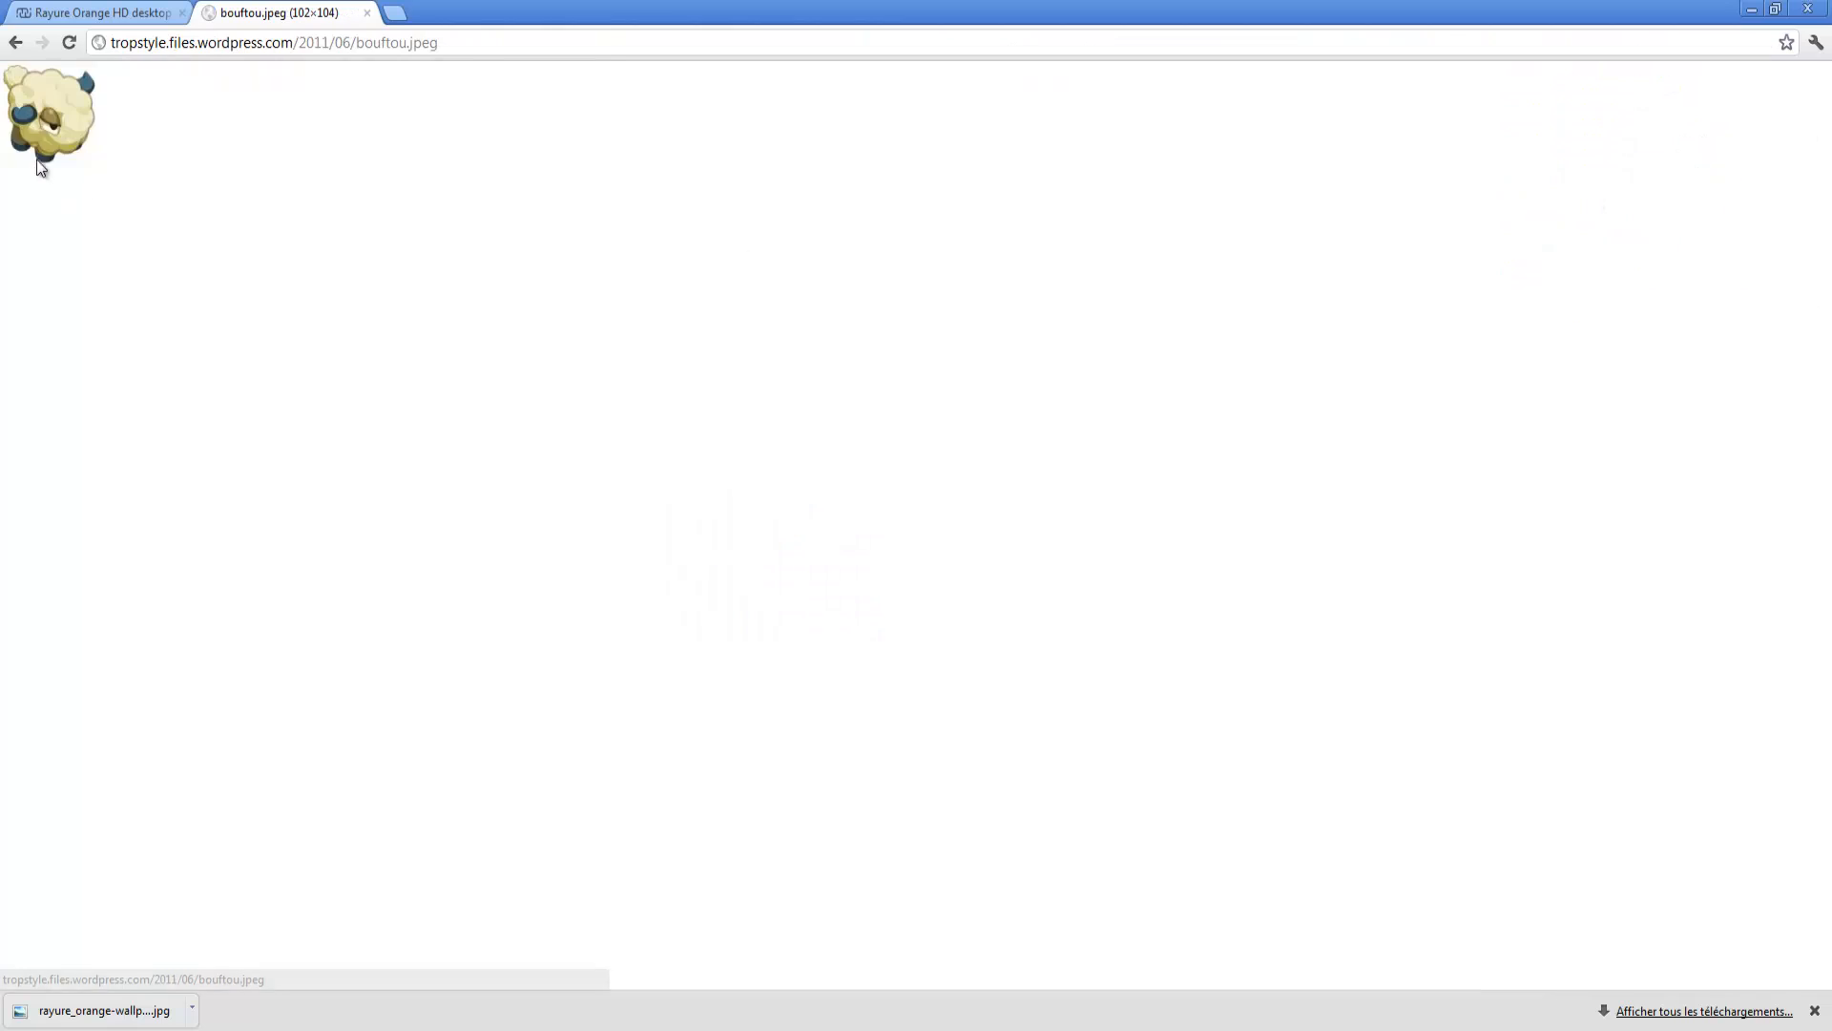
- Save the bouftou picture as bouftou.jpeg in the Image folder on the desktop
right_click(36, 138)
left_click(95, 149)
left_click_drag(179, 209, 186, 128)
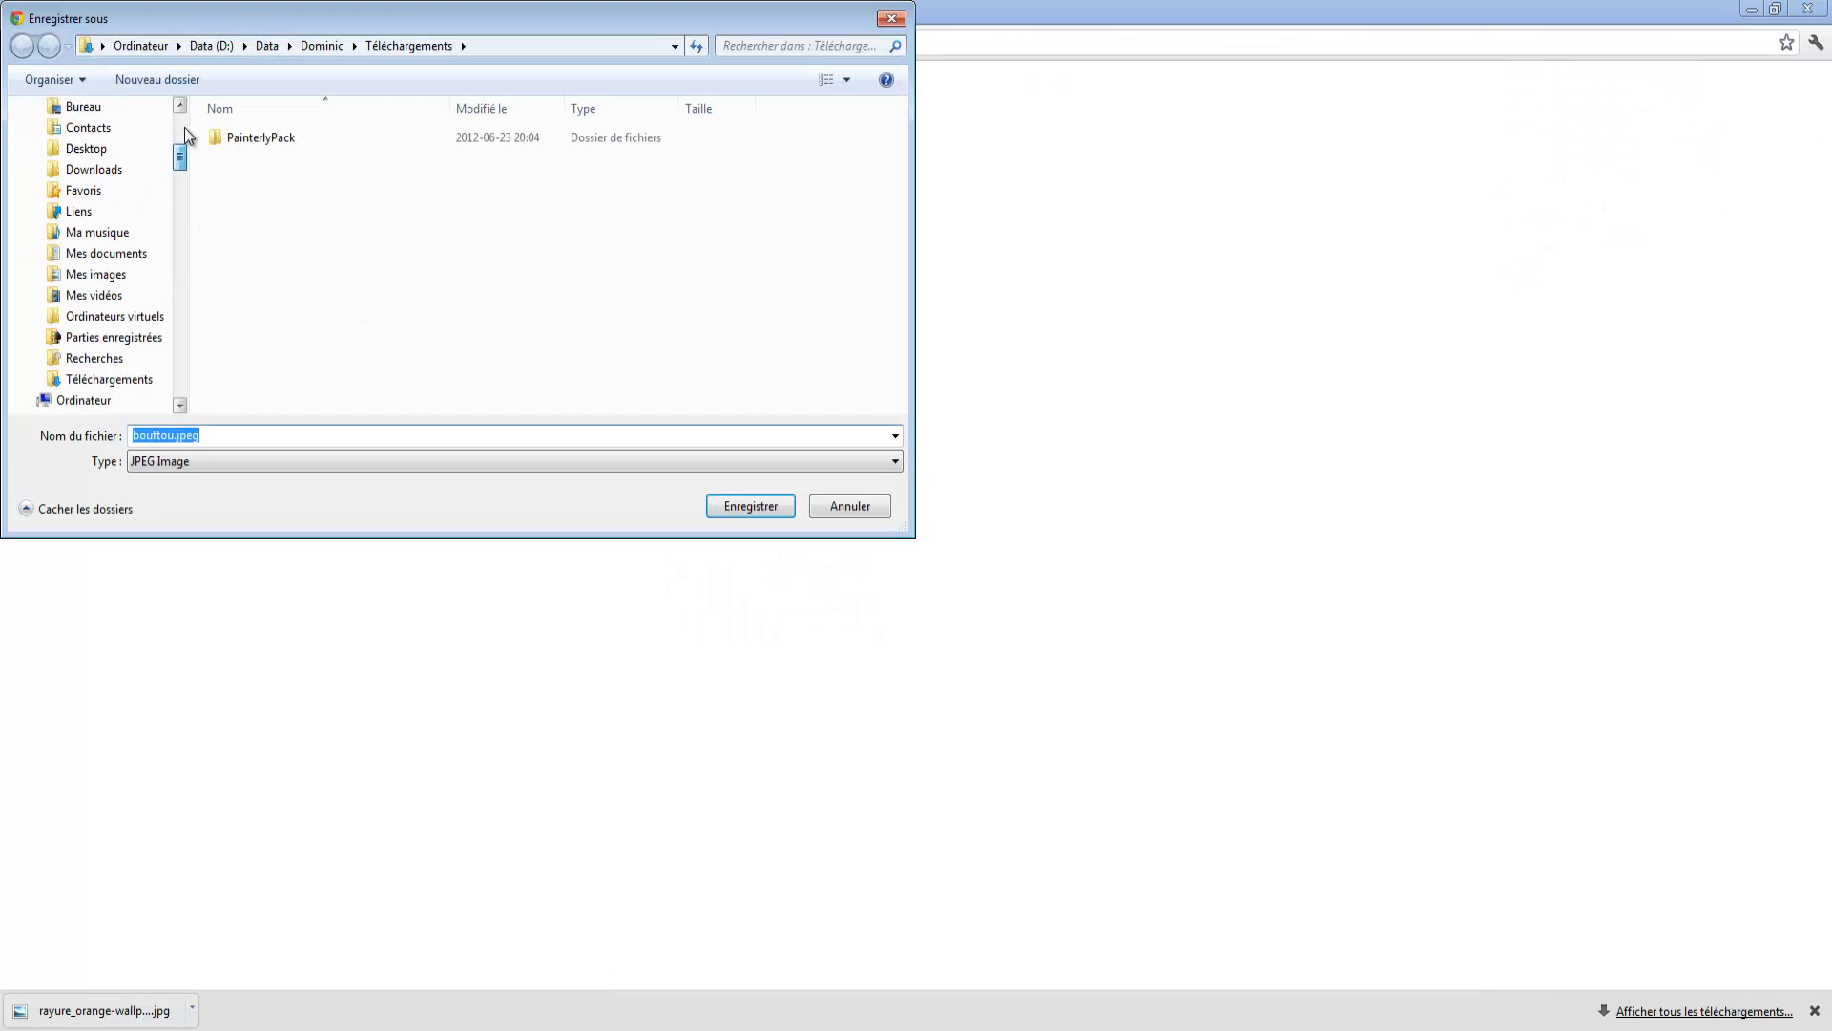
left_click(86, 220)
left_click(306, 304)
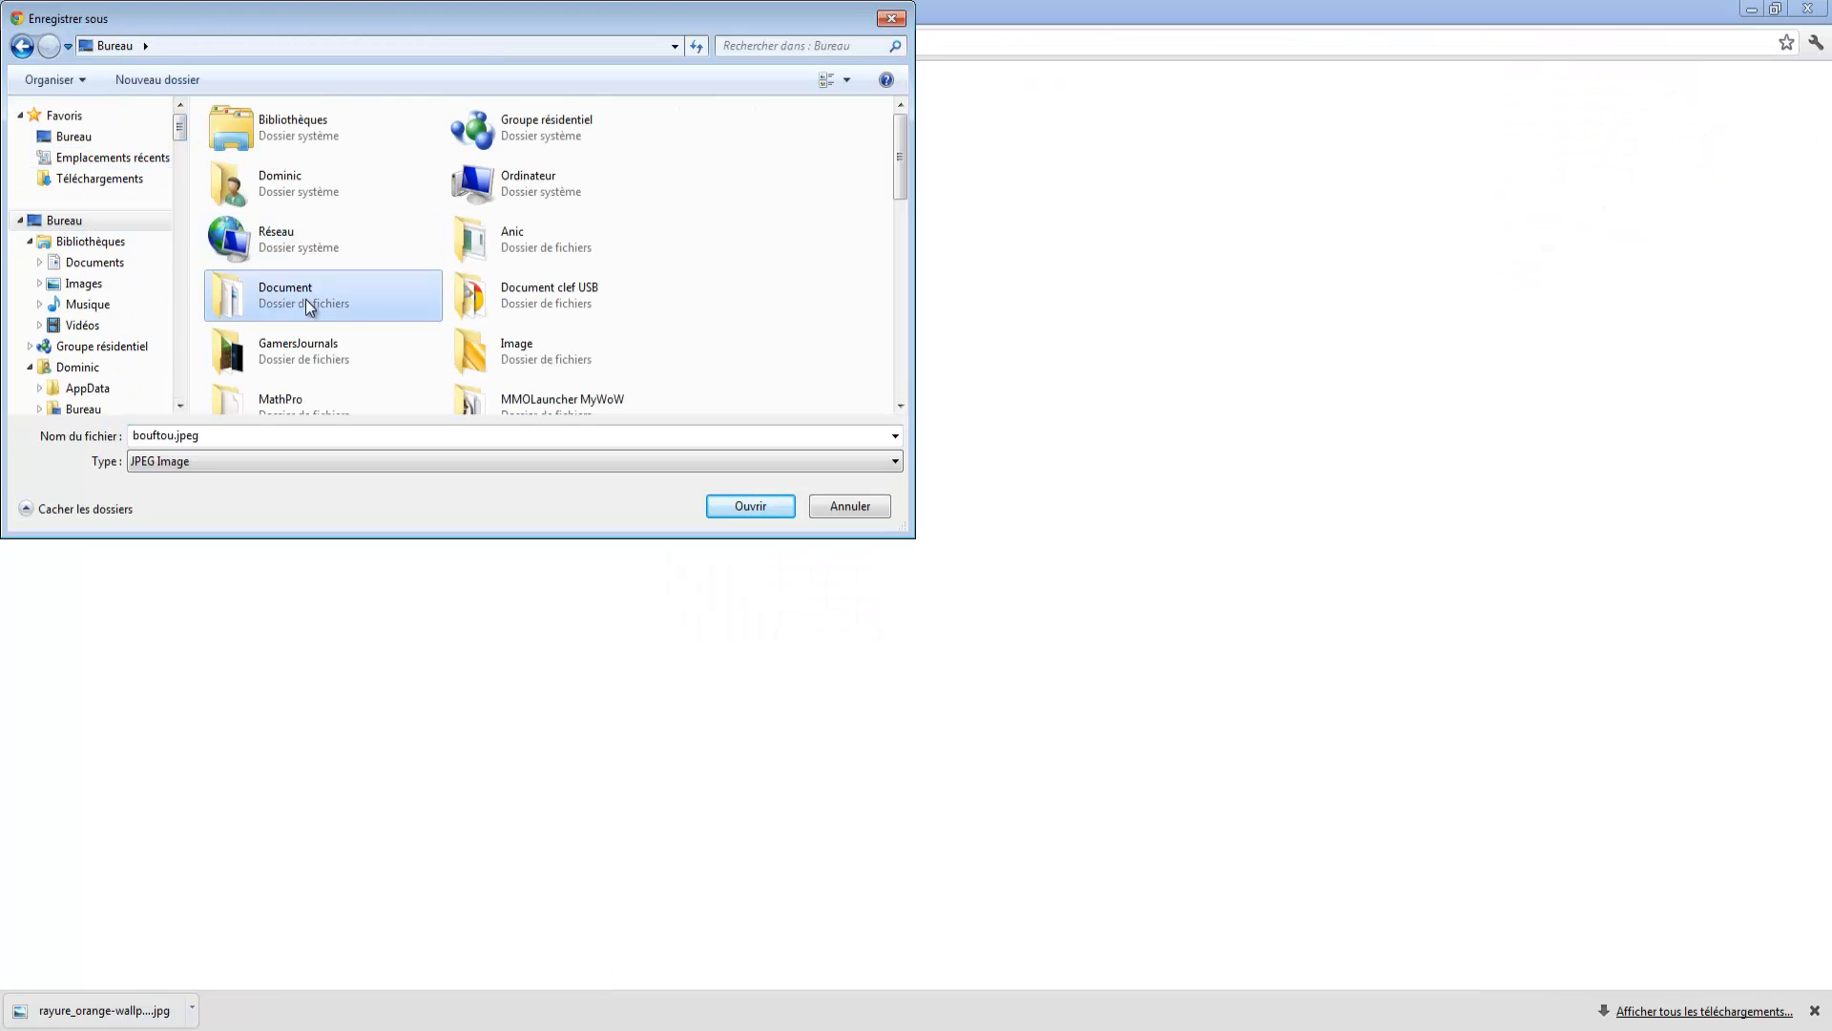
scroll(531, 292, "down", 2)
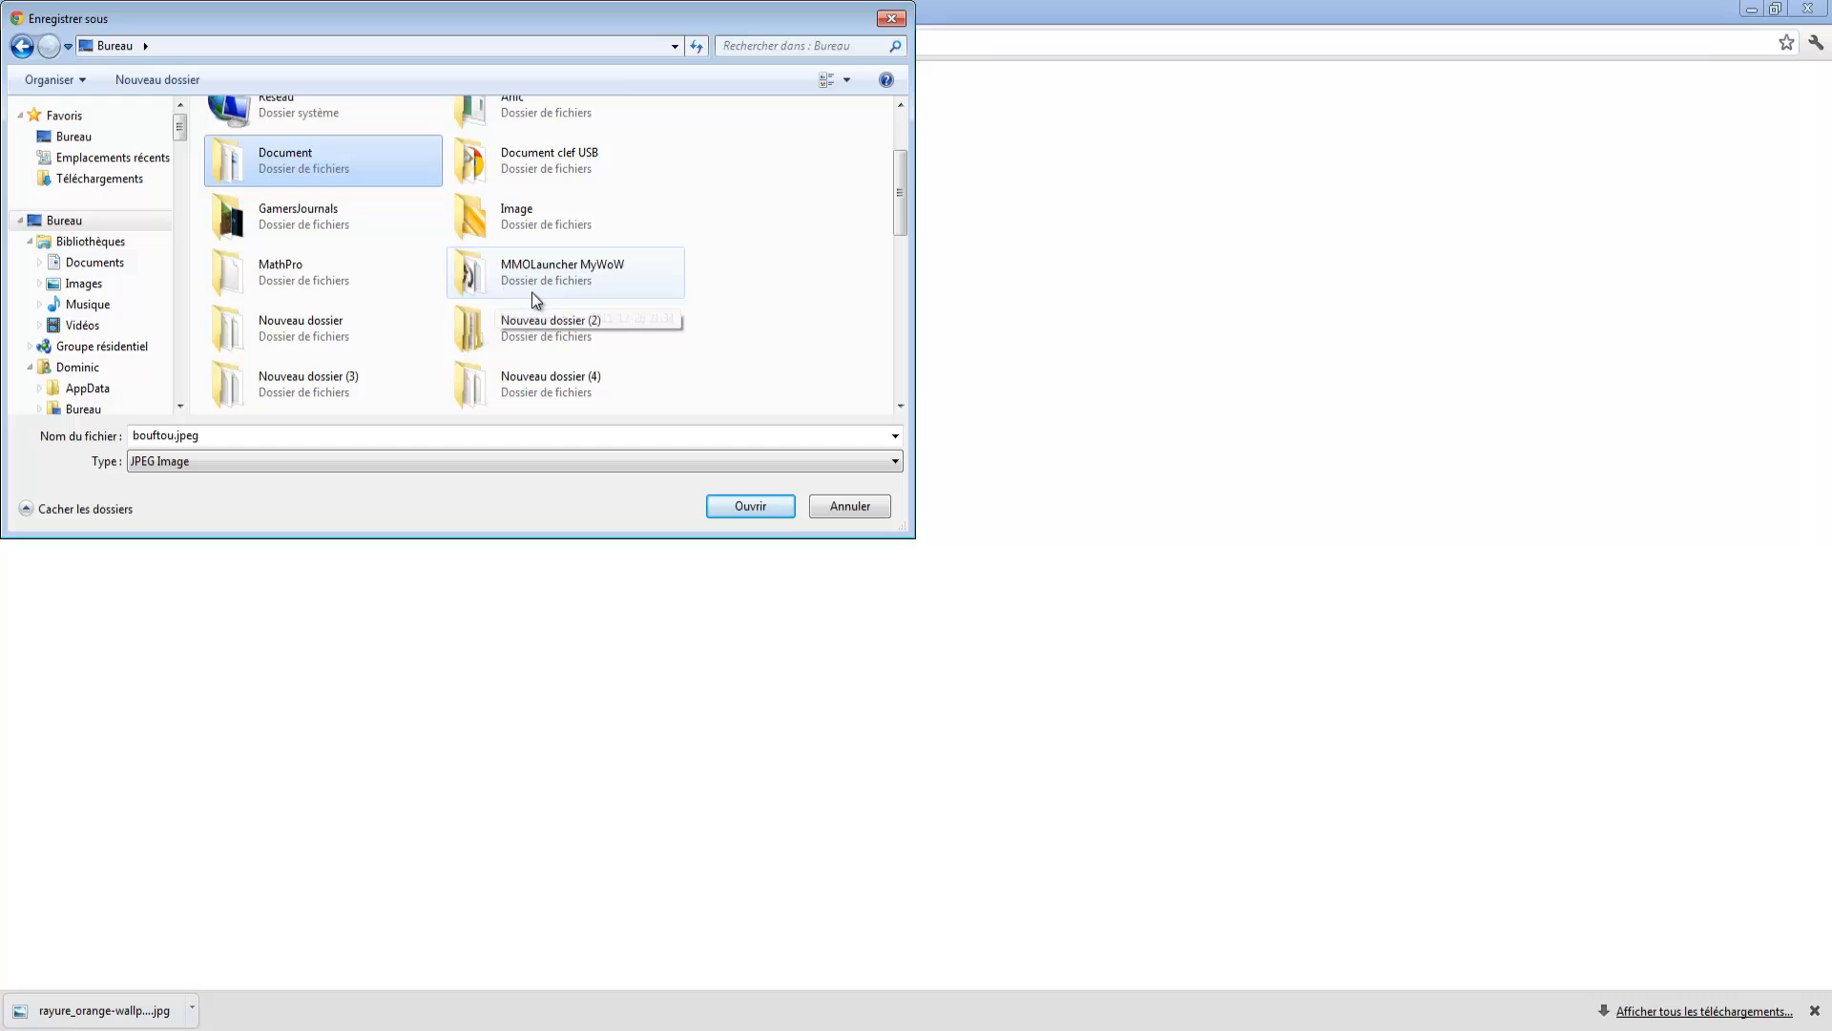
double_click(554, 238)
left_click(727, 511)
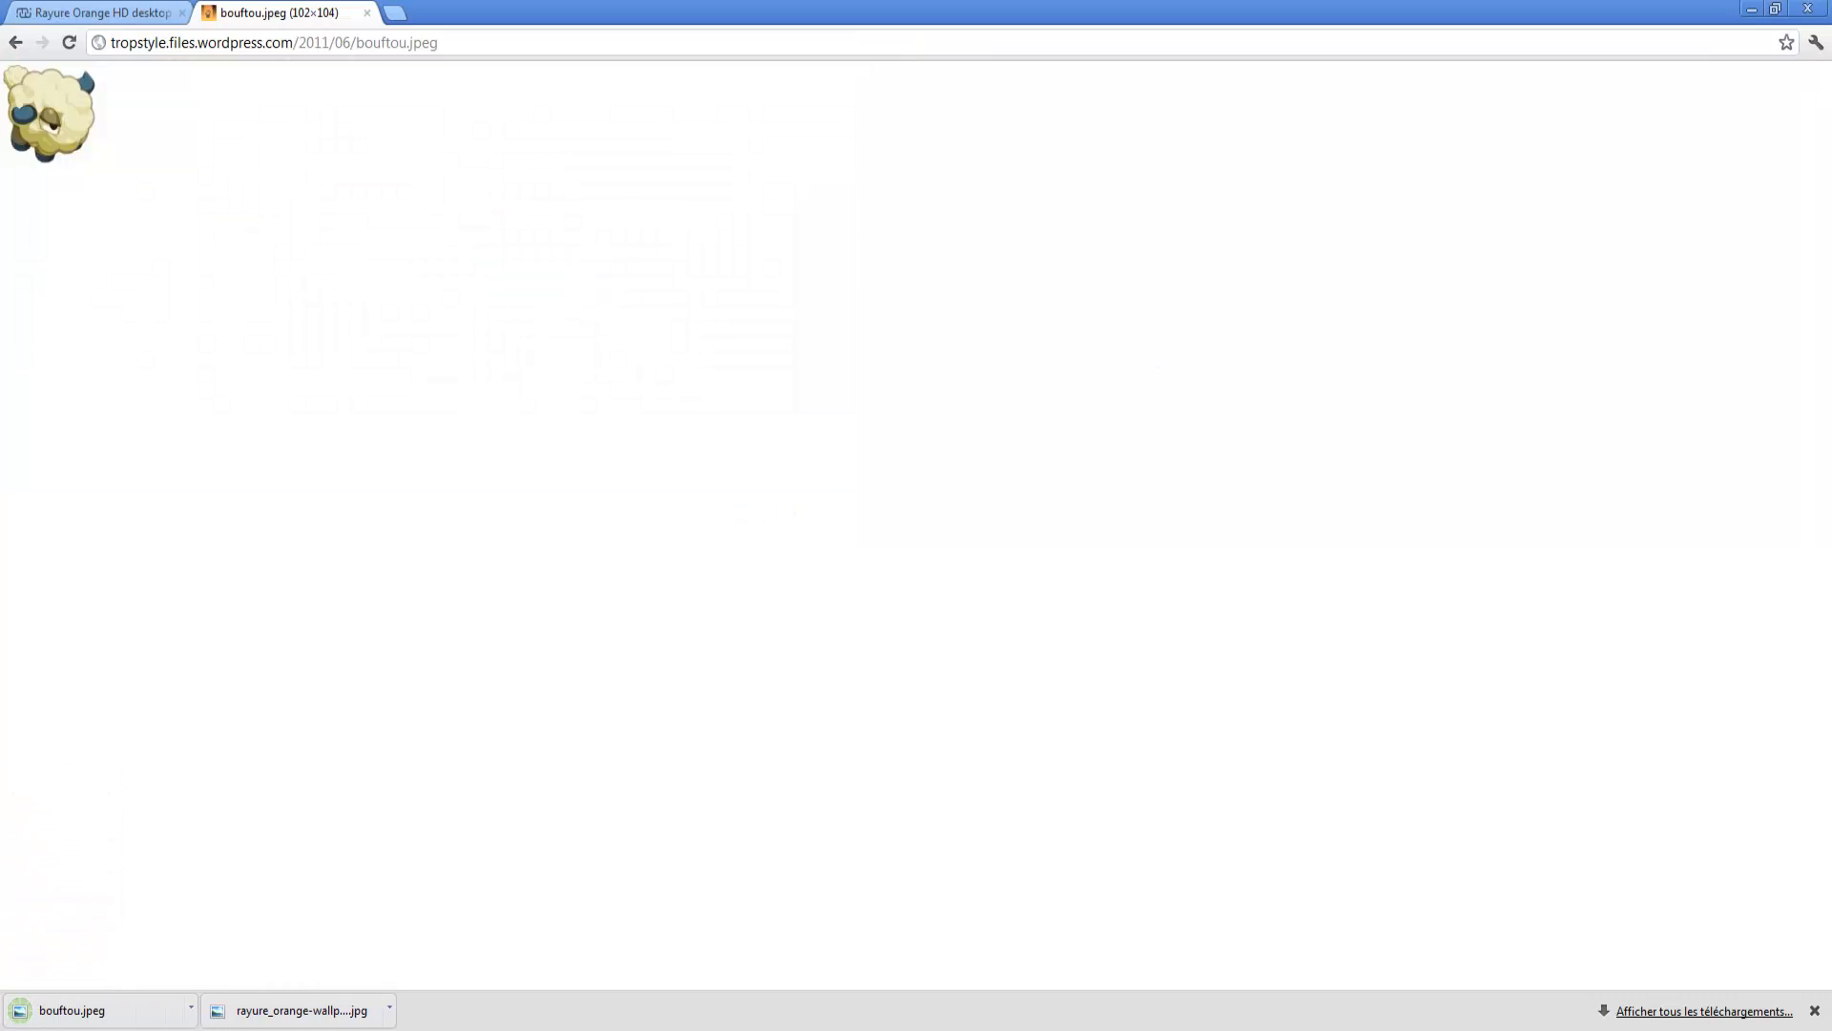
- Switch to Photoshop and open bouftou.jpeg there from the Image folder
left_click(1753, 11)
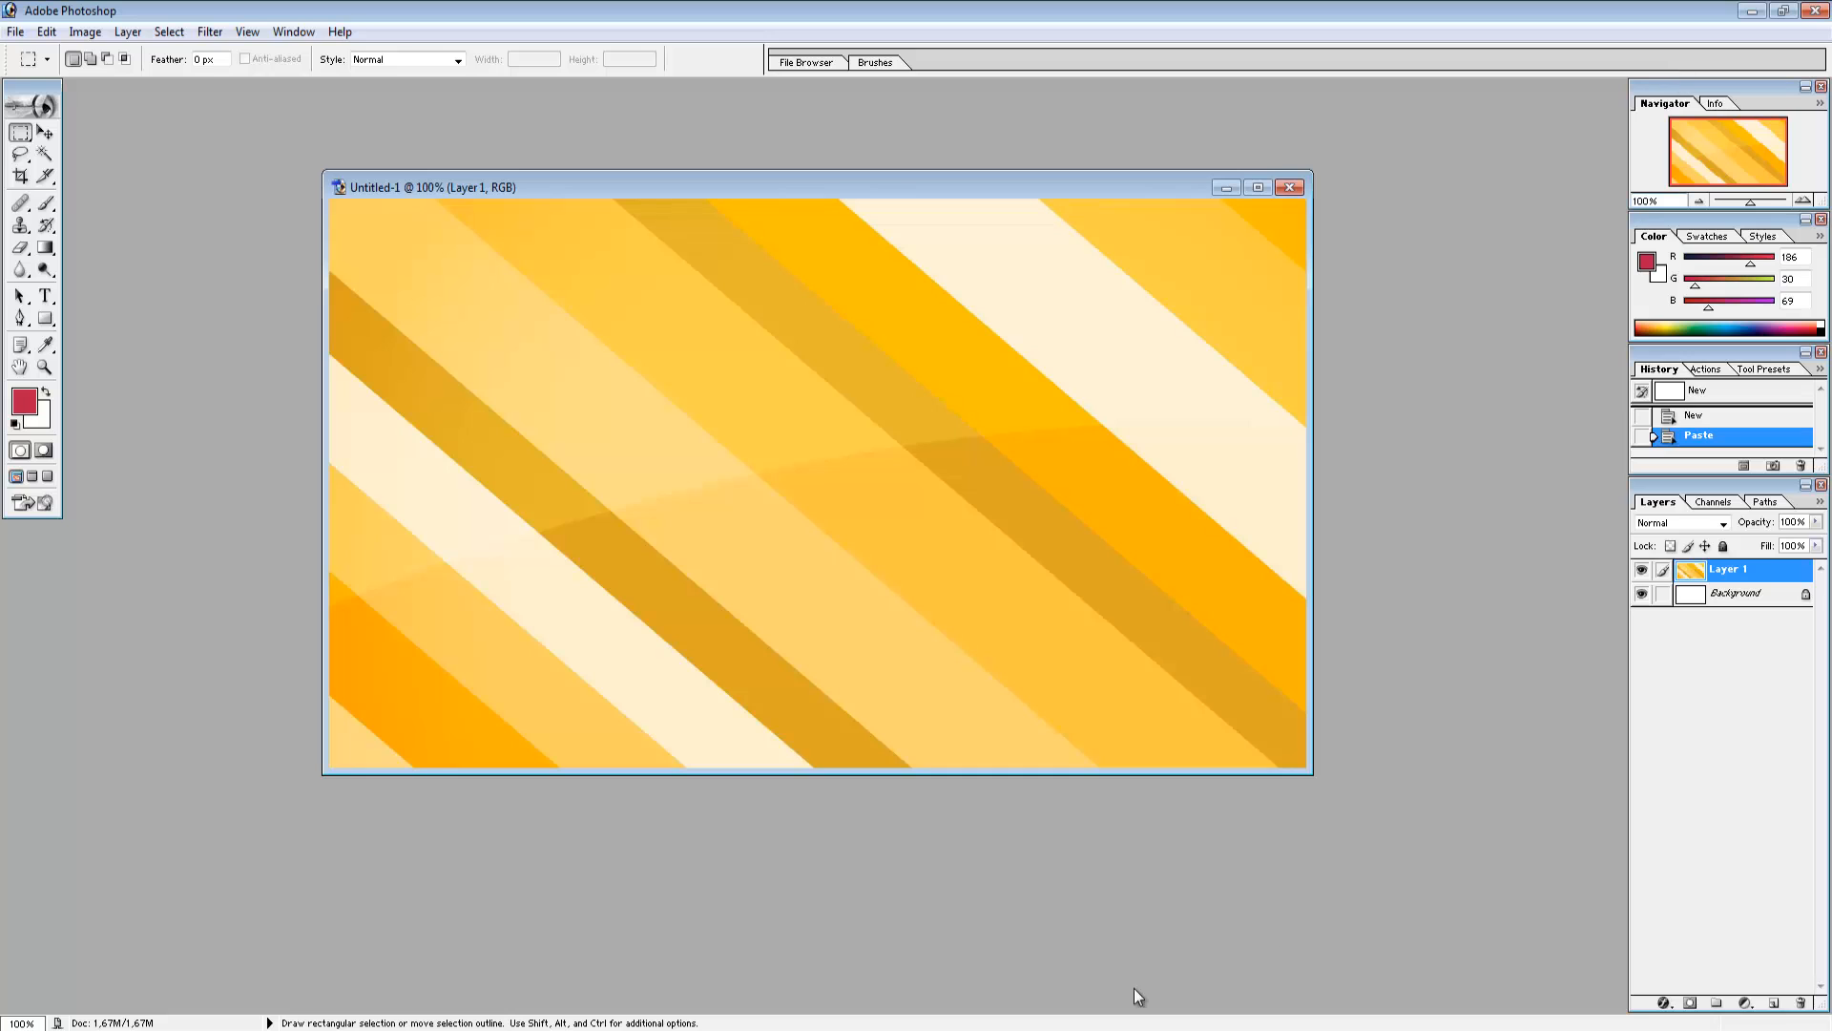
left_click(839, 1029)
left_click(1394, 398)
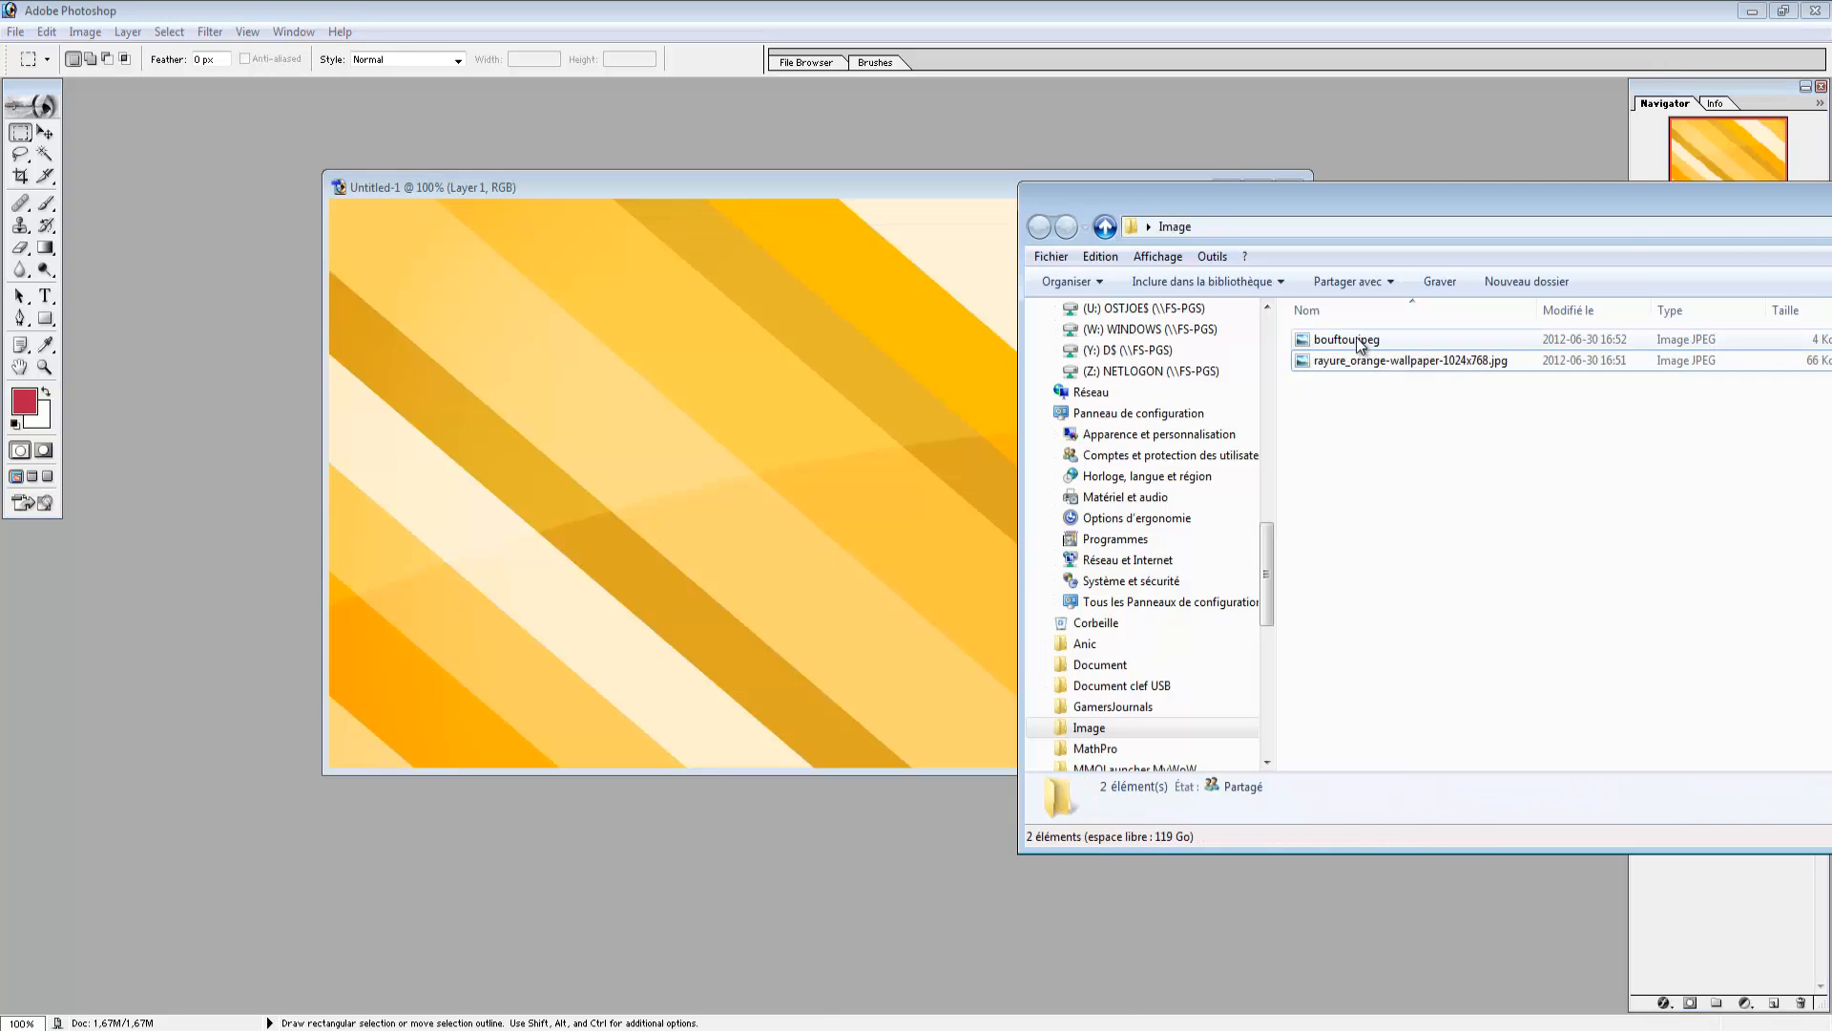
left_click_drag(1357, 341, 799, 884)
- Select and copy the entire bouftou image and paste it as a new layer into the striped wallpaper document
left_click(189, 117)
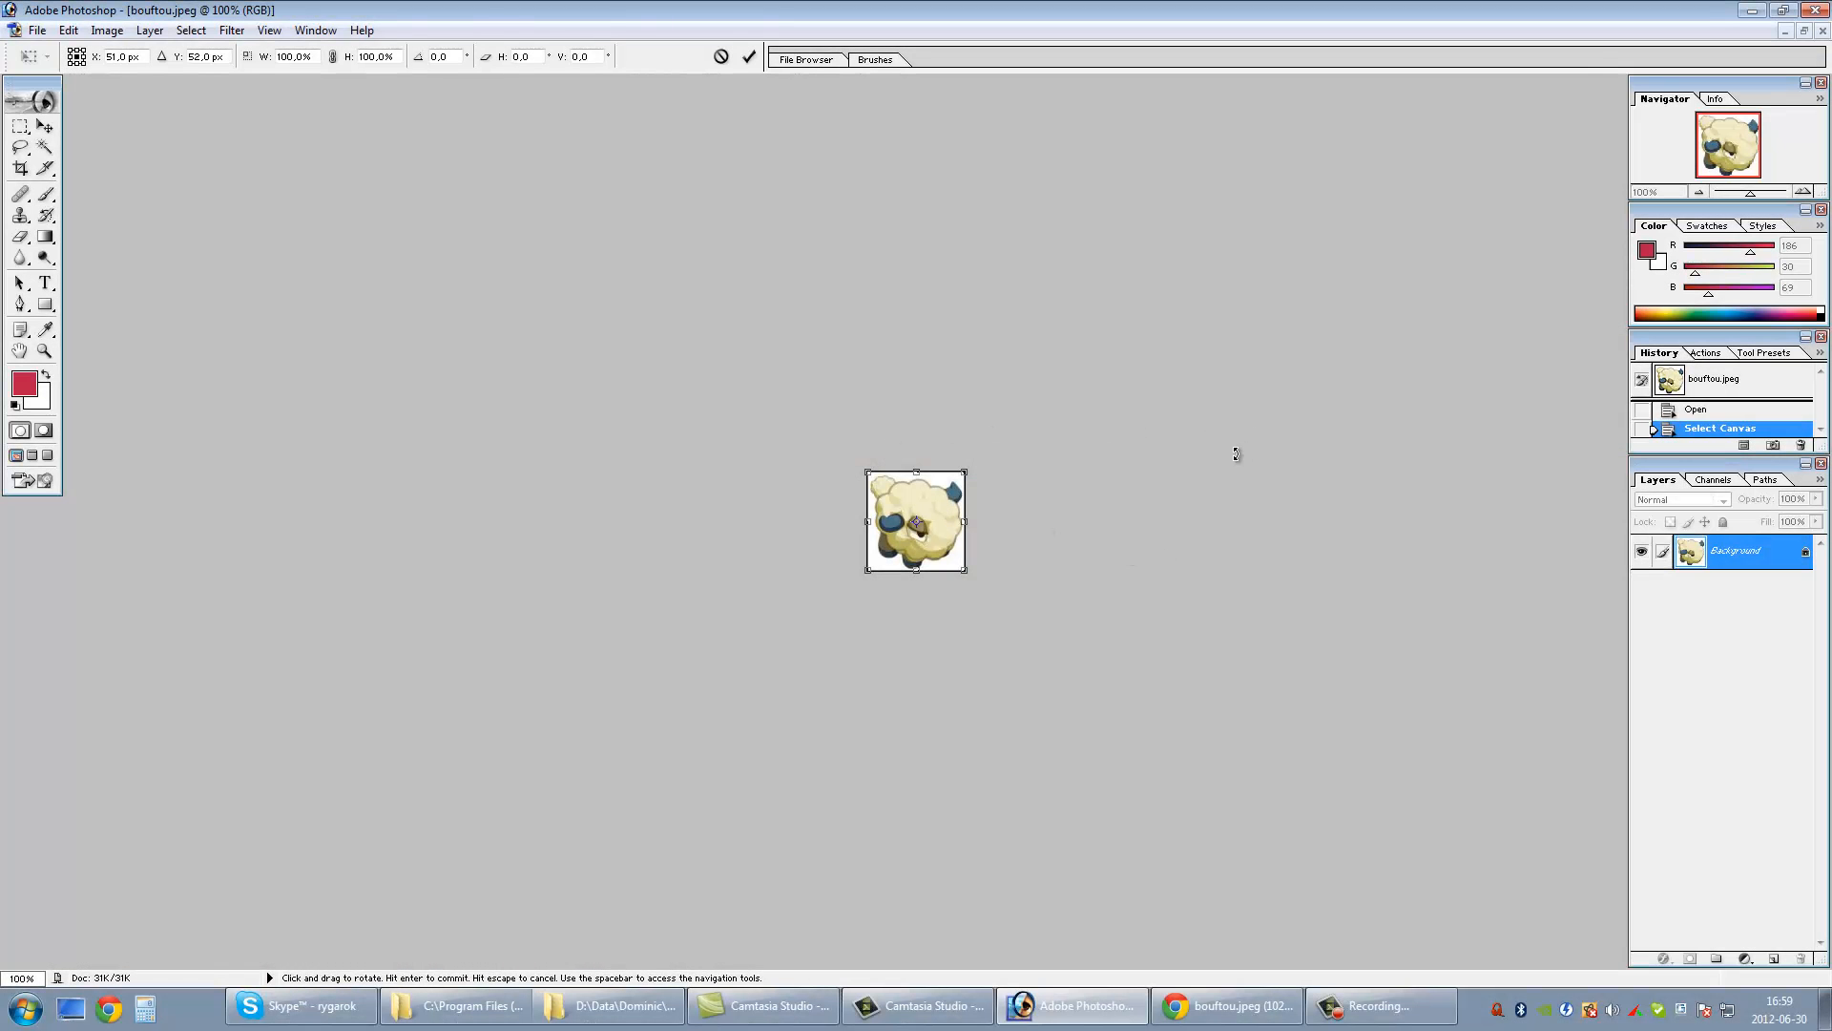
scroll(964, 516, "down", 1)
scroll(964, 515, "up", 12)
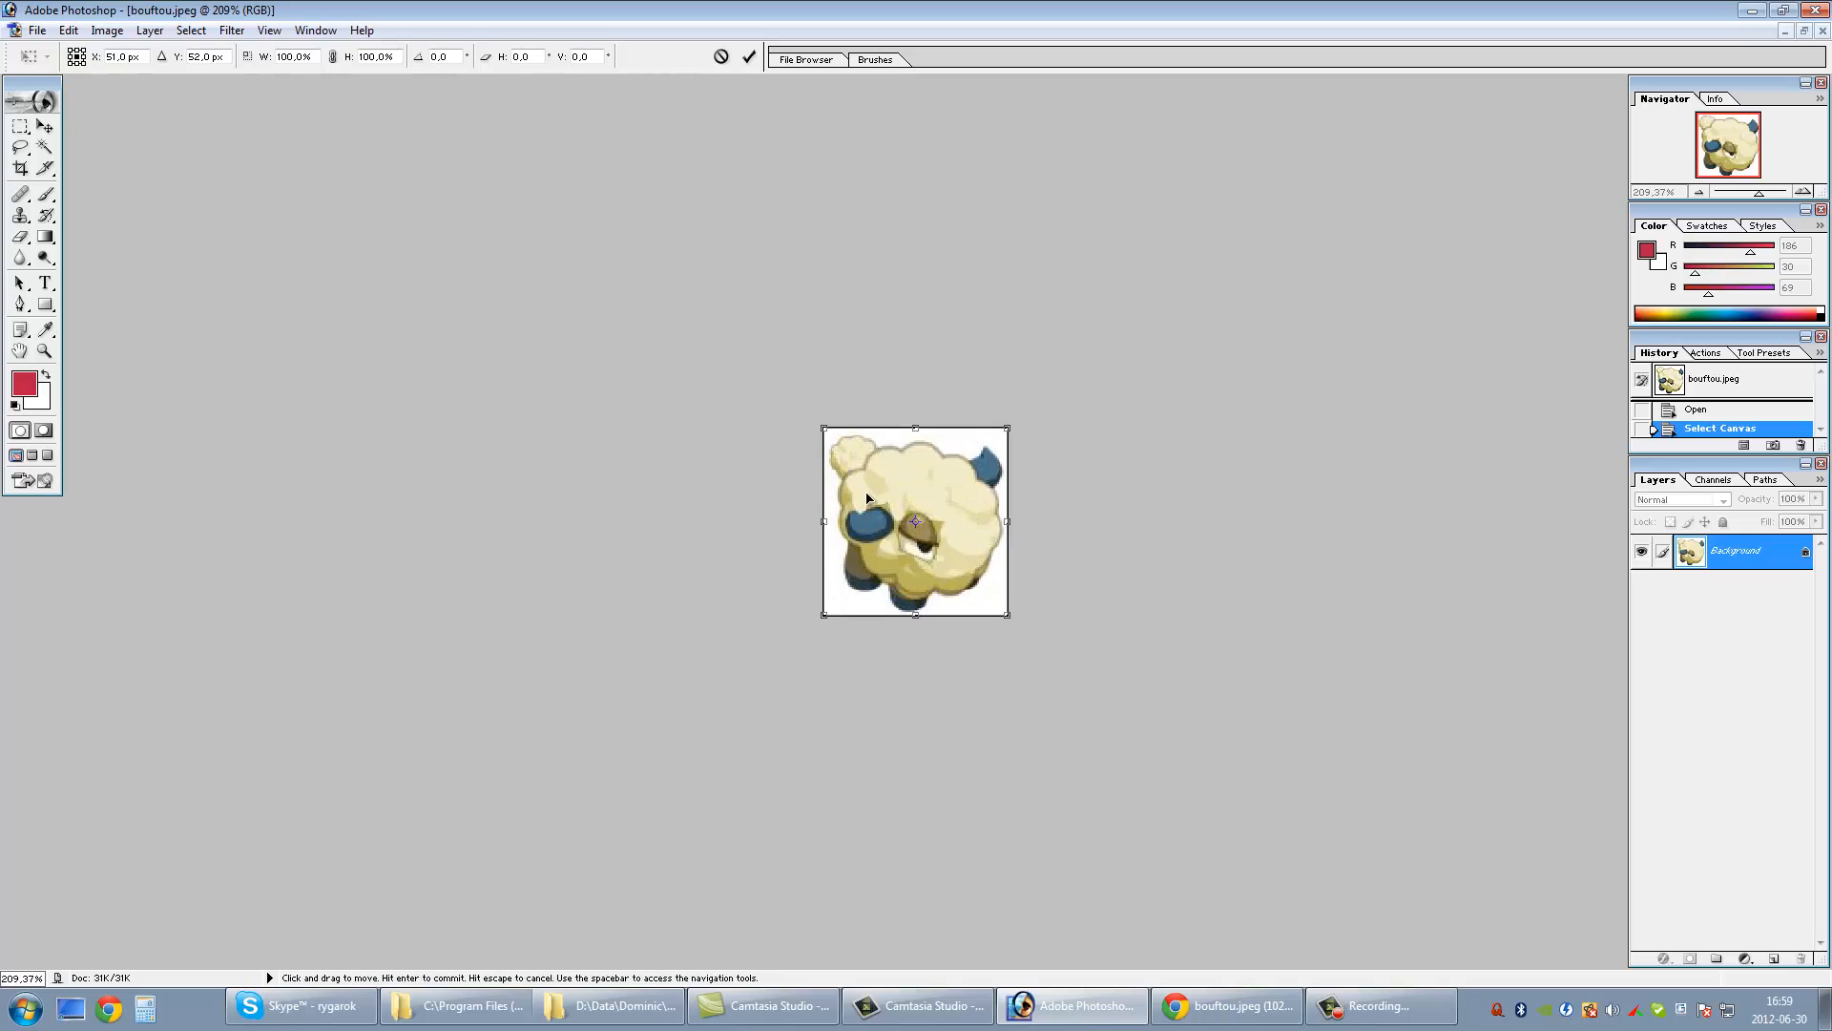
left_click(44, 126)
key("ctrl+a")
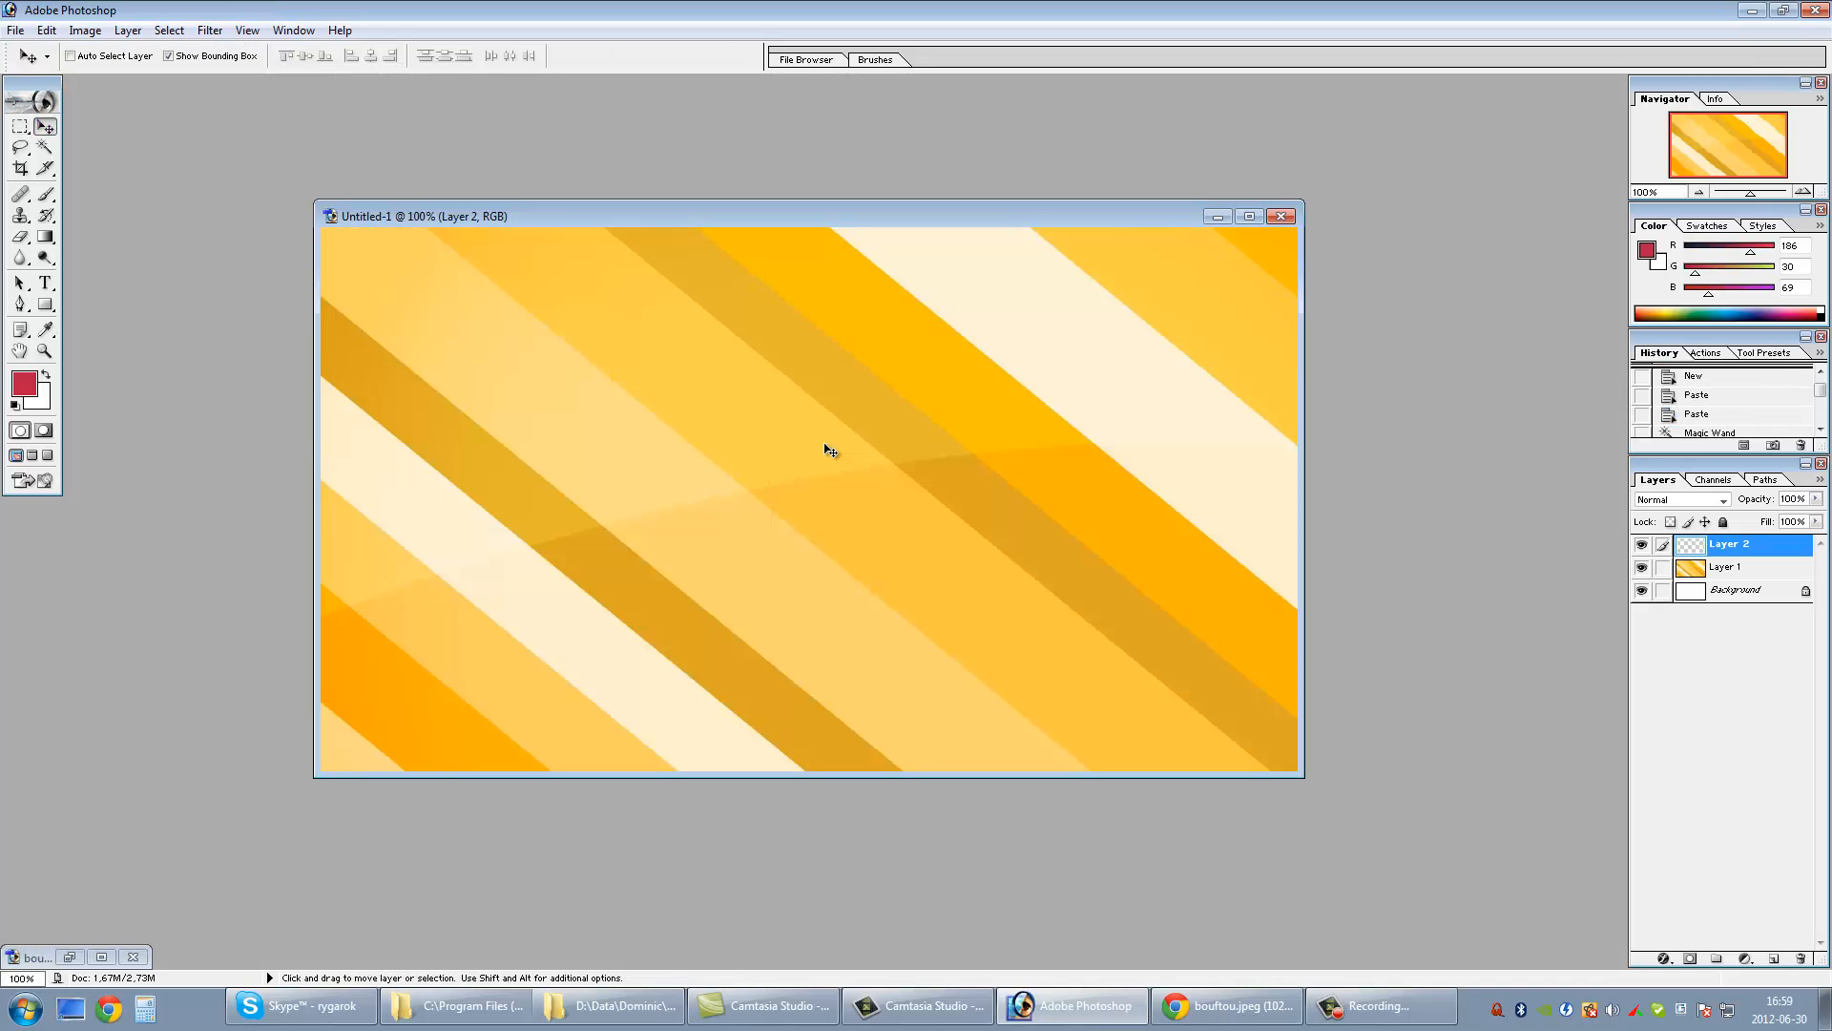
key("ctrl+v")
- Delete the white background around the pasted bouftou with a Magic Wand selection and deselect
scroll(797, 533, "up", 4)
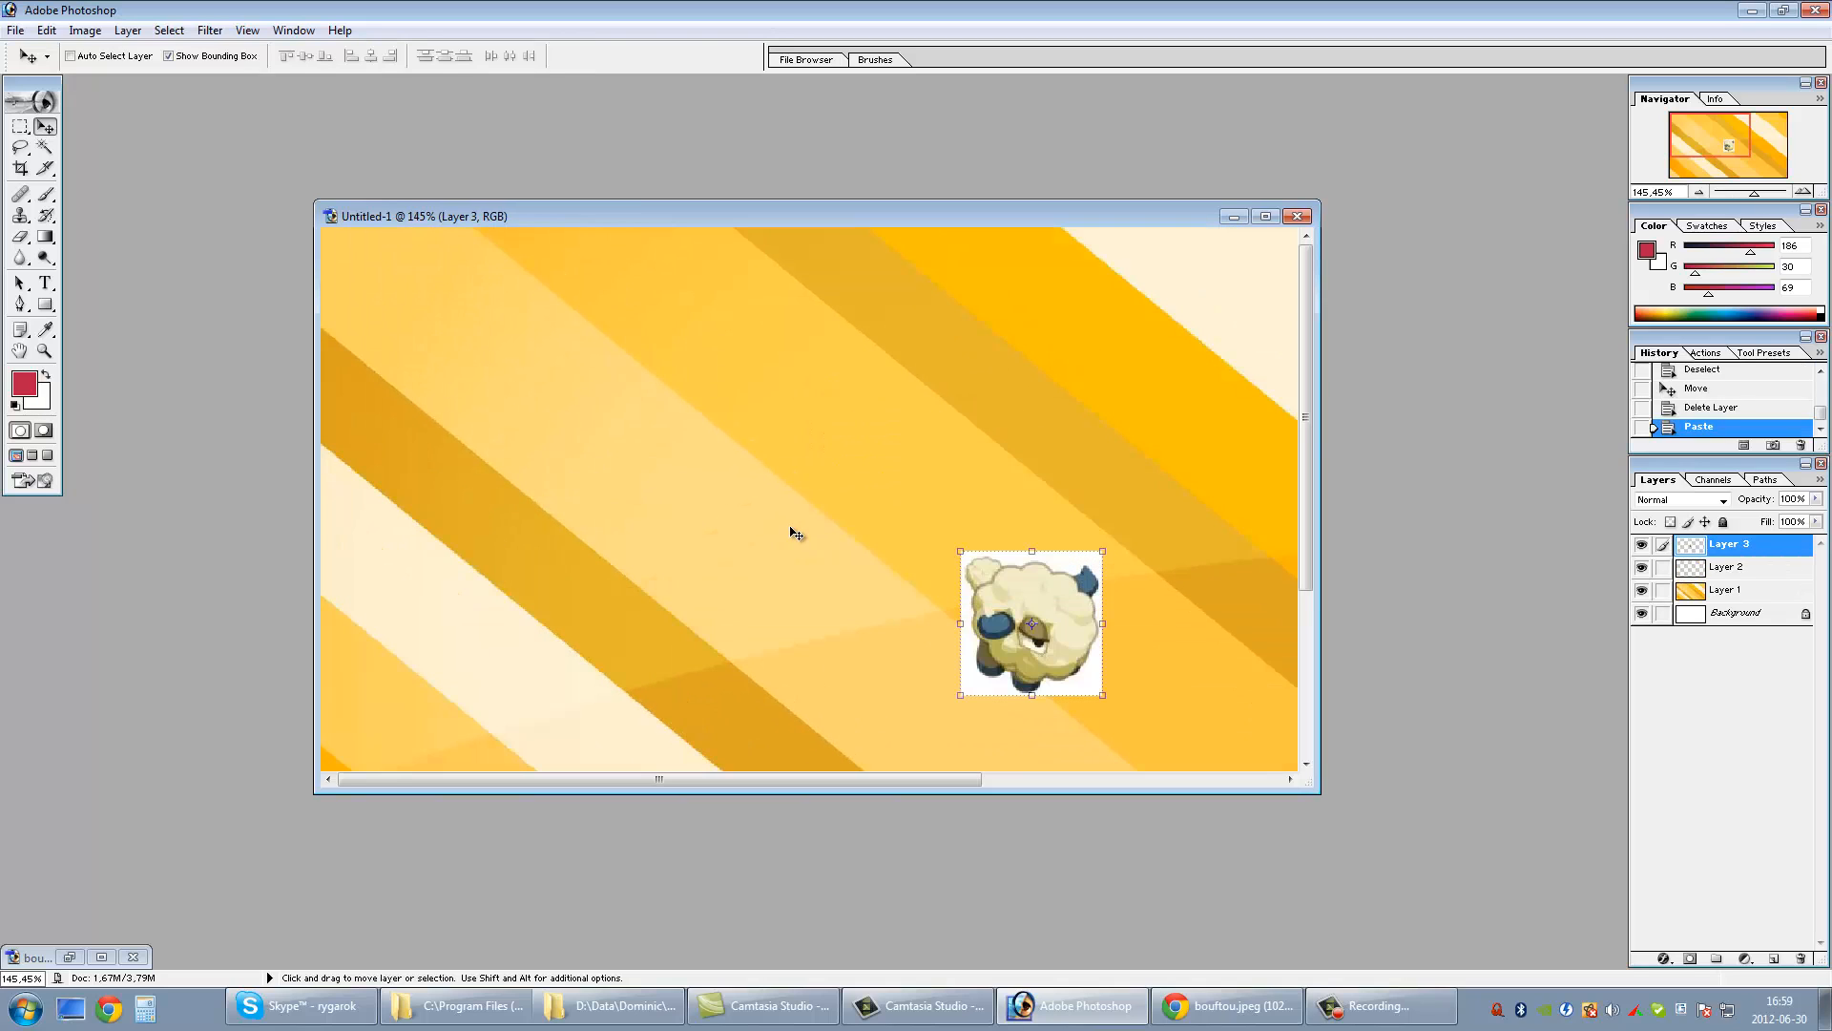
scroll(797, 531, "right", 3)
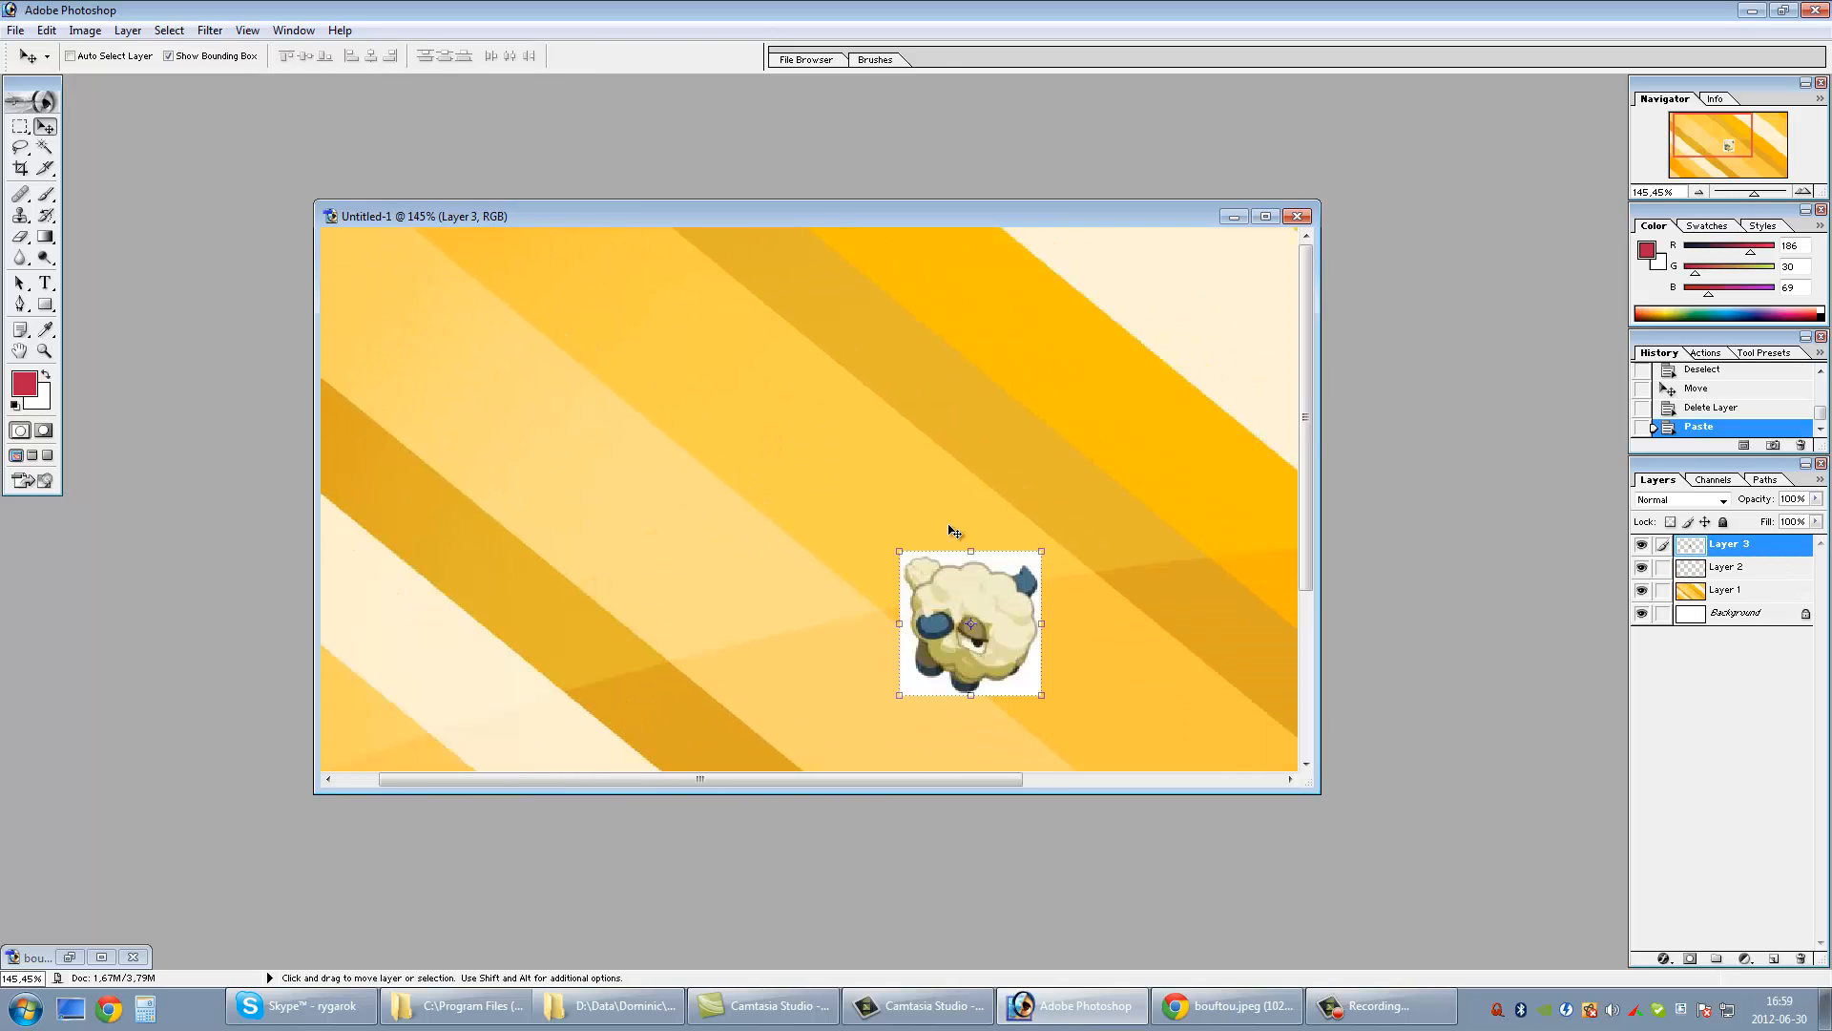
left_click(45, 149)
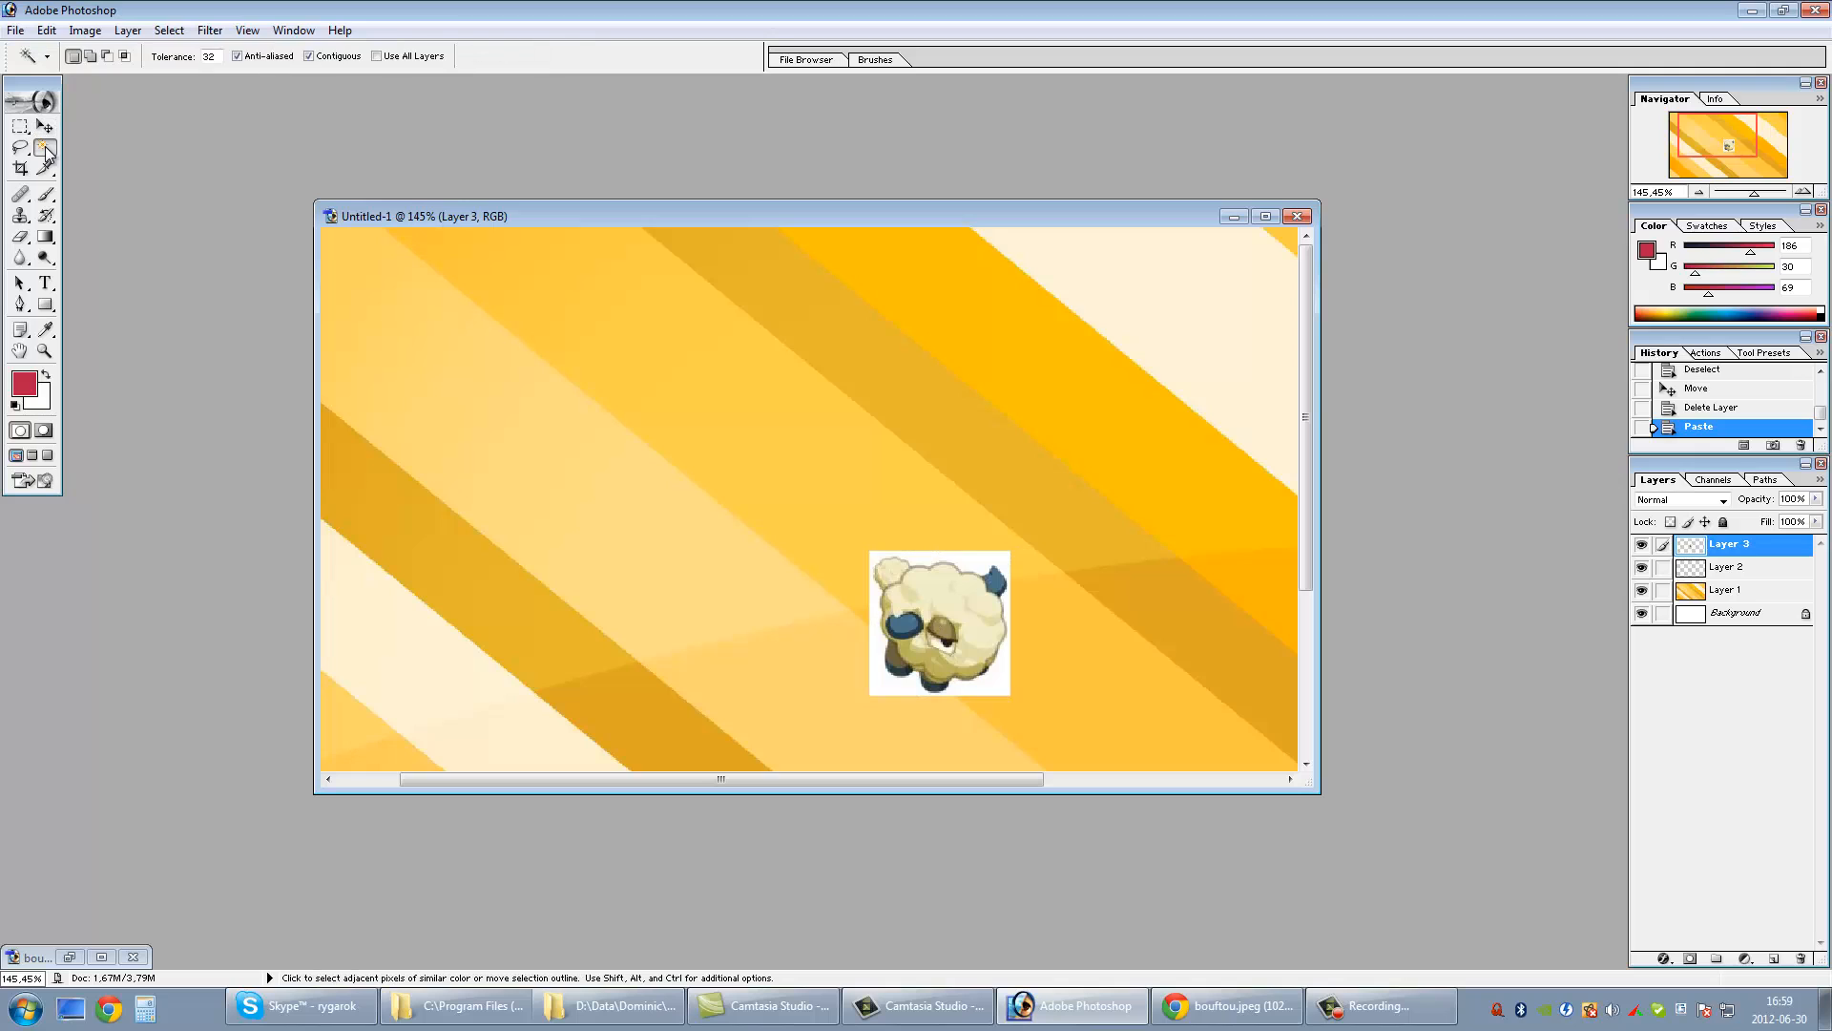
left_click(992, 682)
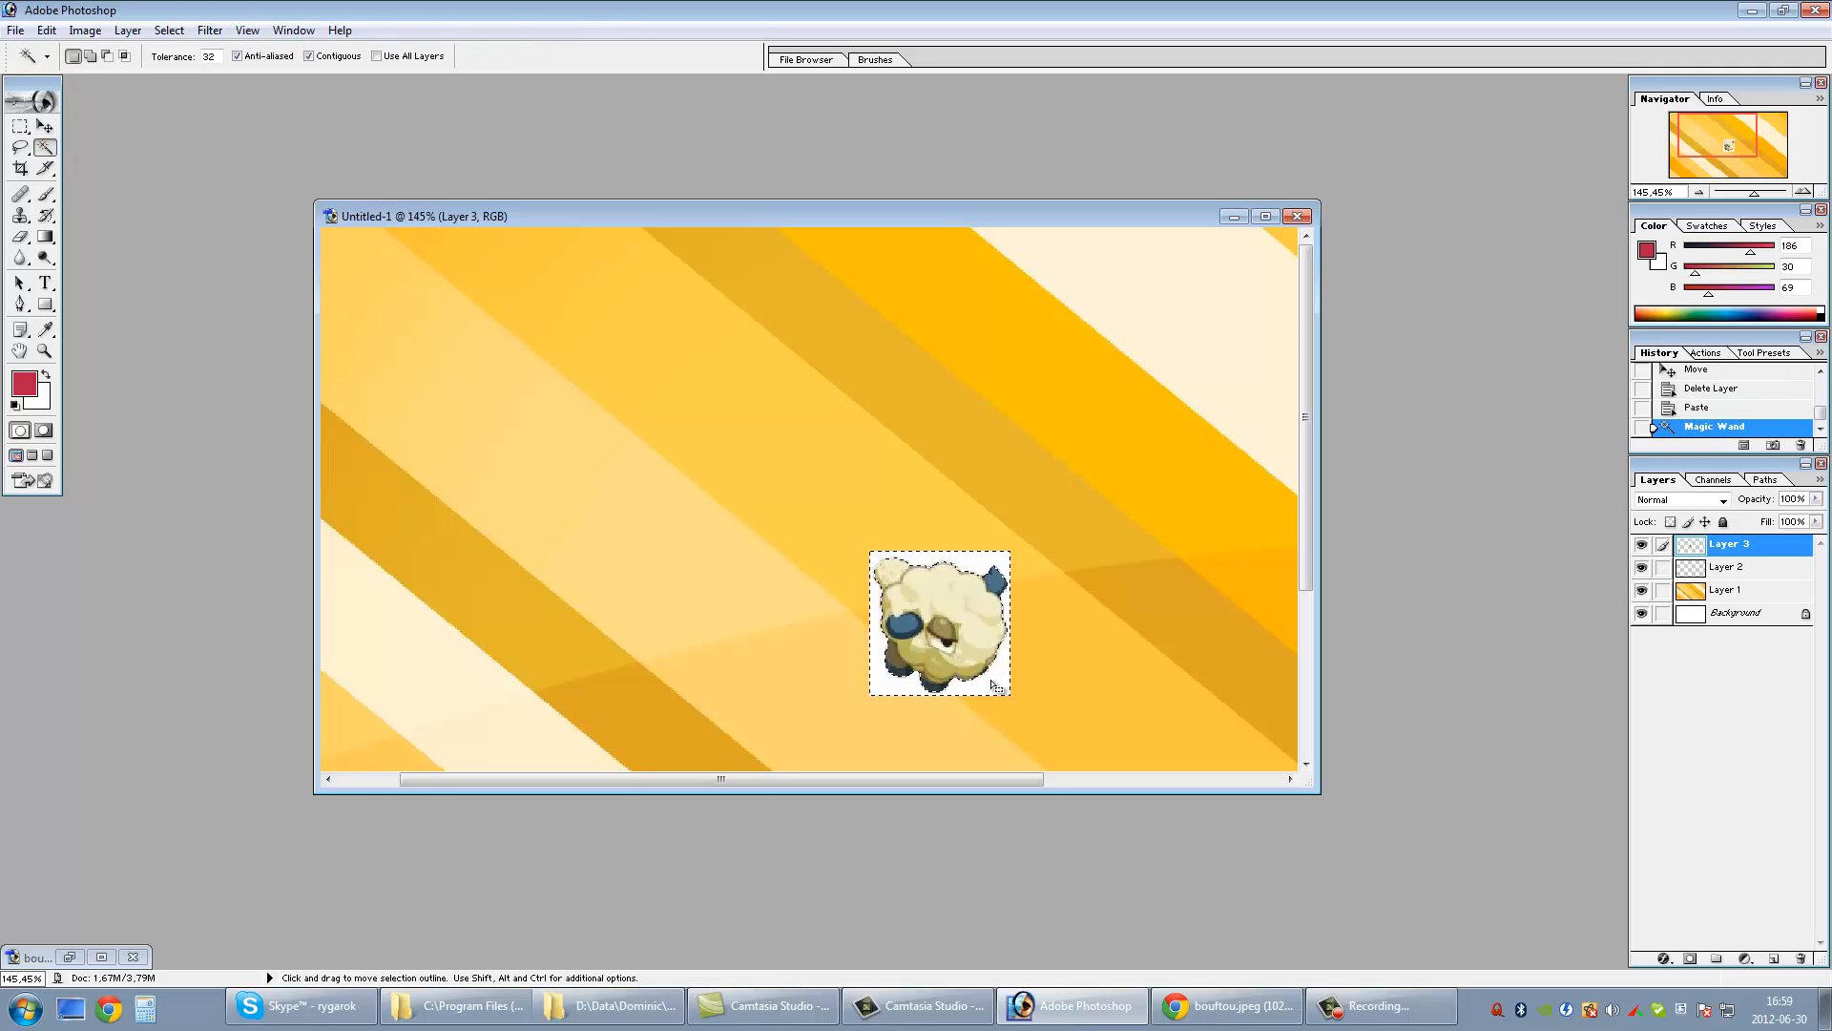
key("Delete")
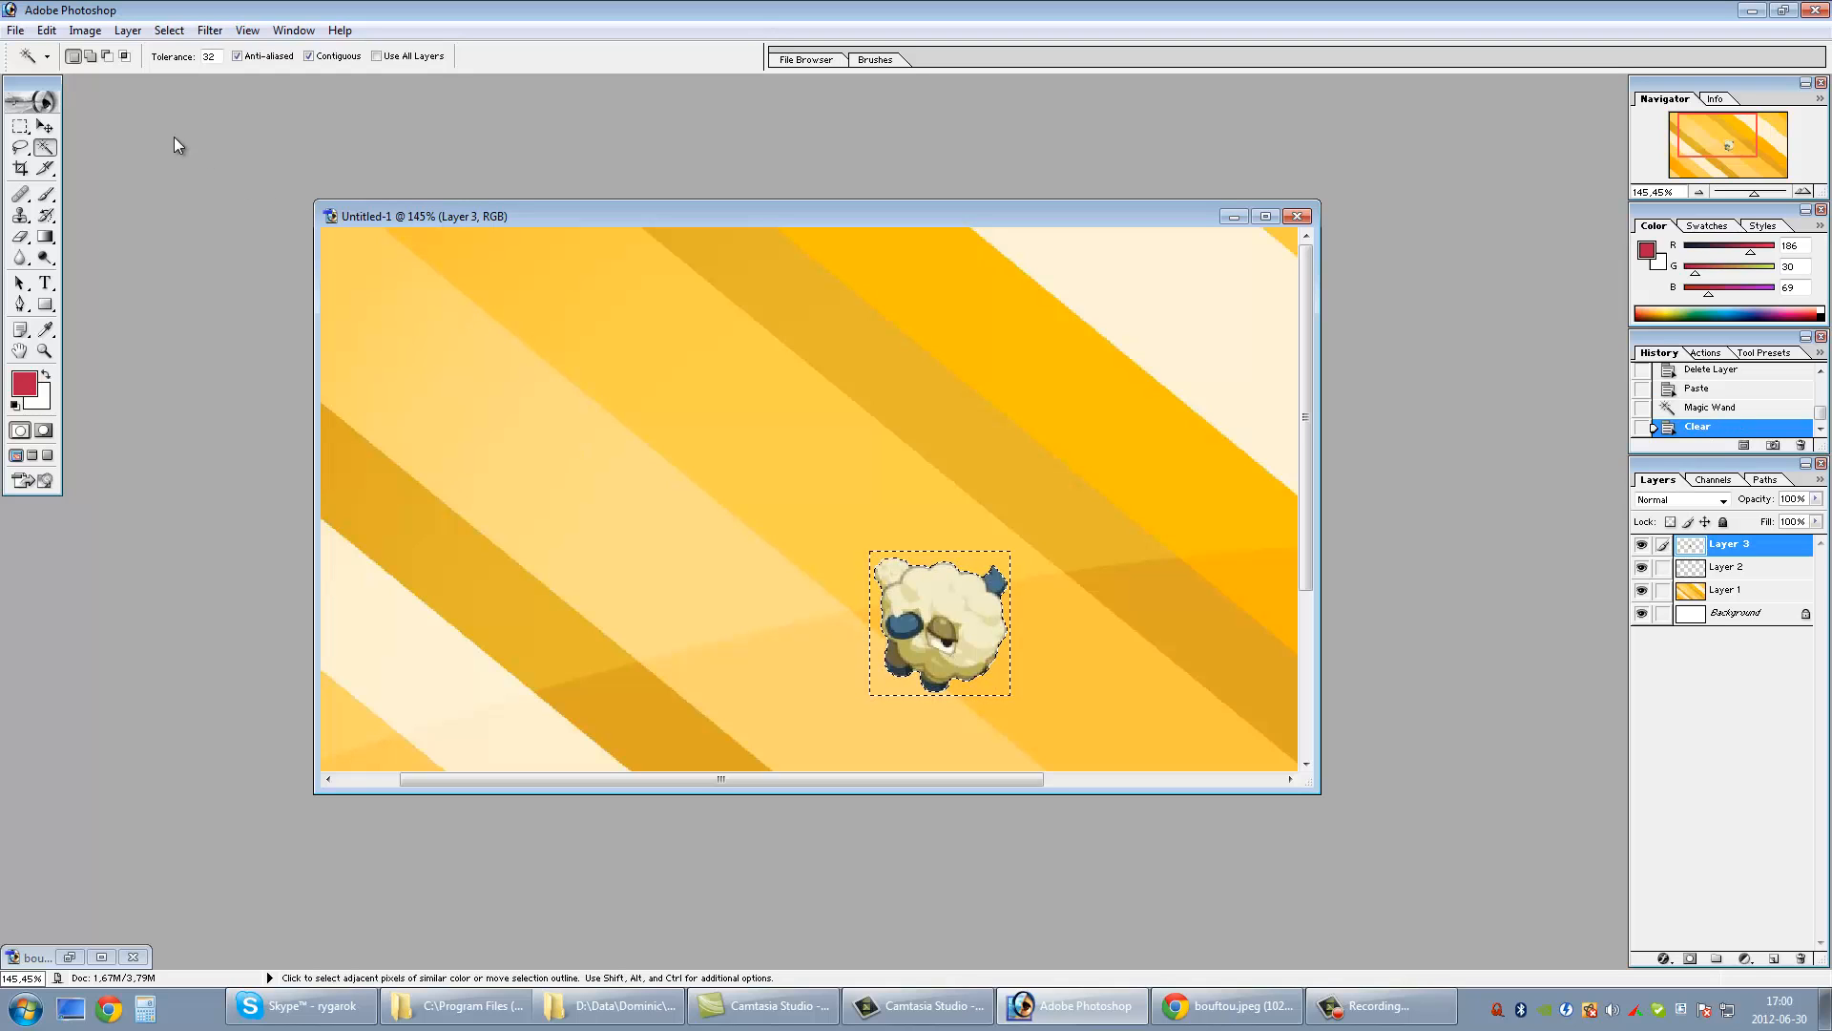
left_click(44, 126)
key("ctrl+d")
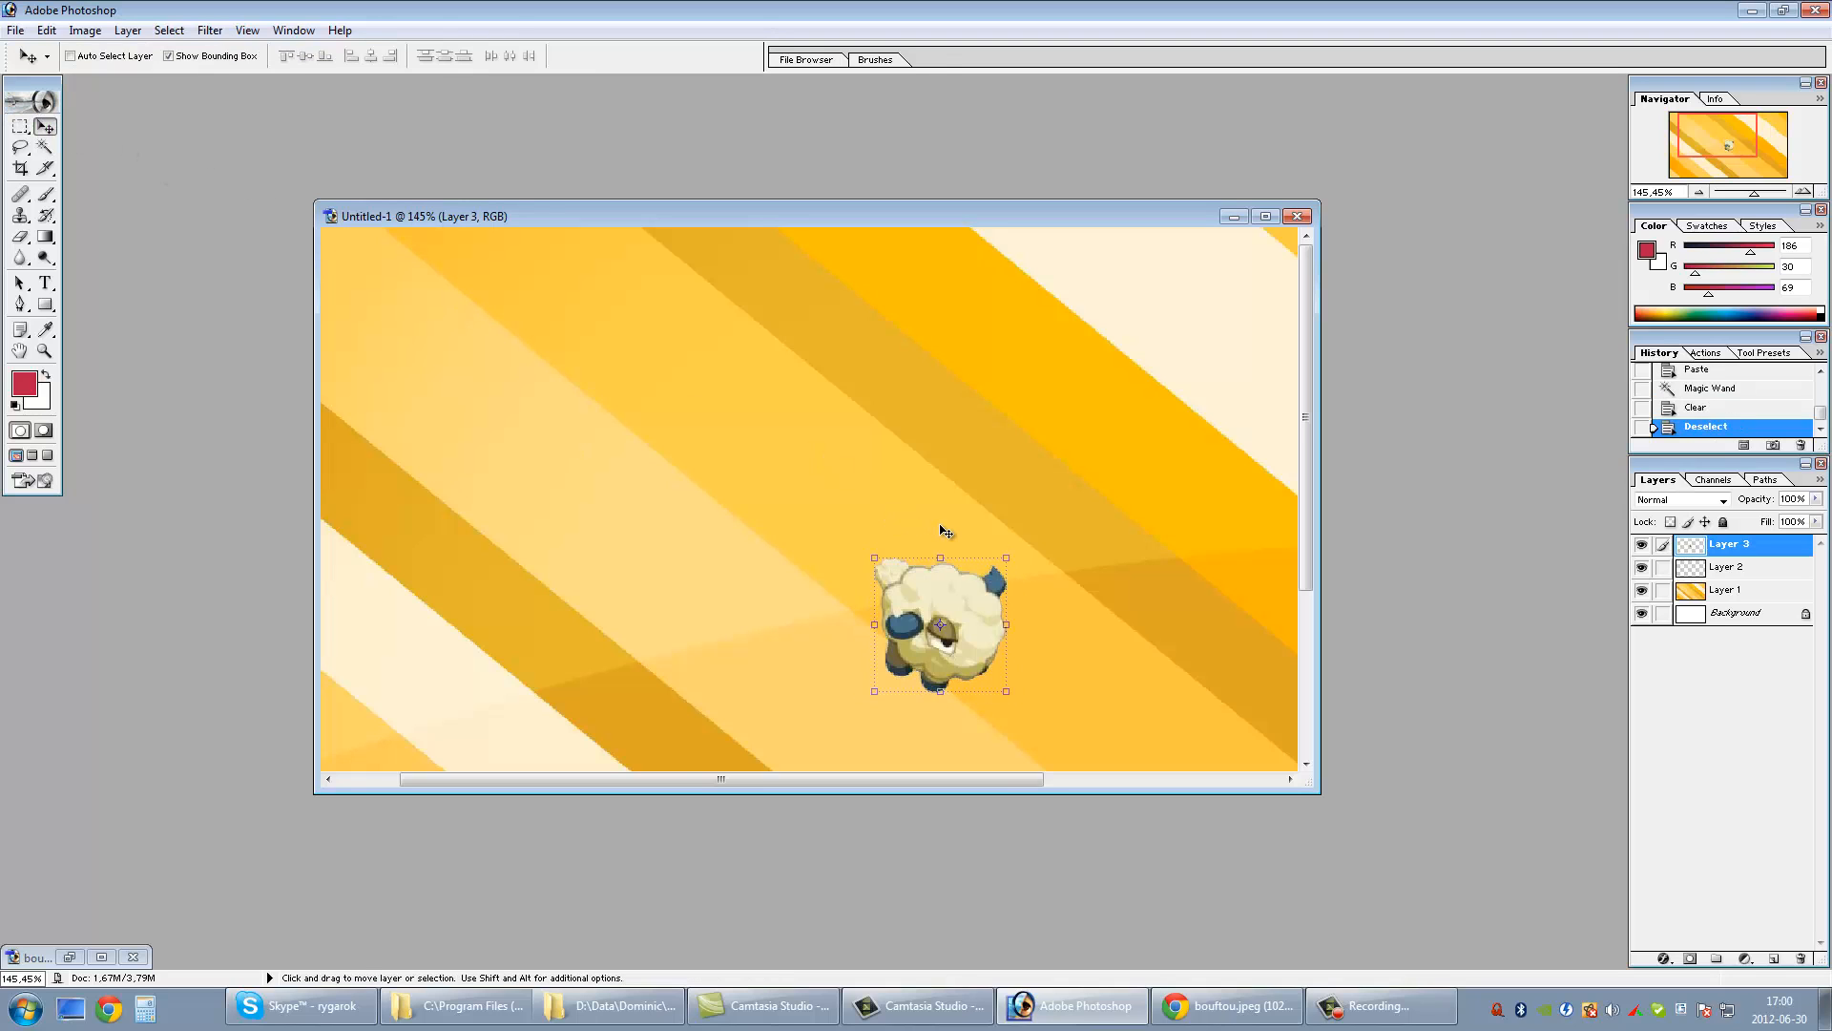
- Enlarge the bouftou to about 168% width and 161% height, and place it in the lower-left corner of the striped background
scroll(940, 532, "right", 1)
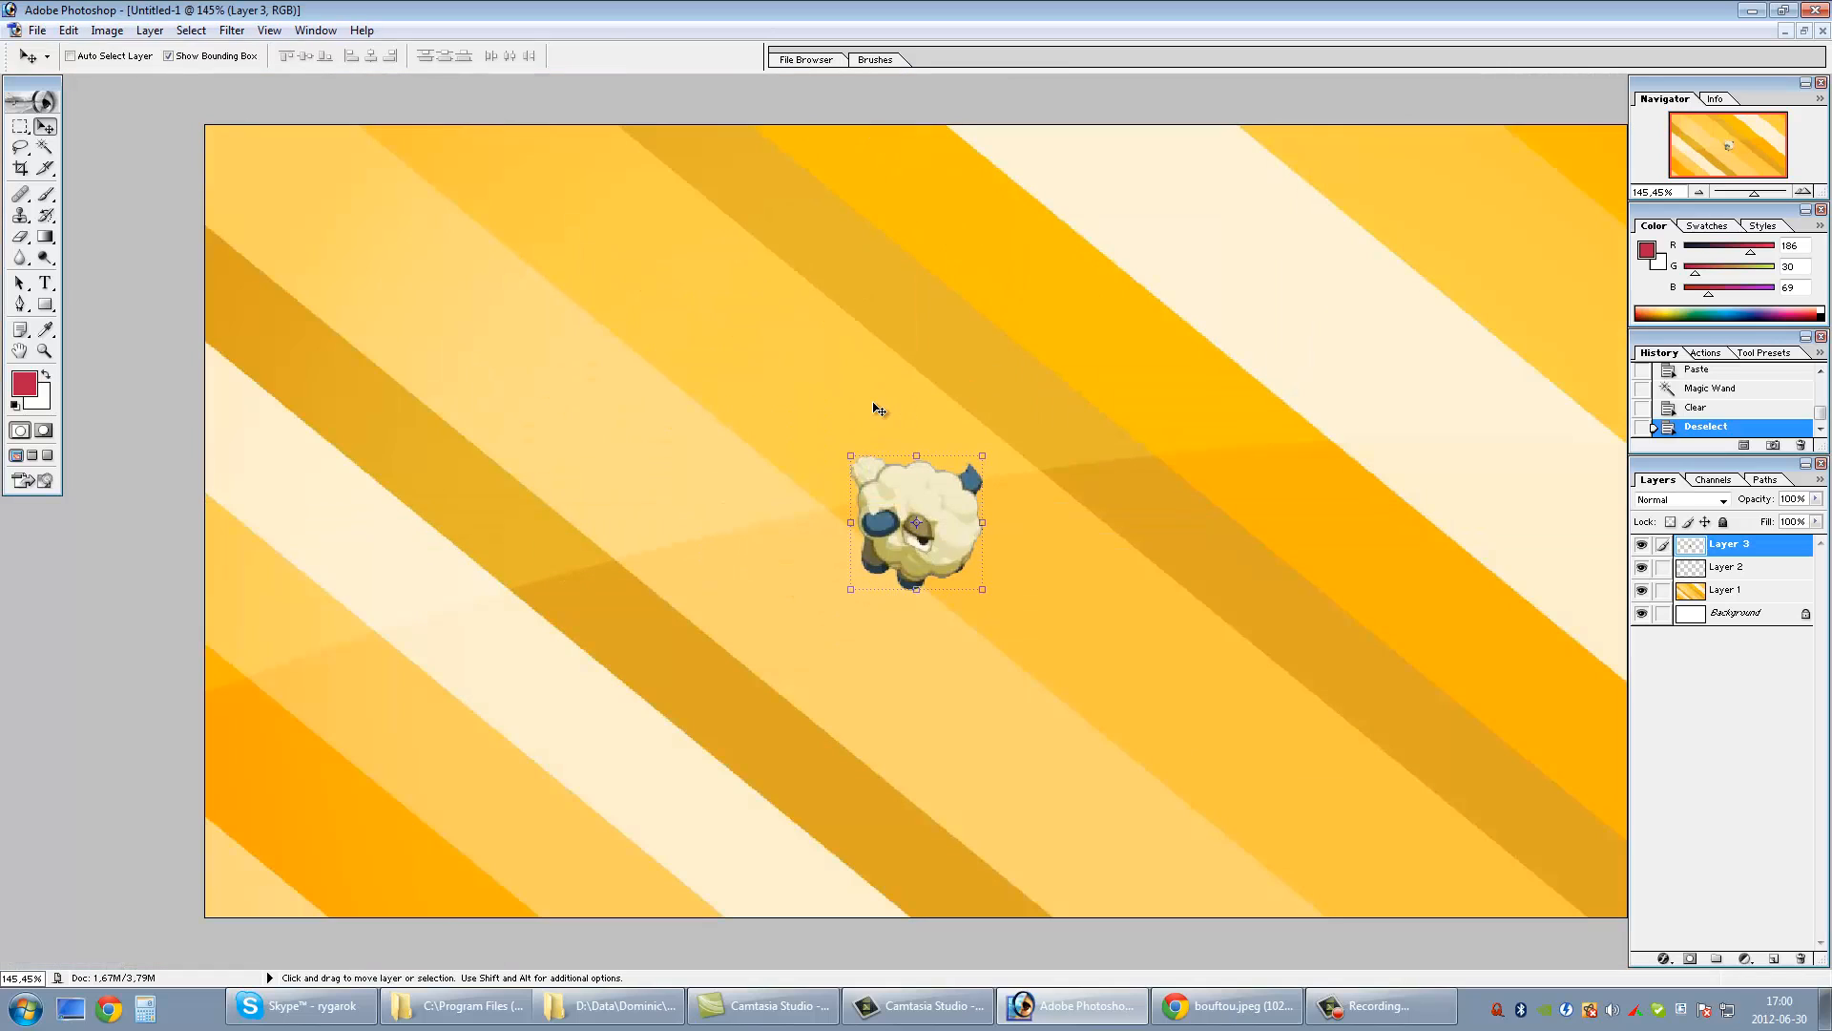
left_click_drag(940, 518, 444, 362)
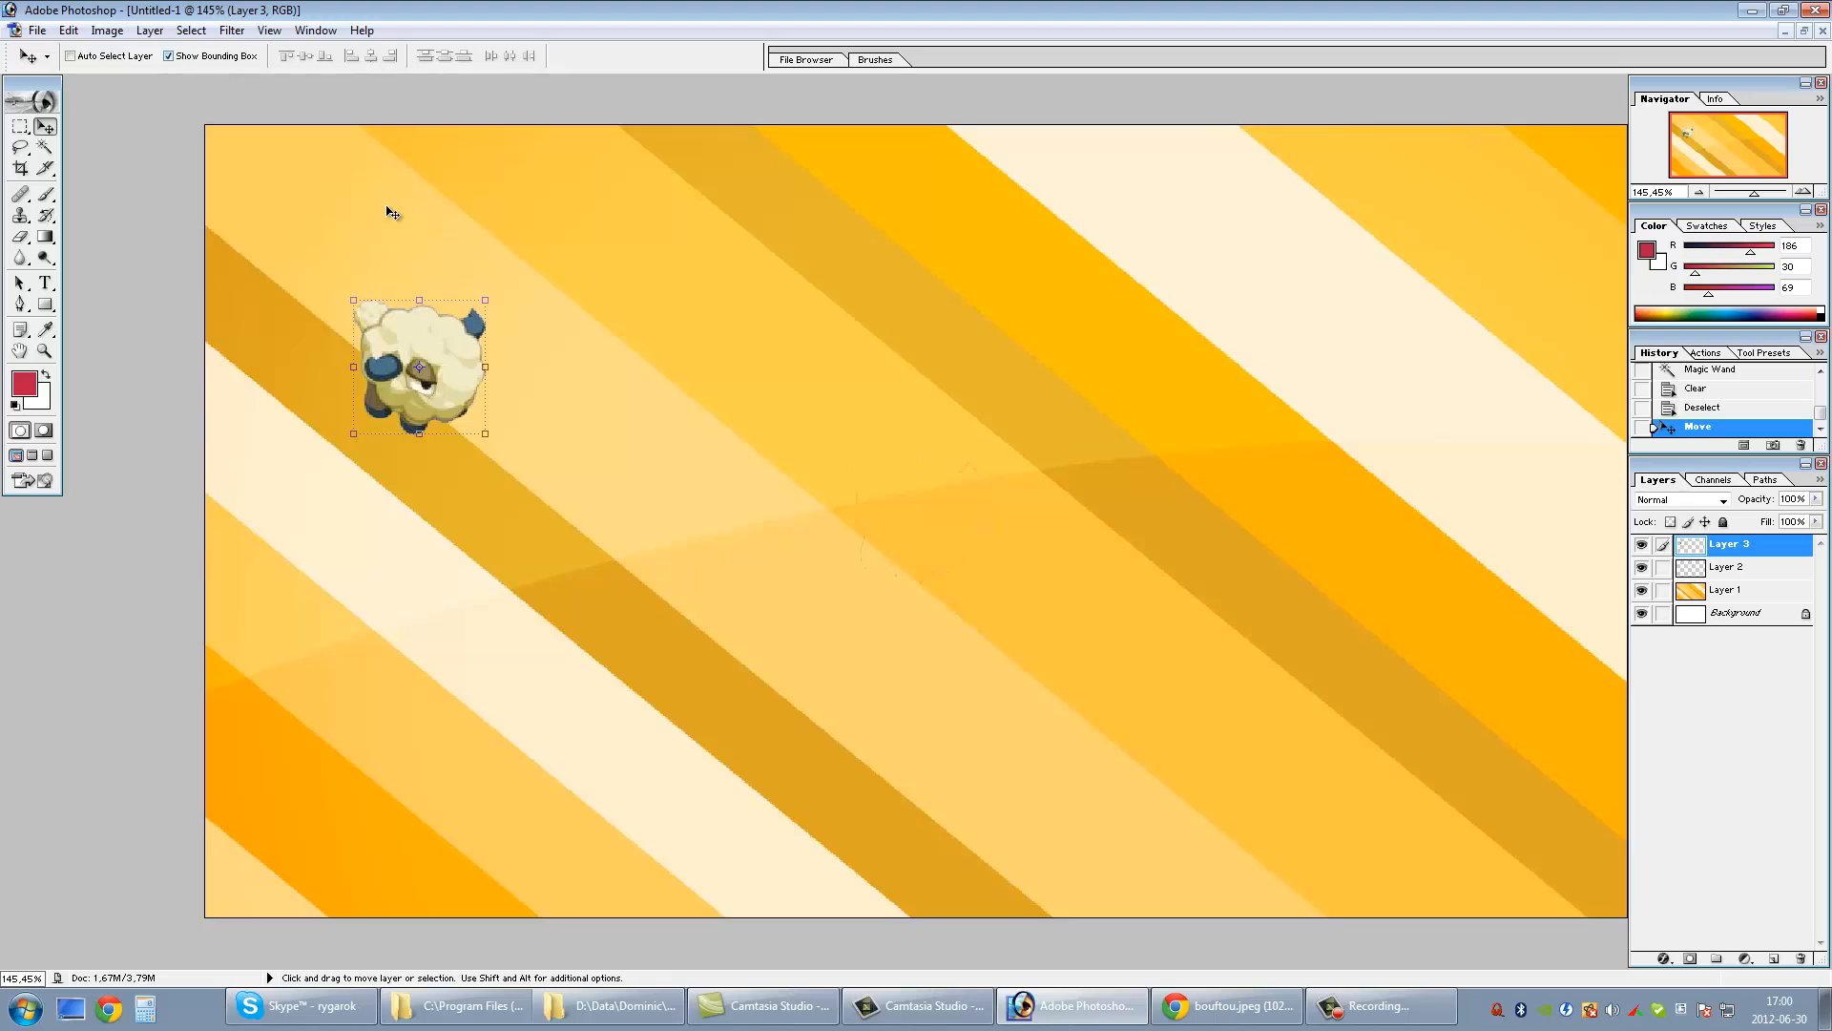
left_click(483, 435)
left_click_drag(484, 435, 494, 830)
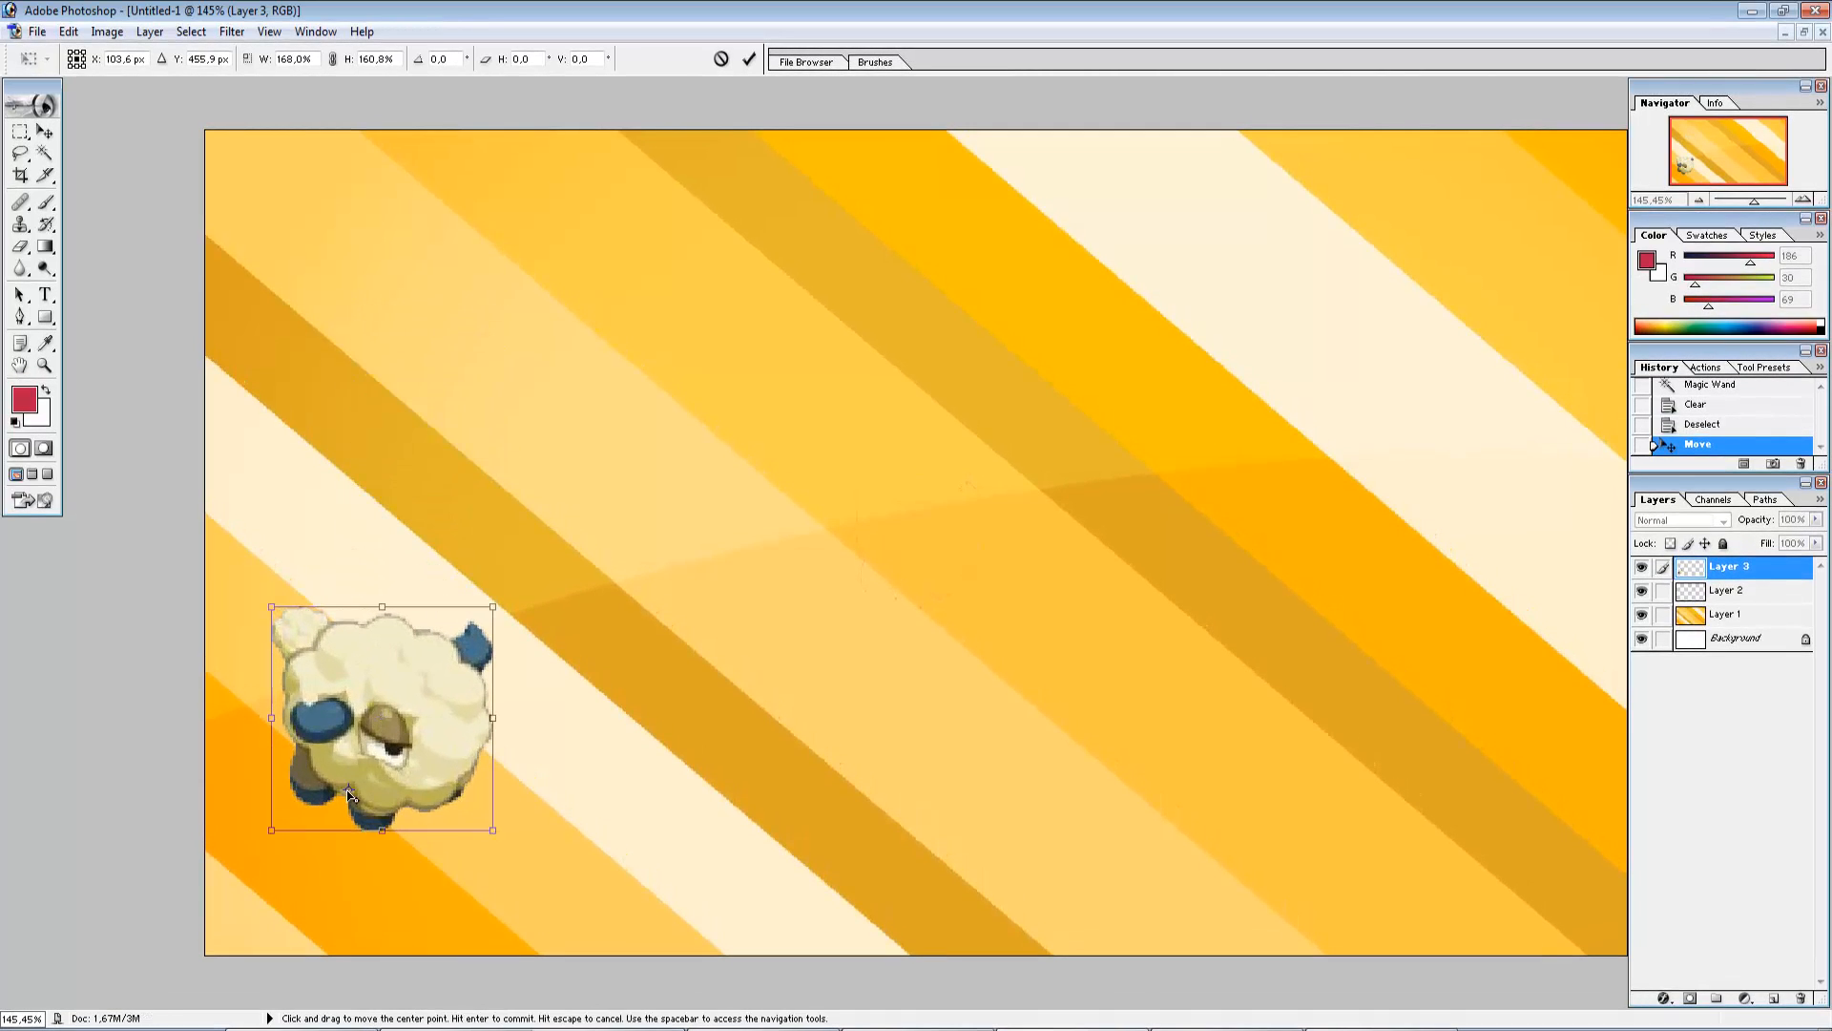
left_click_drag(374, 633, 361, 683)
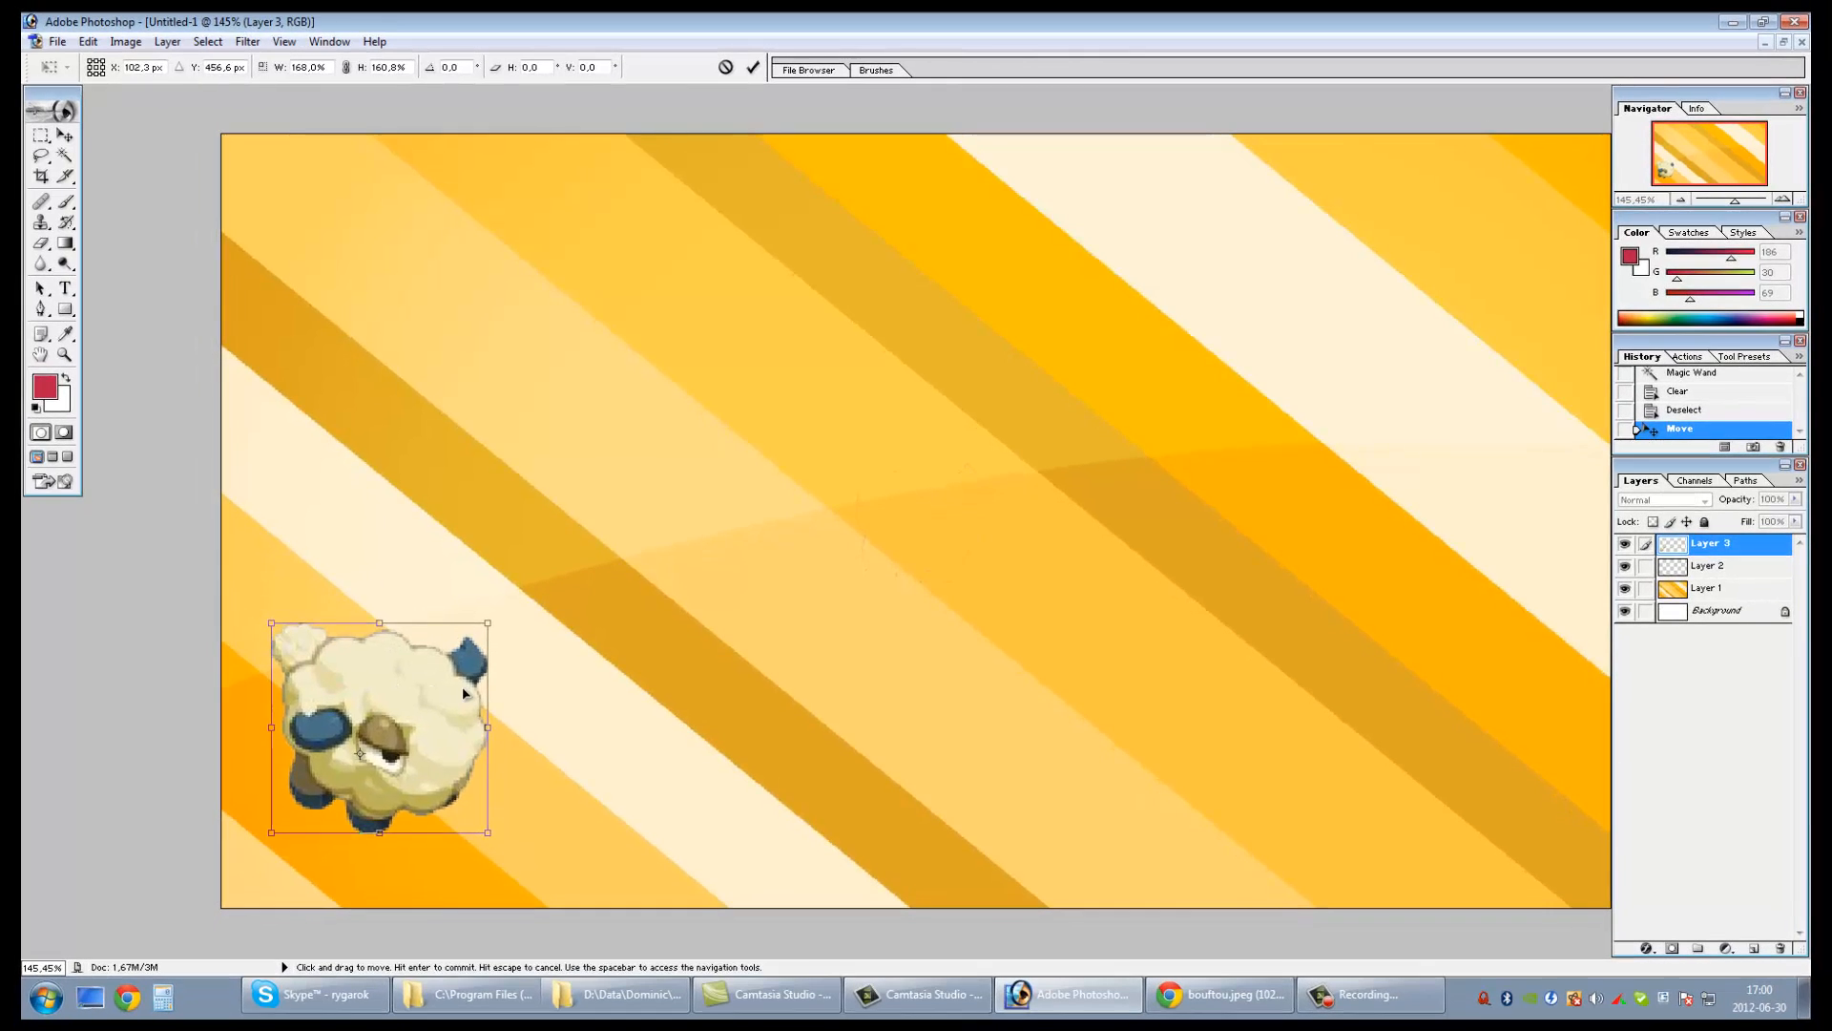
left_click_drag(477, 757, 1572, 444)
left_click_drag(1512, 671, 389, 750)
left_click(752, 67)
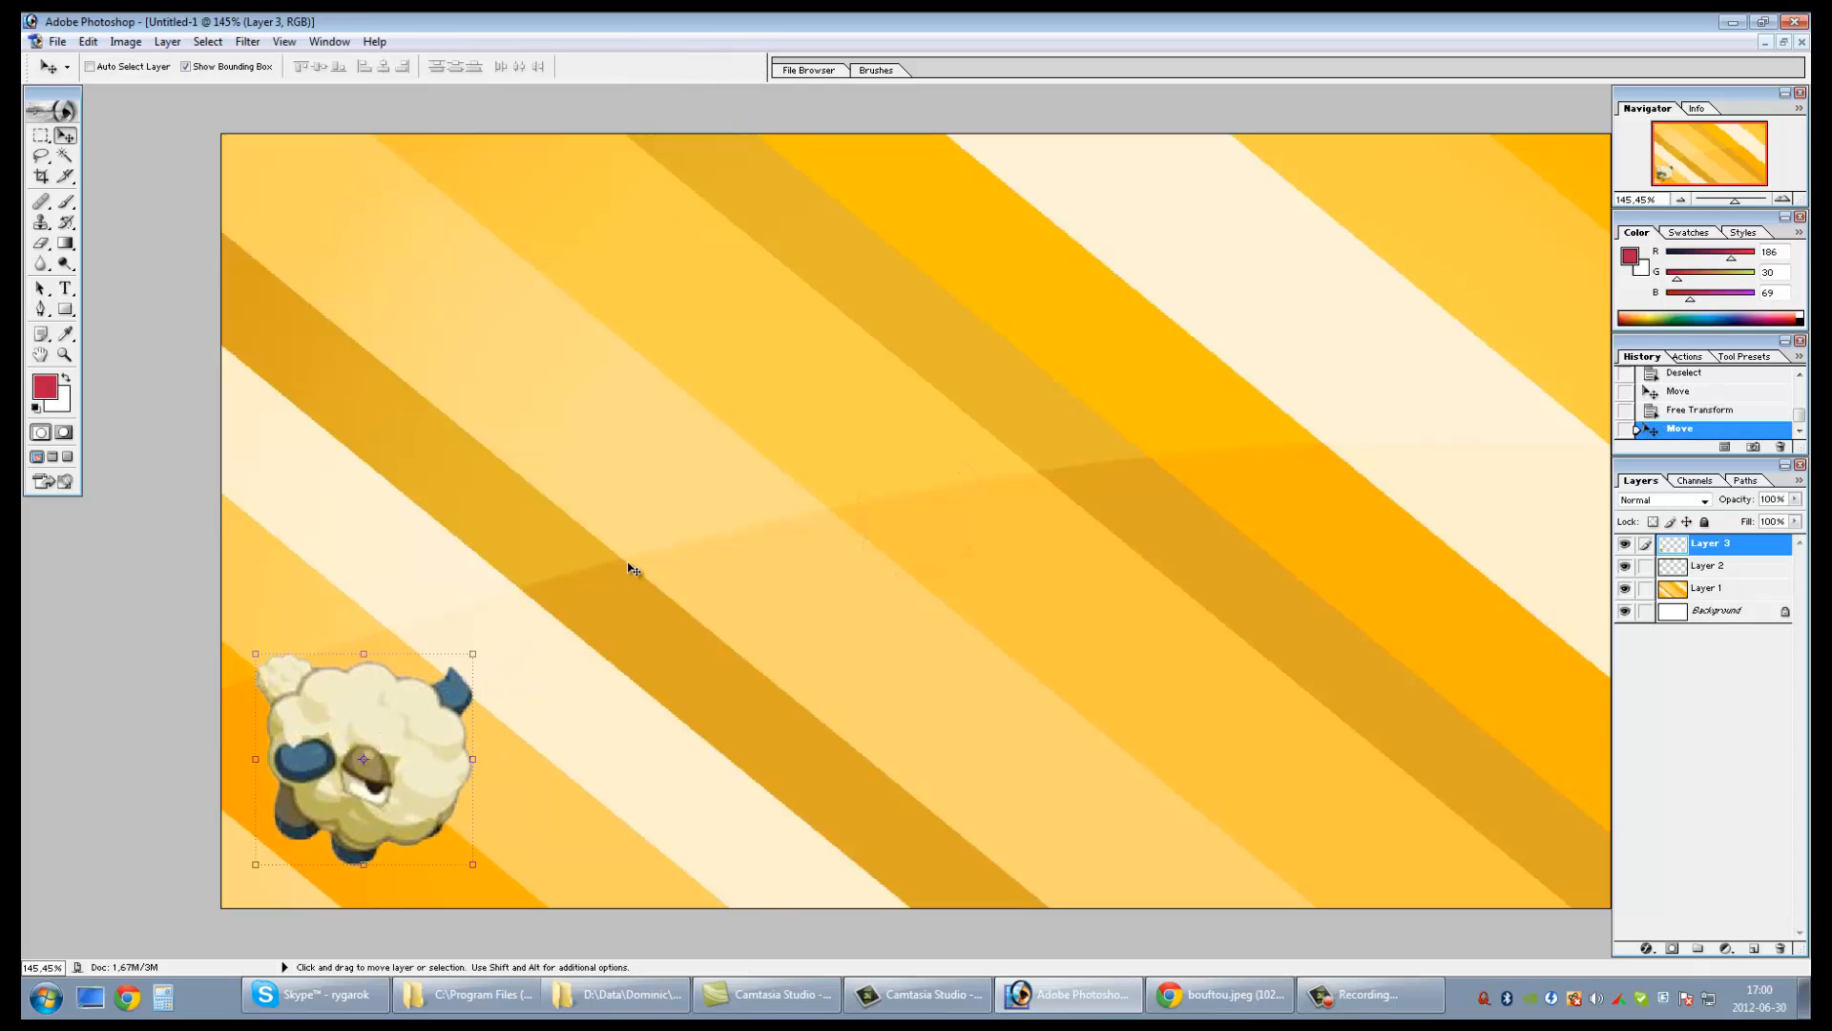
- Check Layer 2 and Layer 1, then reselect the bouftou on Layer 3 and nudge it slightly up and left
left_click(1689, 569)
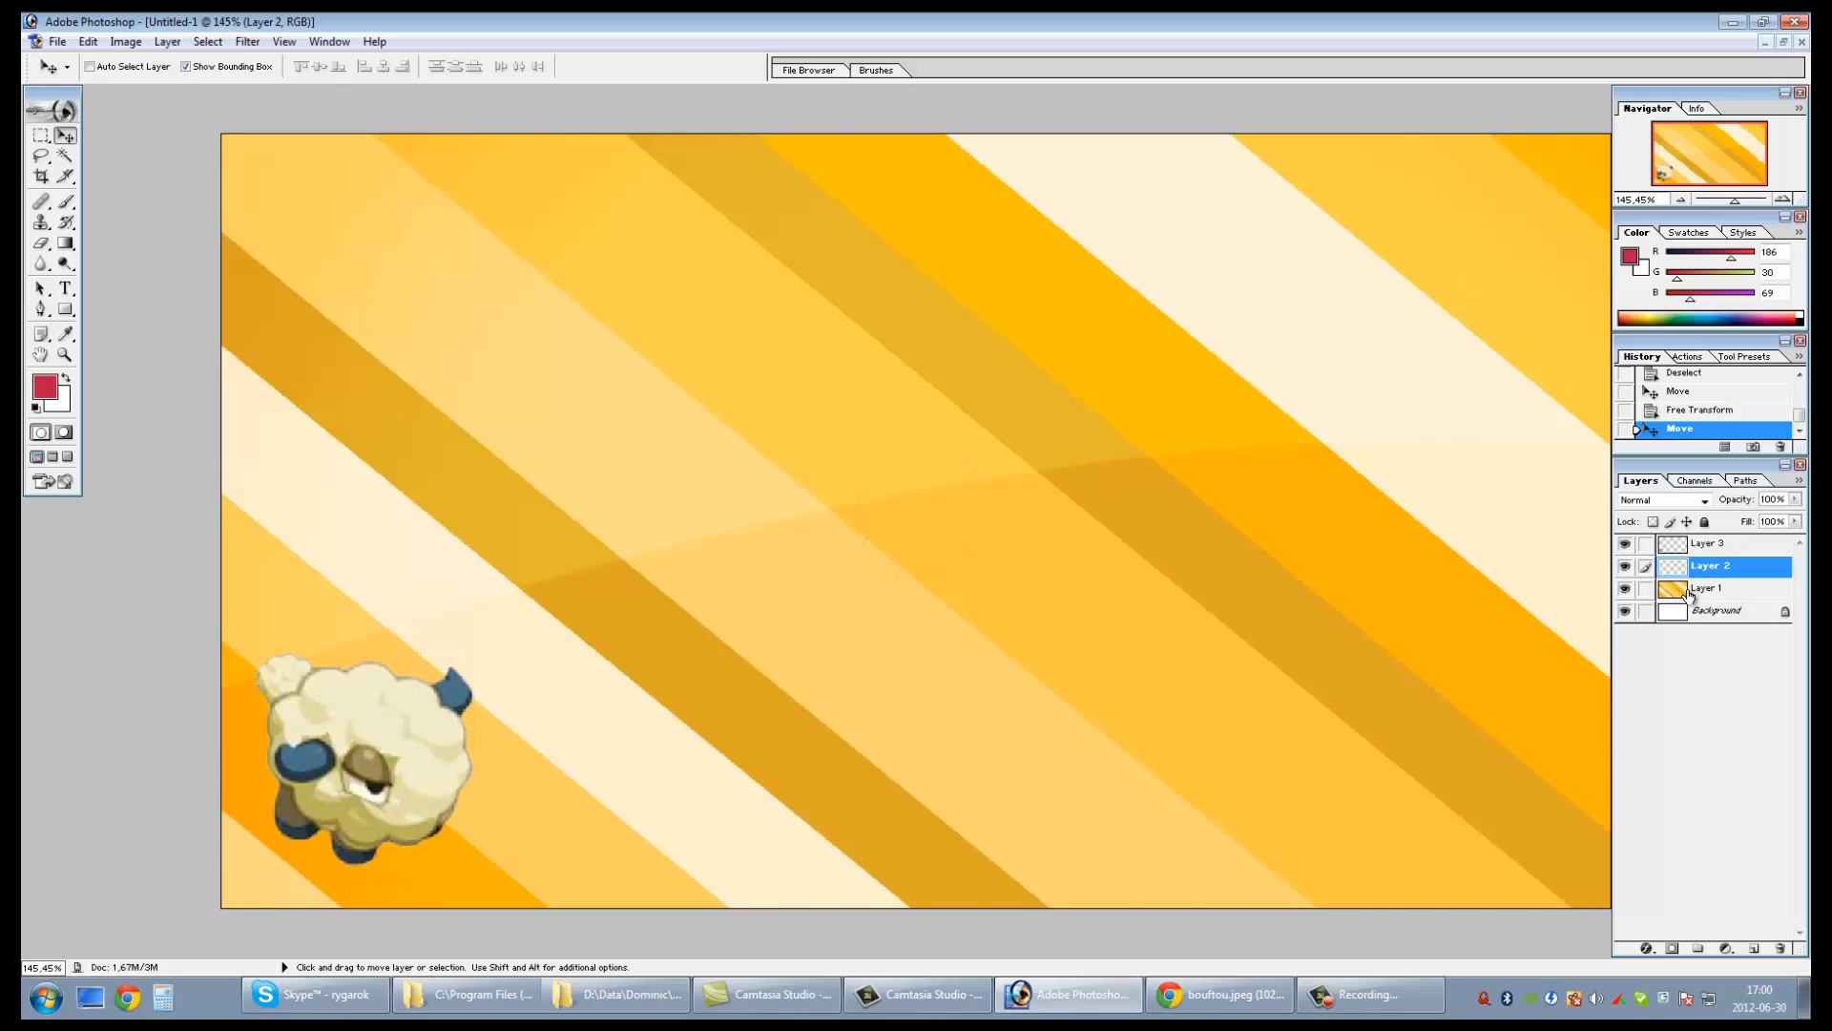
left_click(1697, 588)
mouse_move(1335, 544)
left_mouse_down()
mouse_move(1227, 511)
mouse_move(1171, 531)
mouse_move(1330, 564)
left_mouse_up()
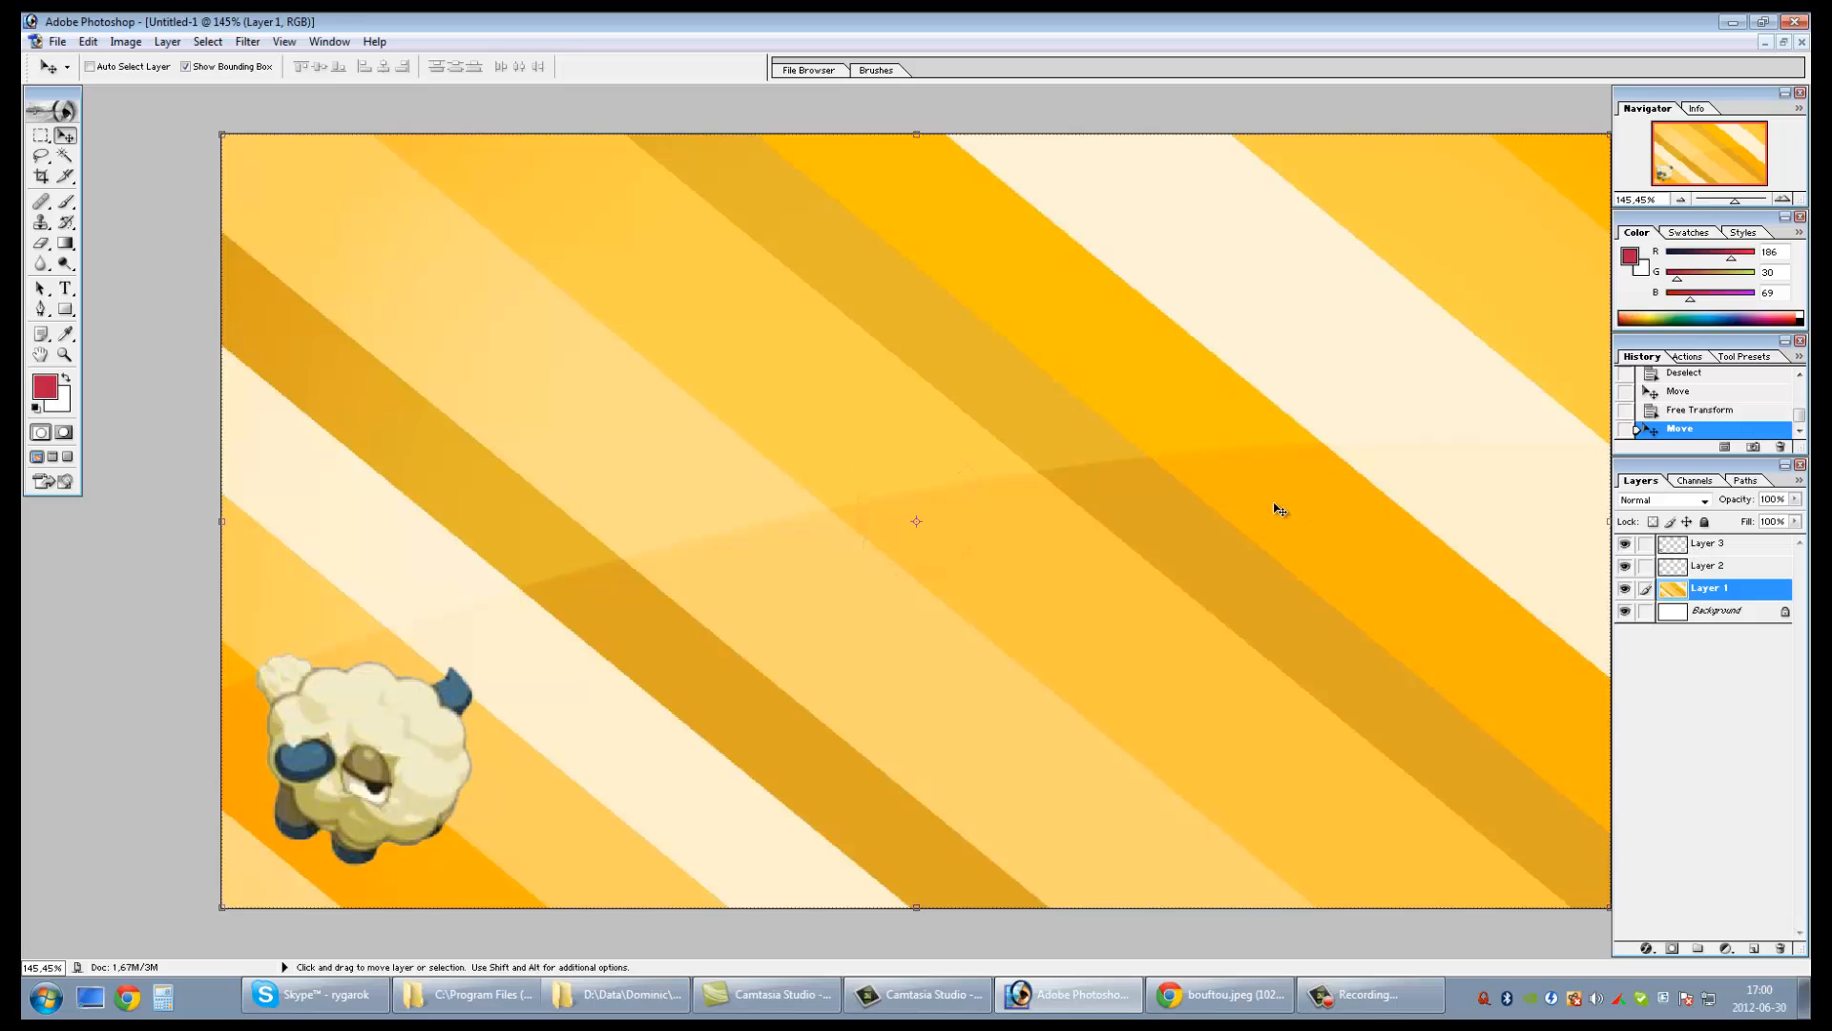
left_click(1717, 547)
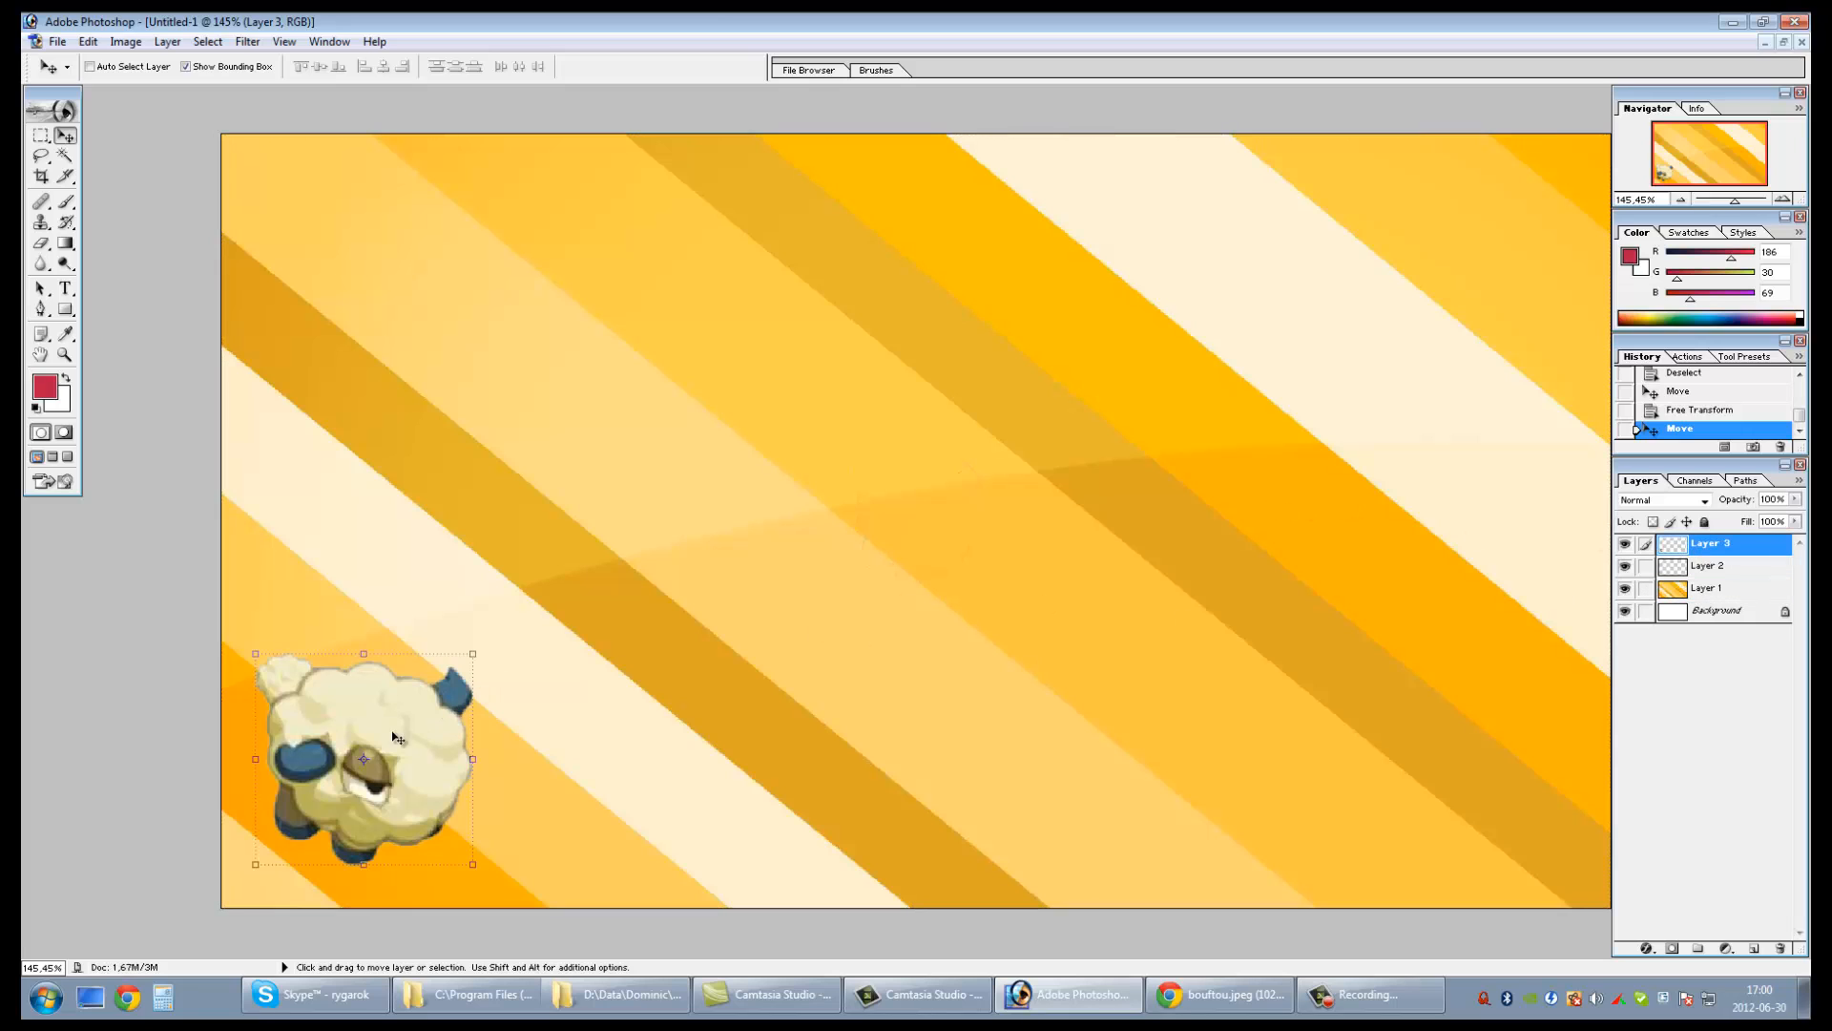
left_click_drag(393, 732, 390, 729)
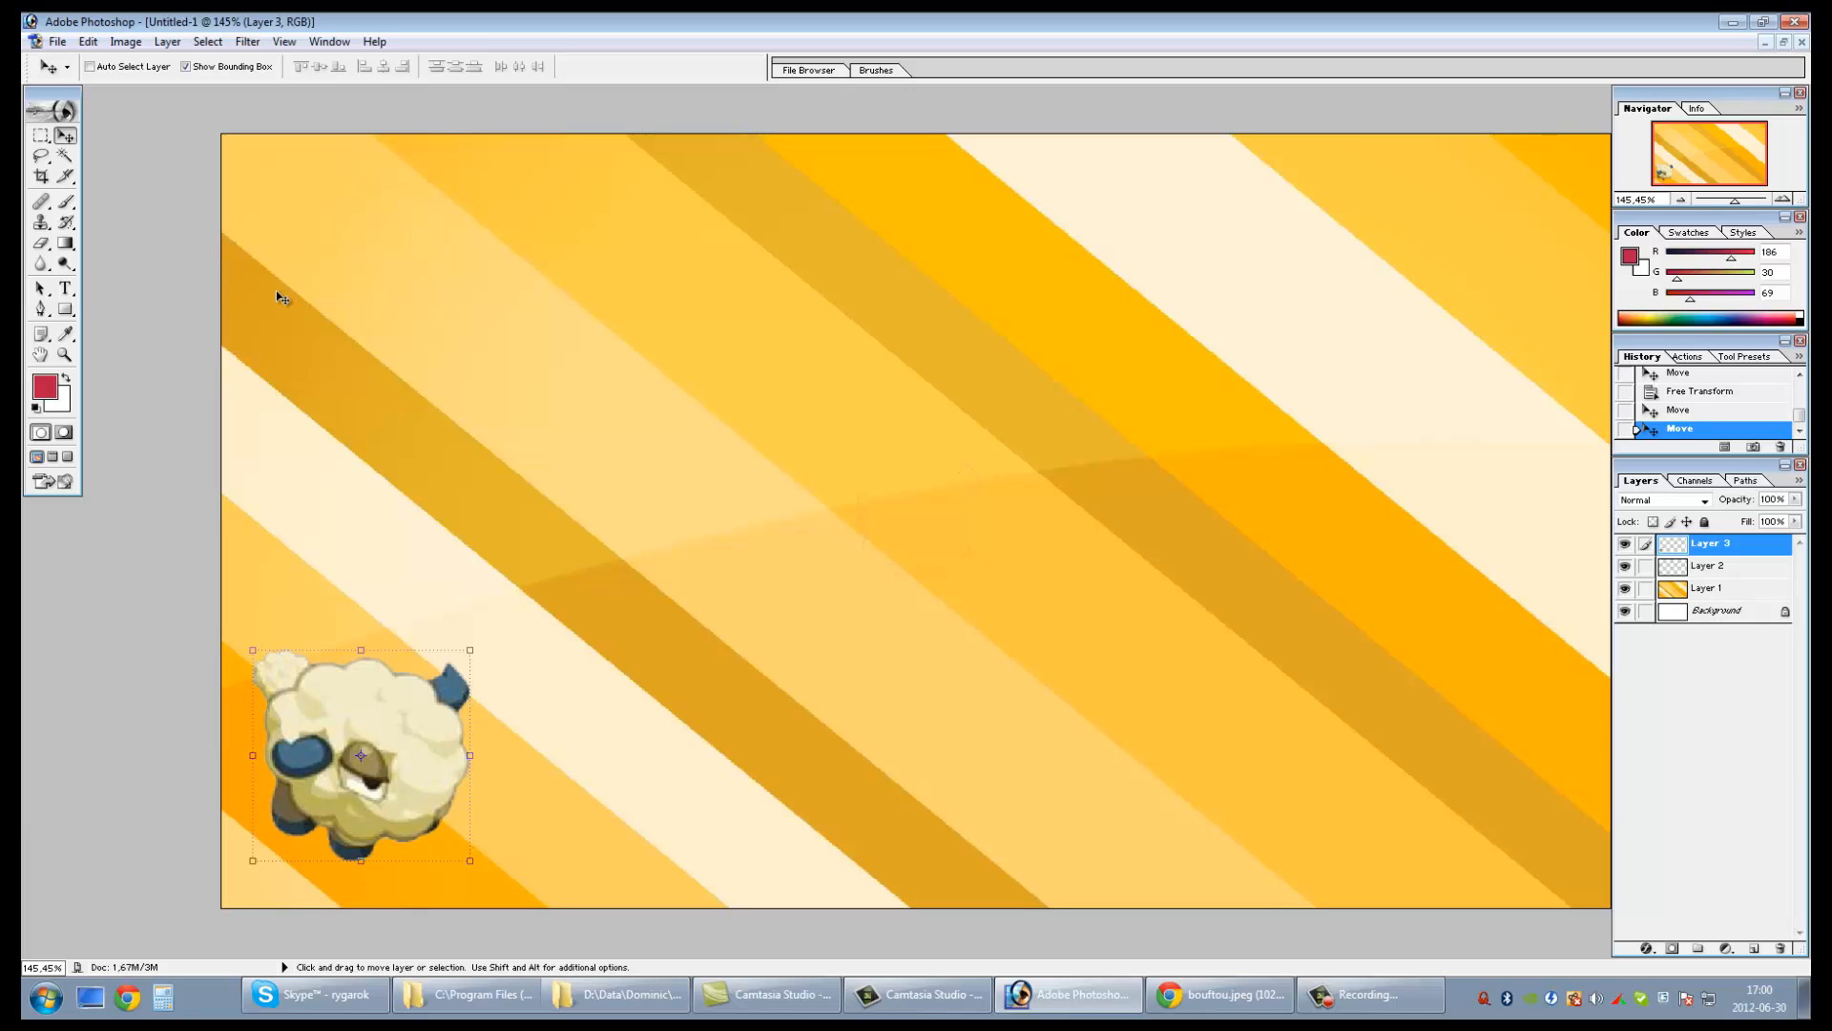
- Add the text "Du texte A propos d'un sujet" near the image's upper edge and move it slightly left towards the centre
left_click(65, 291)
left_click(844, 229)
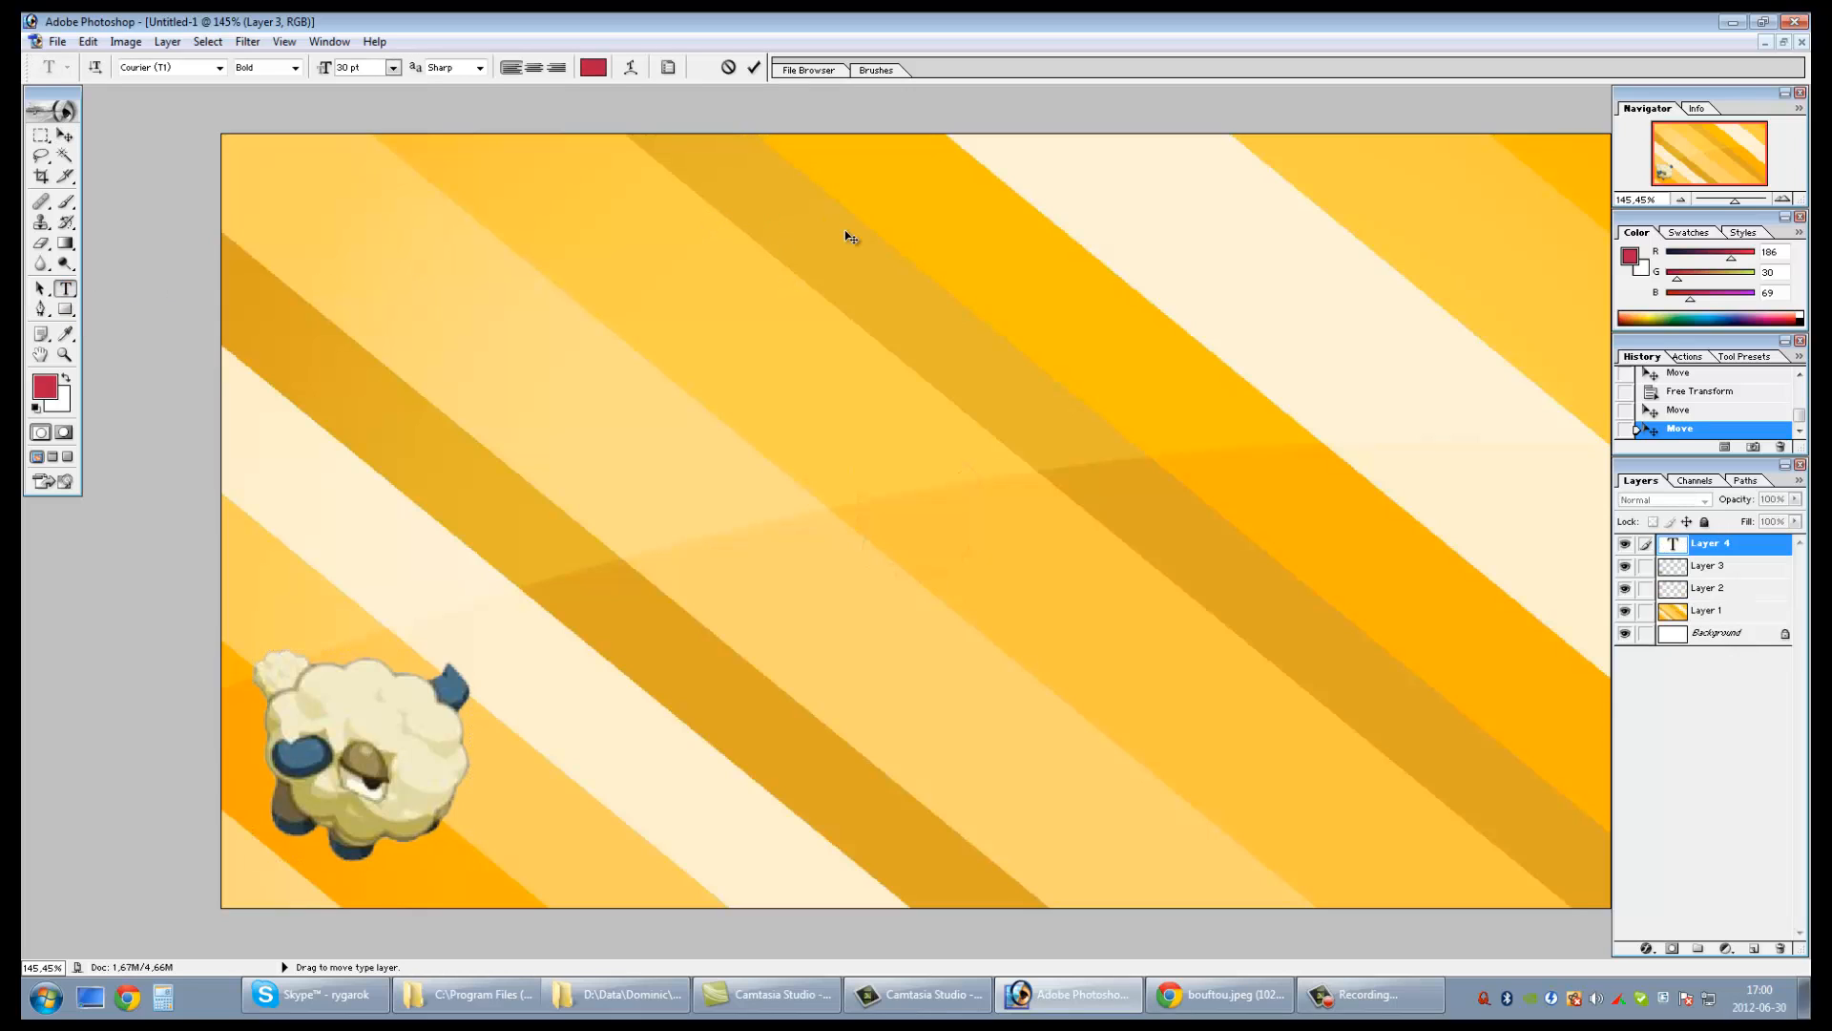
type("Du texte ")
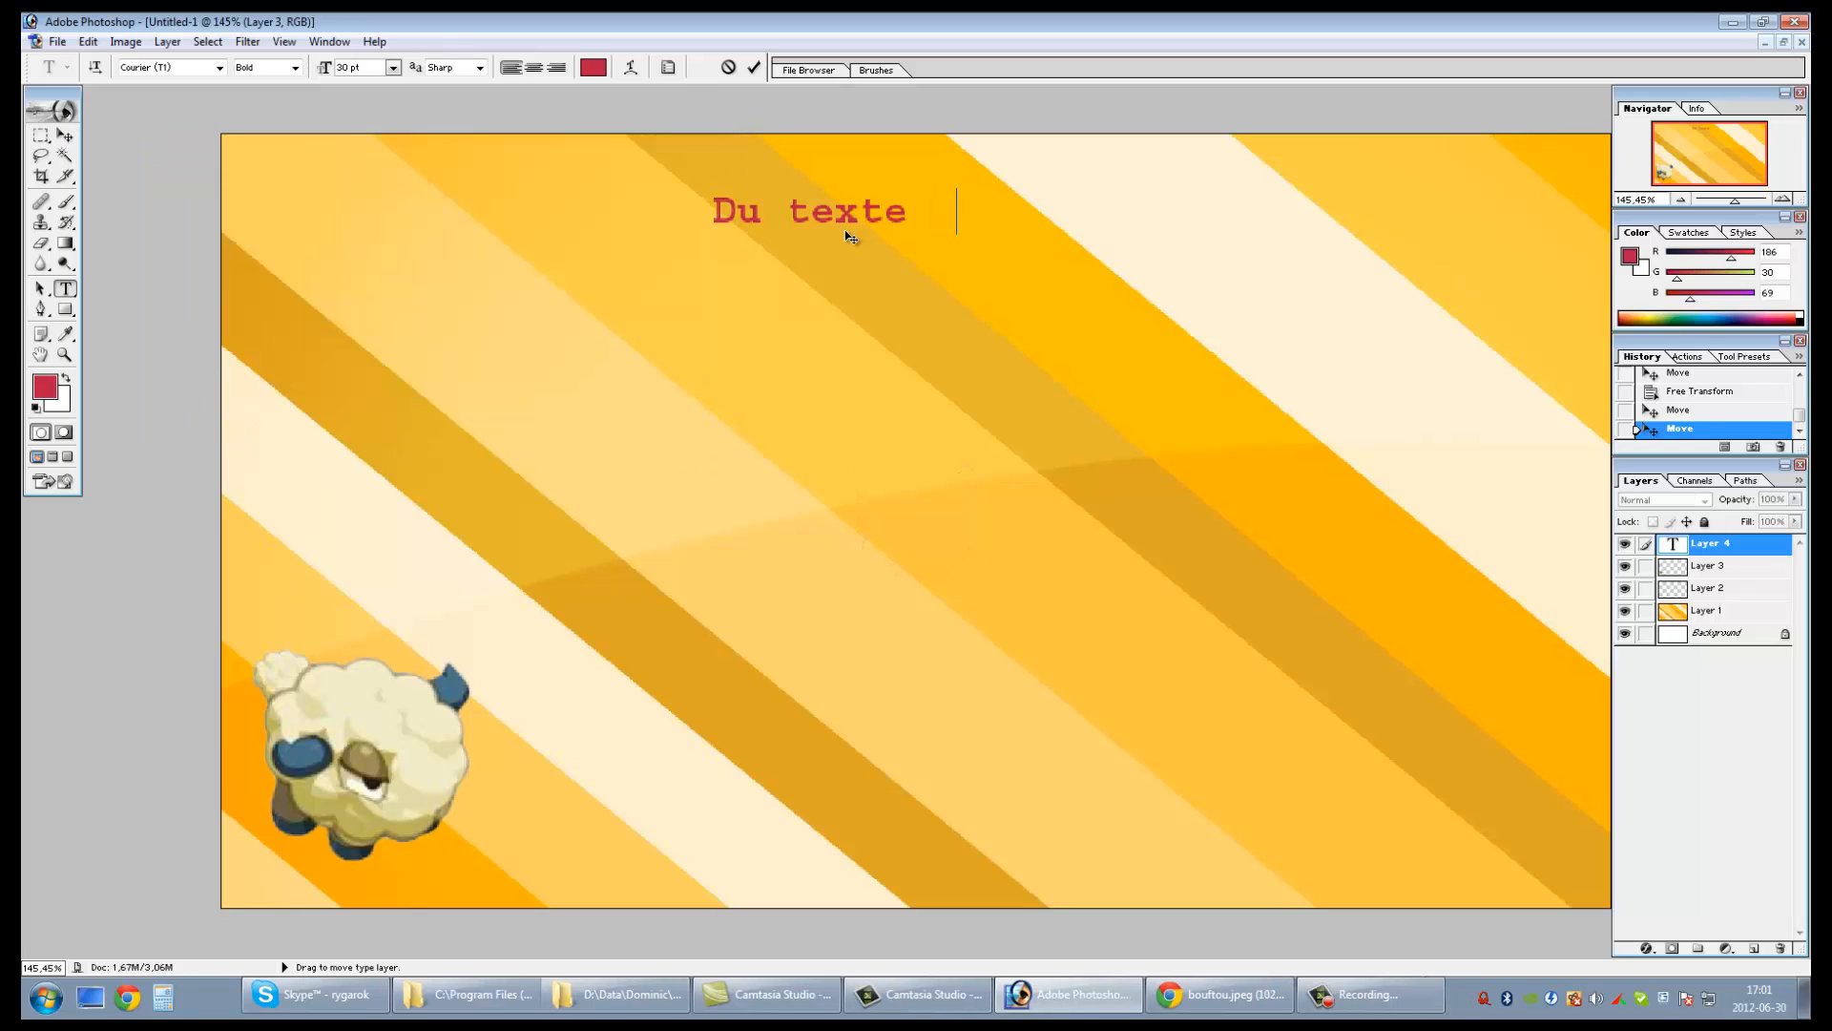
type("A propos d")
key("BackSpace")
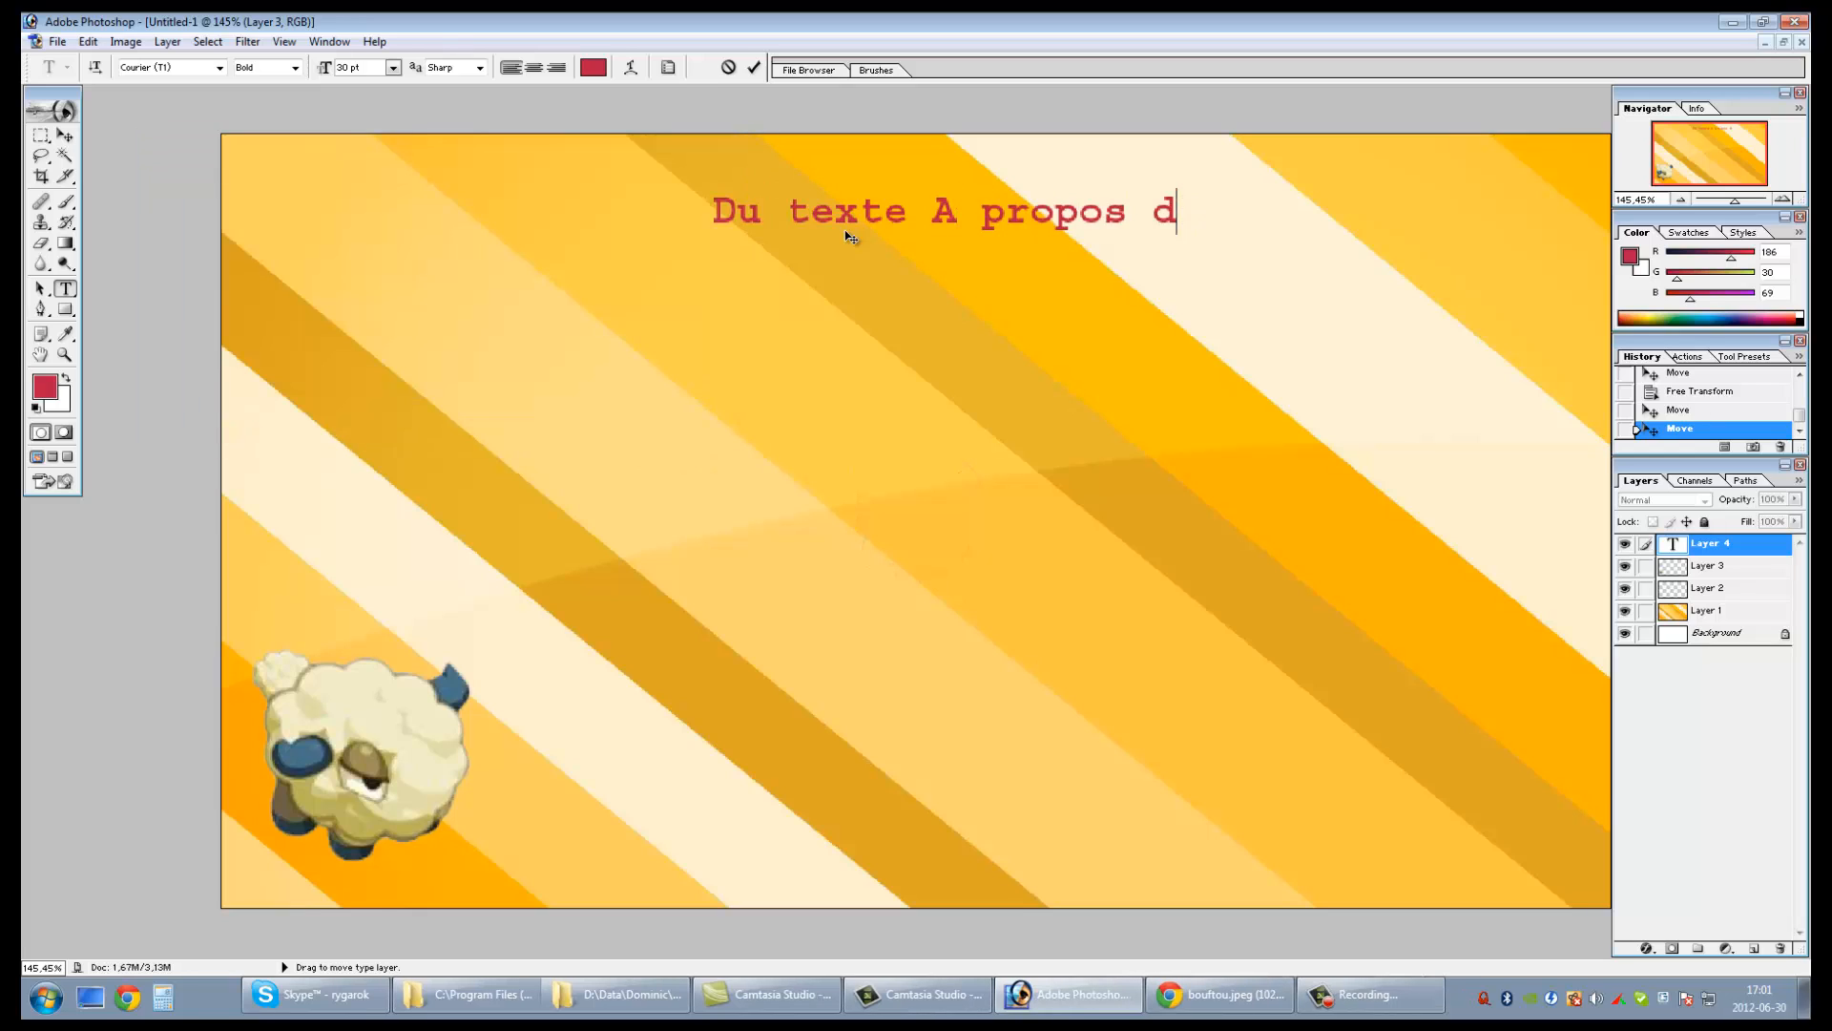
type("'un sujet")
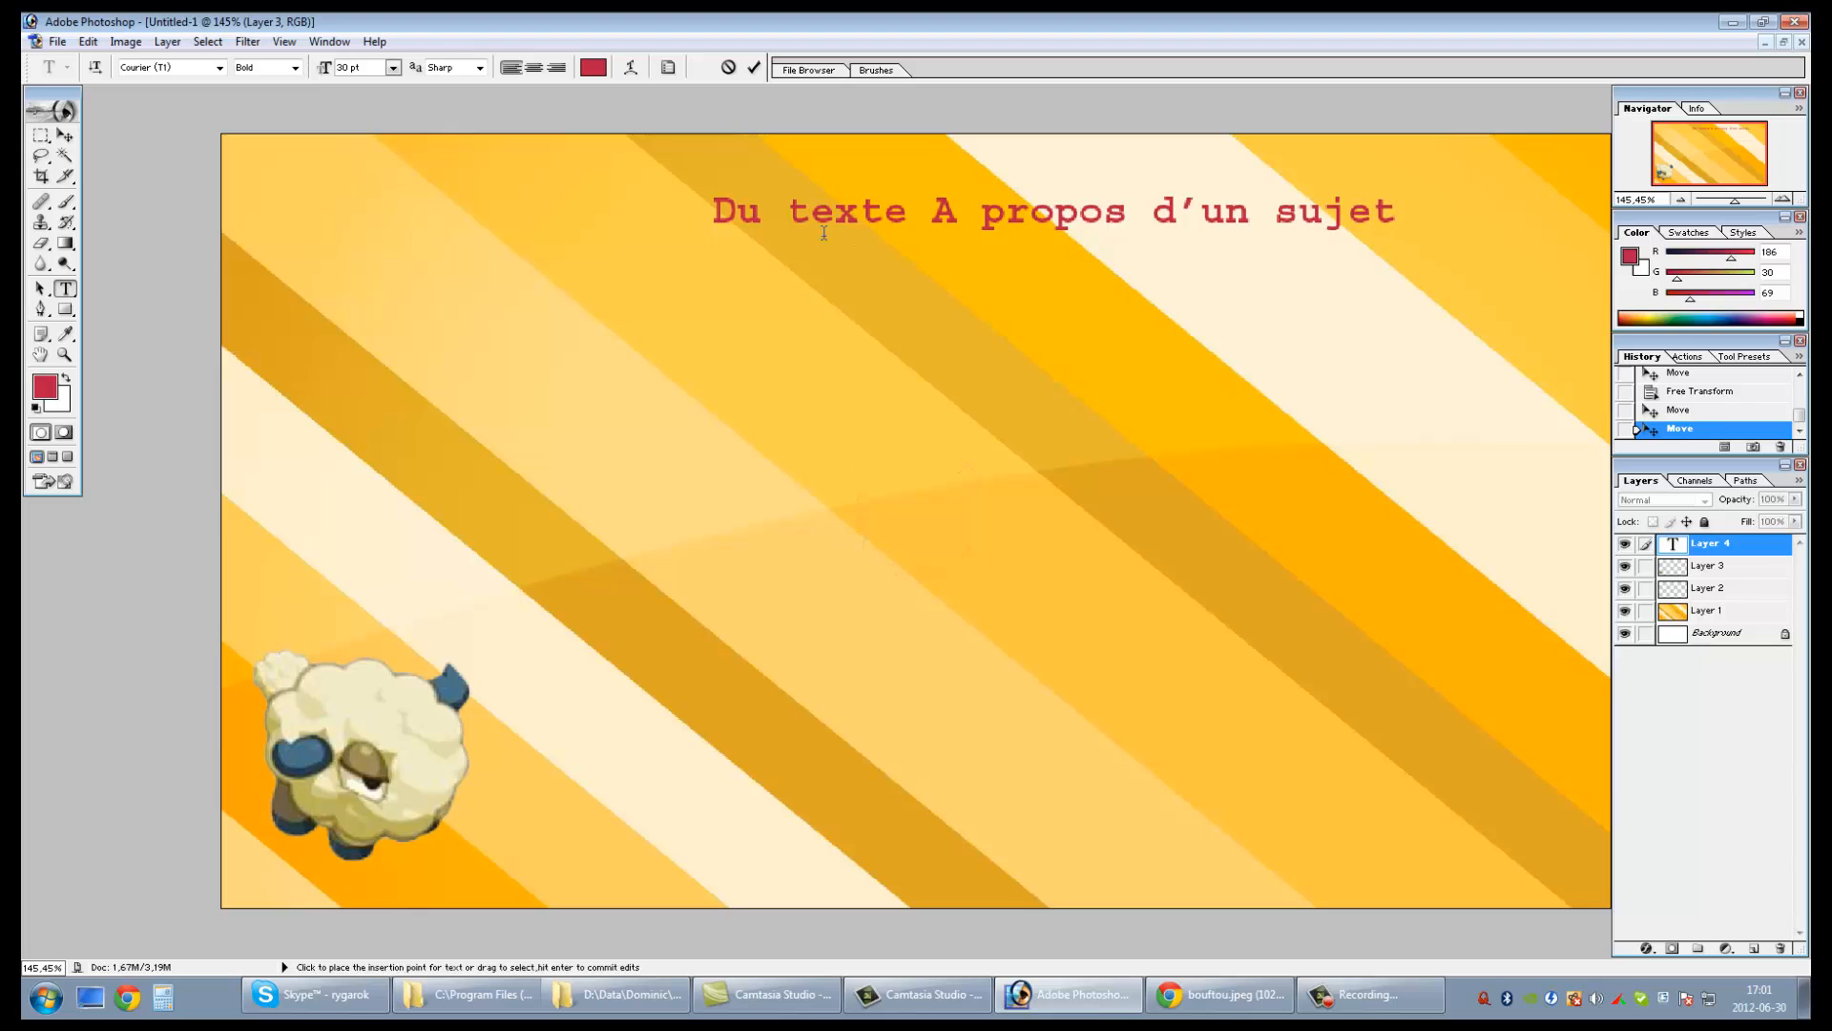
left_click(65, 136)
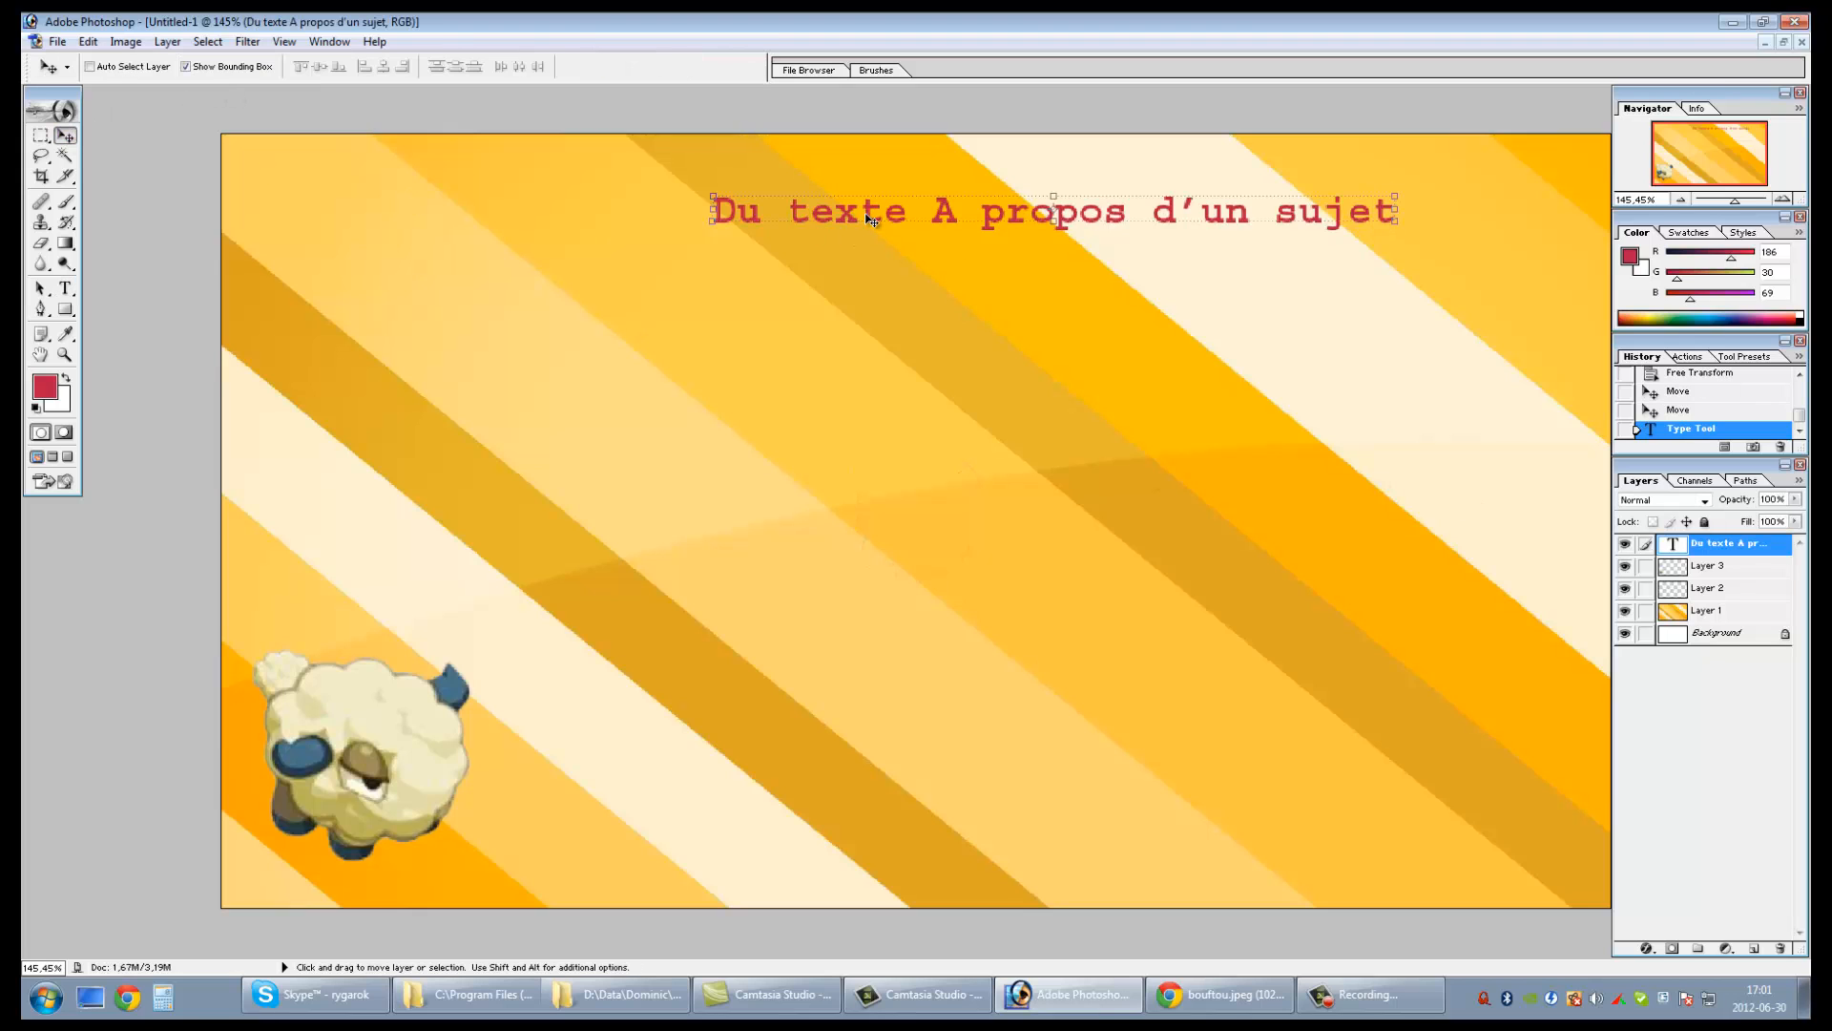
left_click_drag(871, 220, 771, 221)
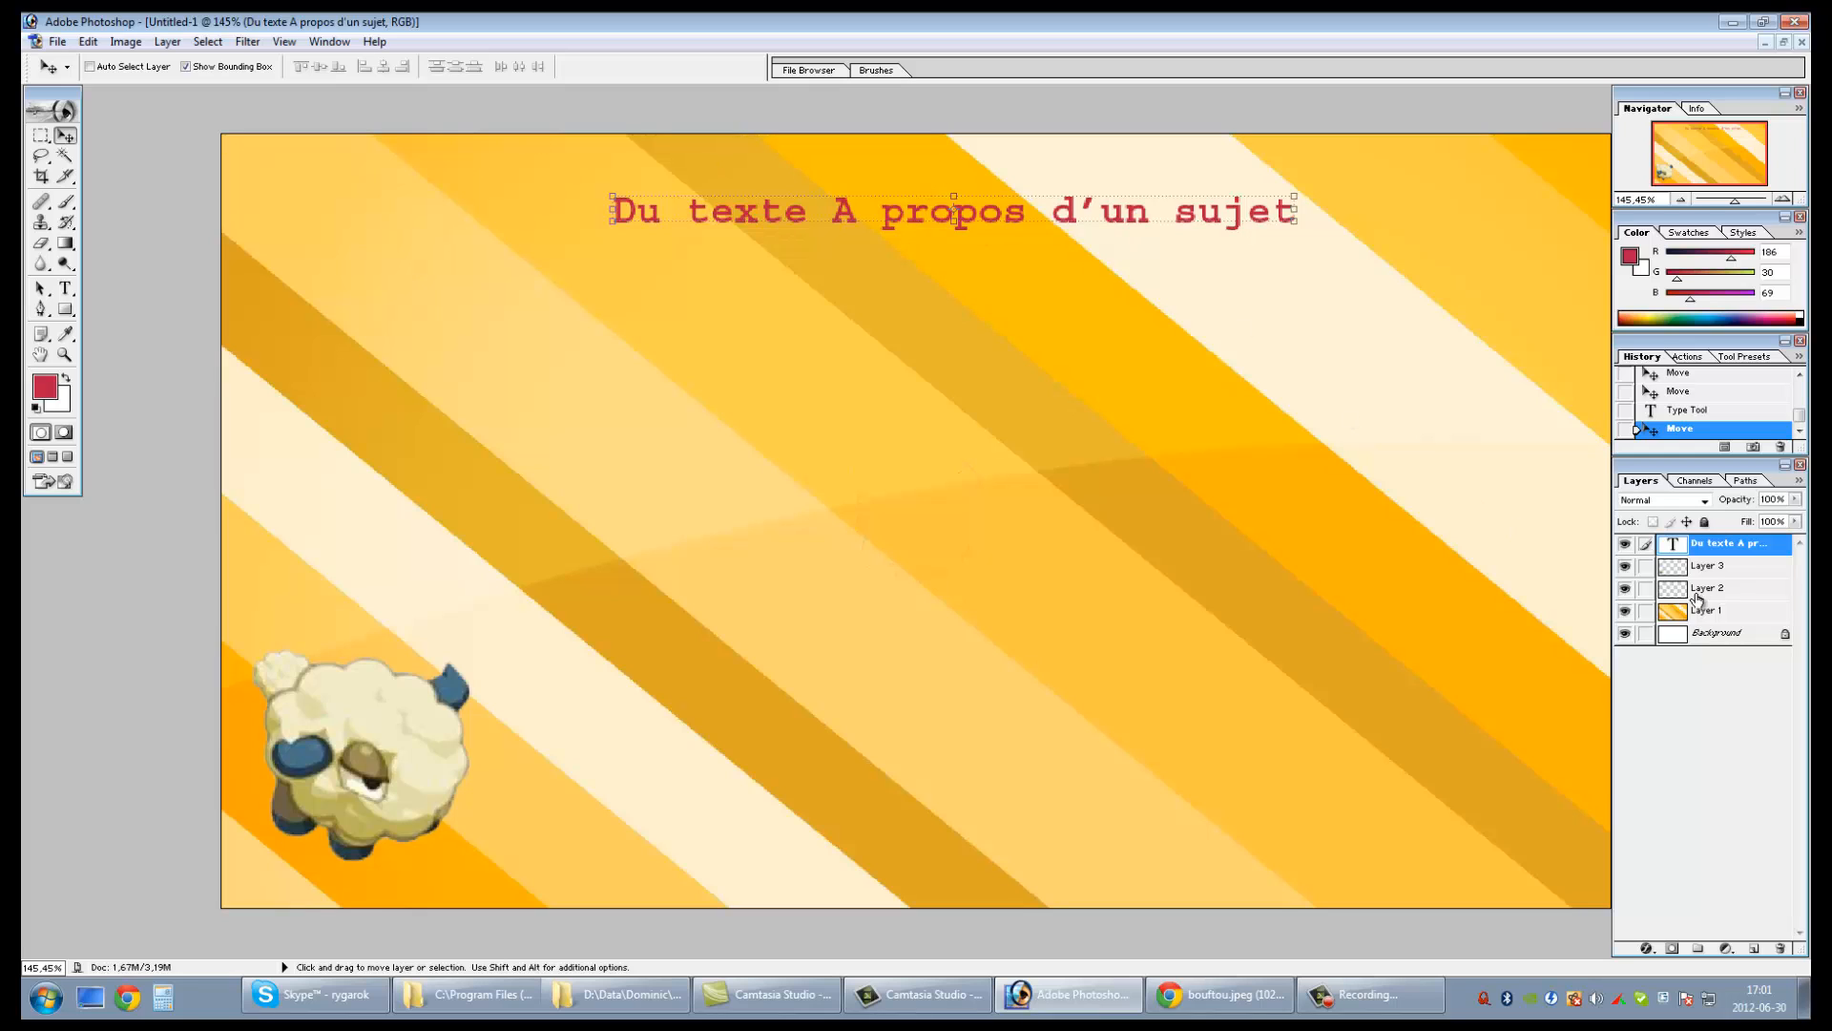
- Open the "Du texte A propos d'un sujet" layer for editing with all its text selected
double_click(1684, 546)
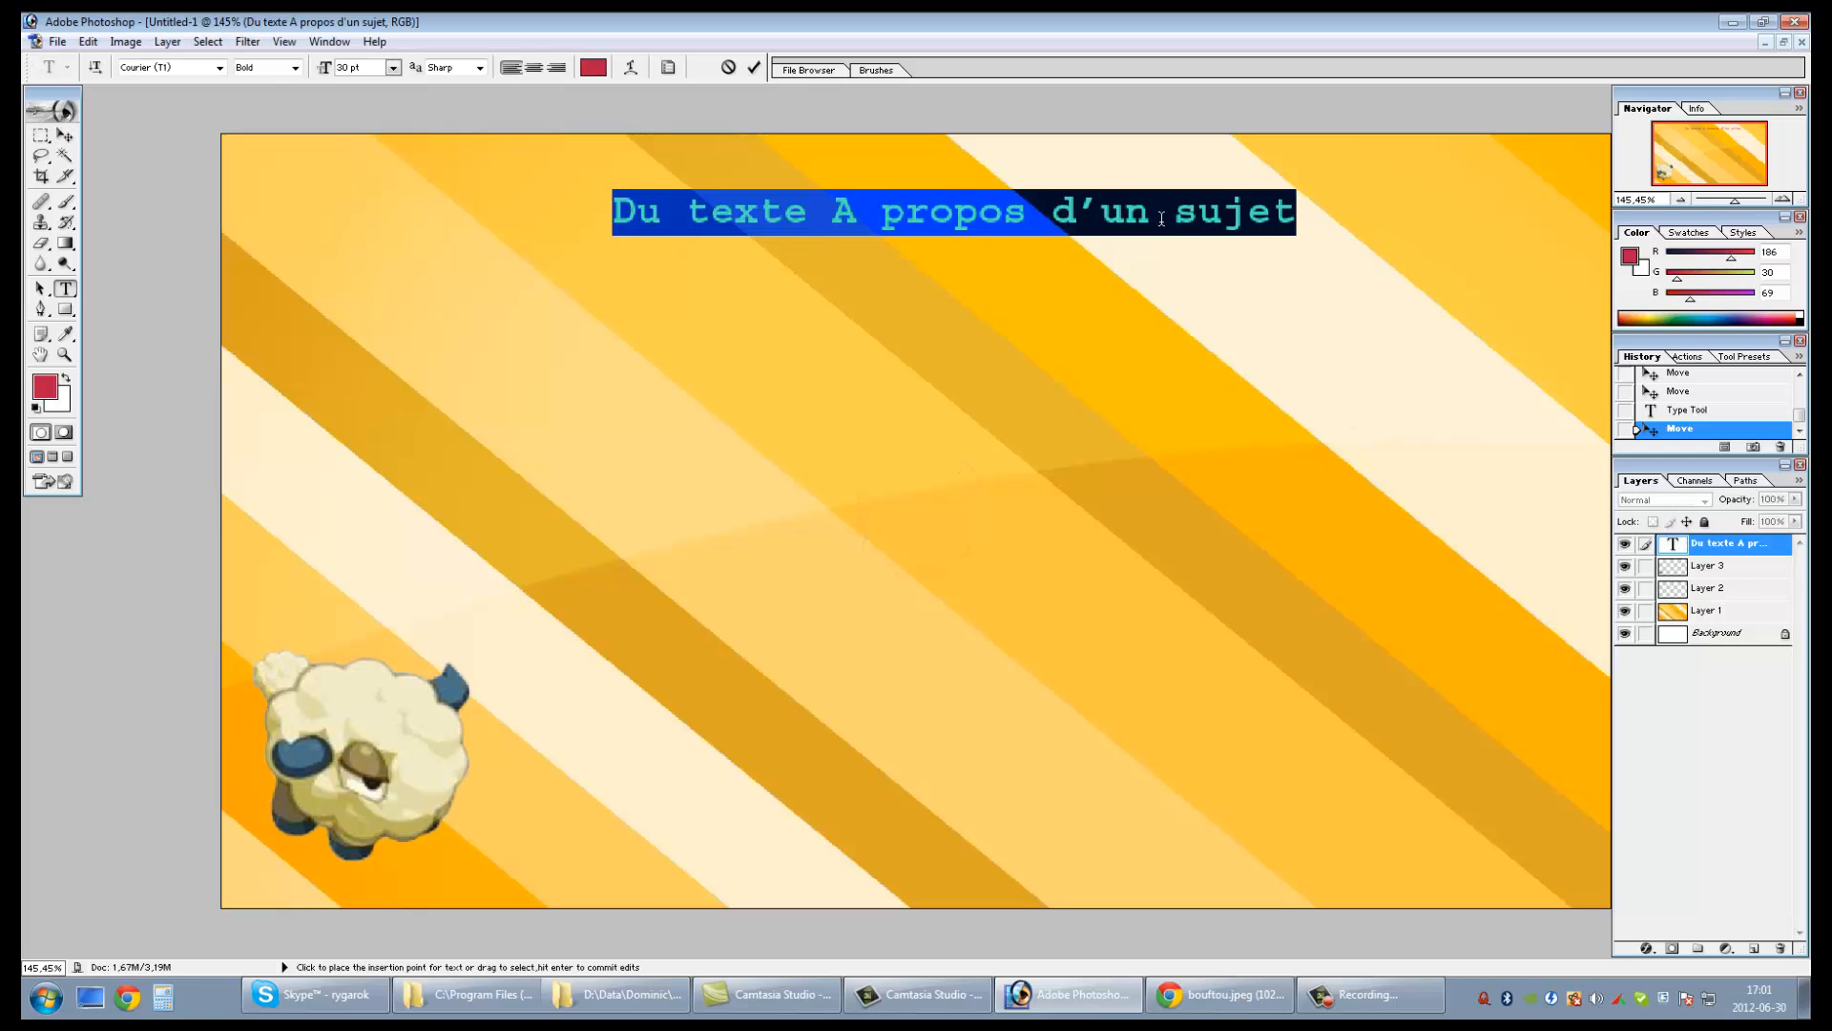